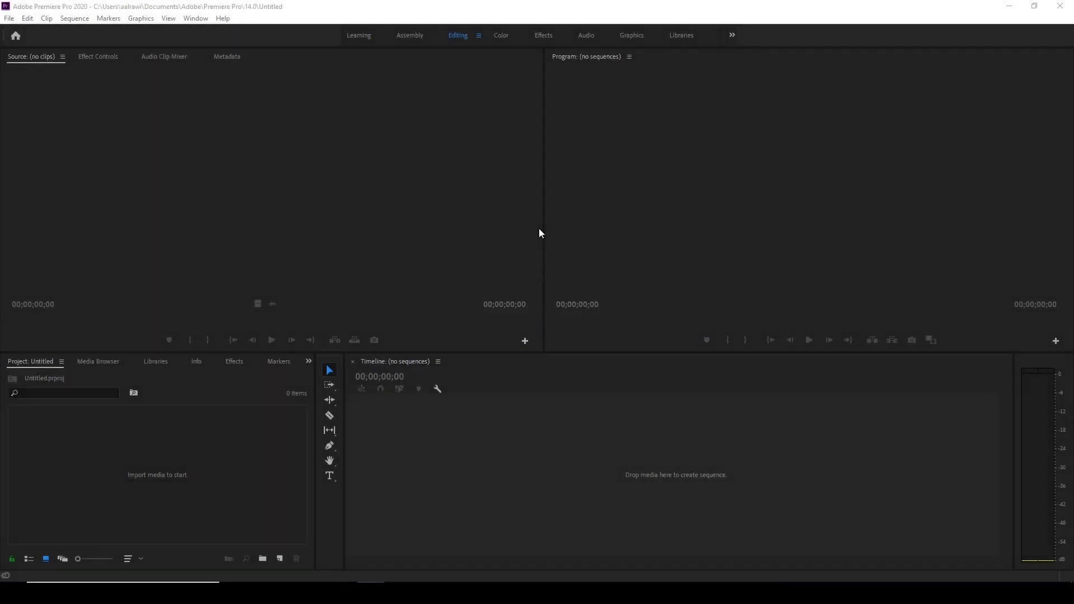
- Switch to the Graphics workspace
click(631, 38)
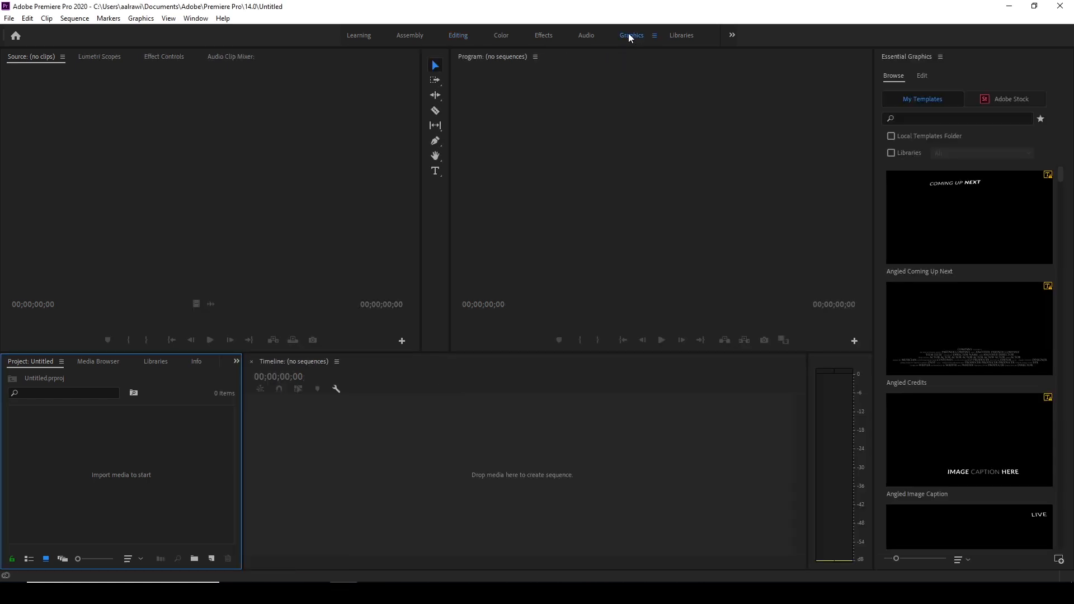
click(655, 36)
click(690, 38)
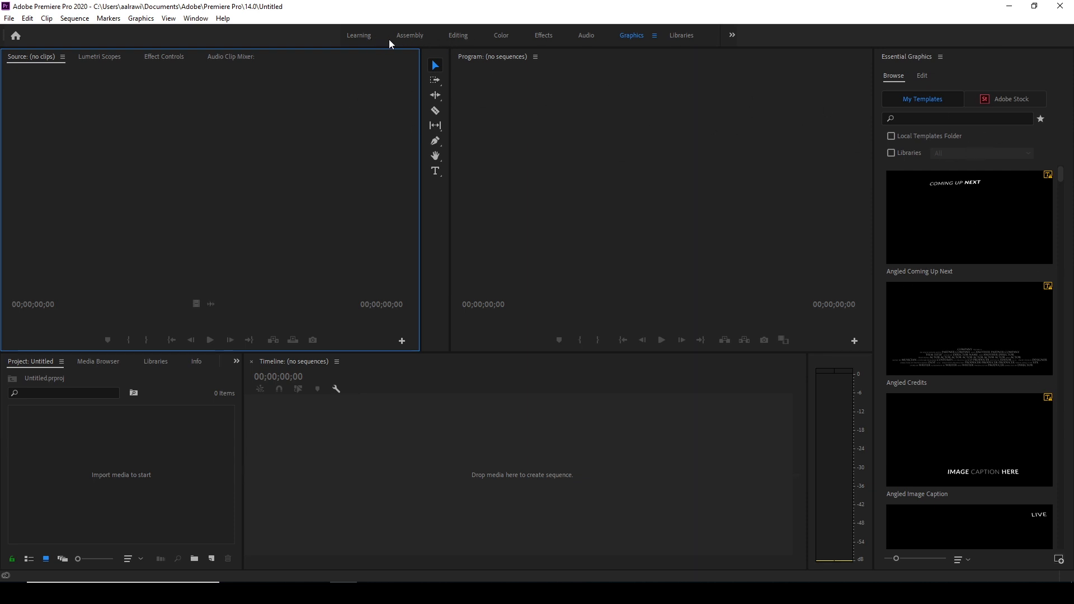
click(190, 25)
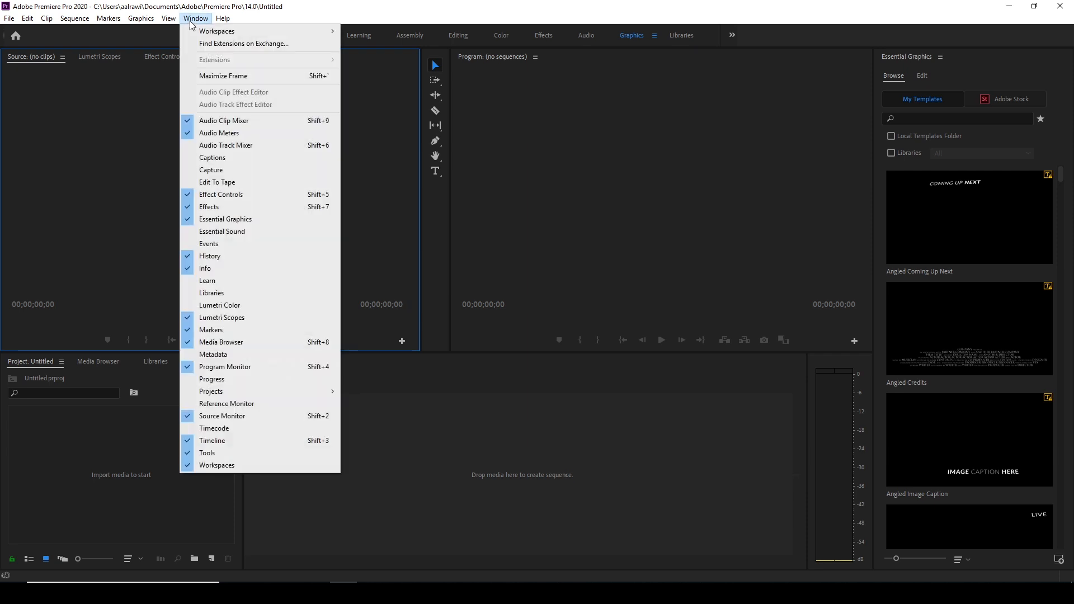
mouse_move(196, 35)
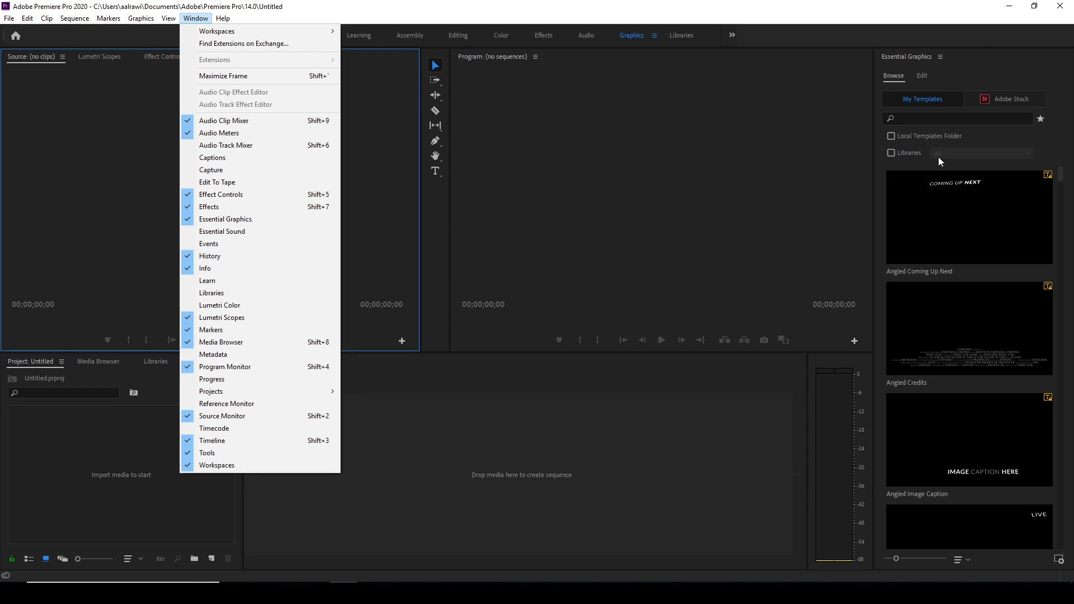
click(956, 82)
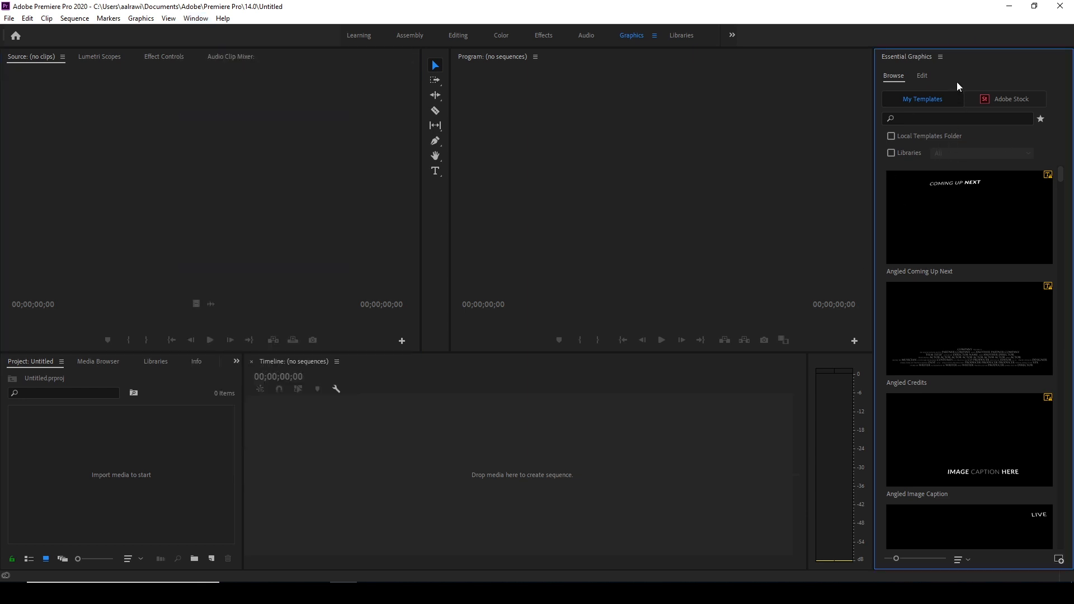
- Switch Essential Graphics from browsing templates to its editing view
click(924, 76)
click(902, 77)
click(922, 76)
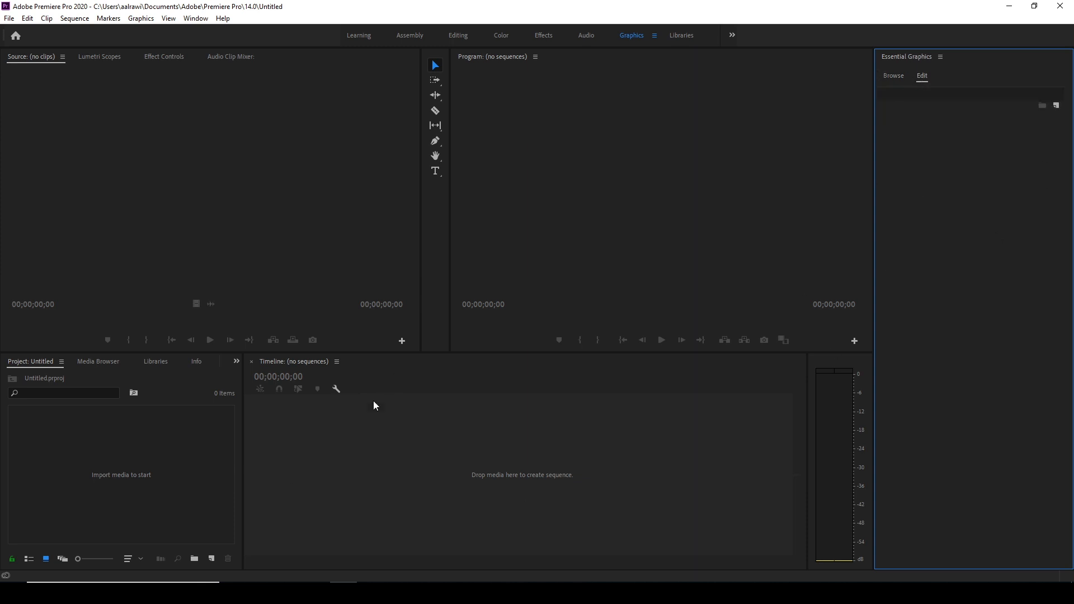
- Create a new sequence named Sequence 01 with the DSLR 1080p30 preset
click(212, 559)
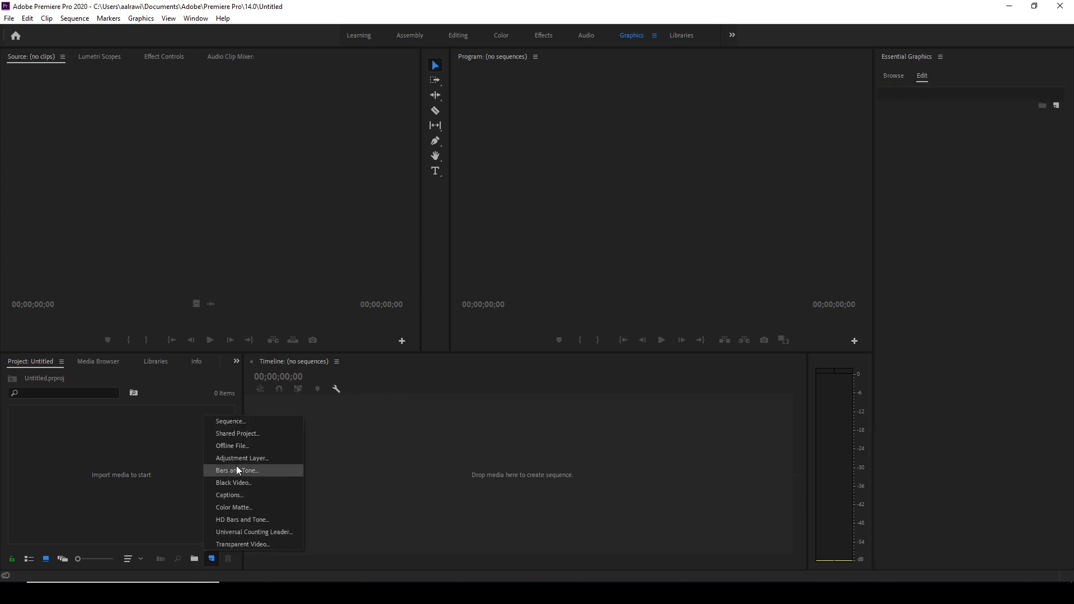
click(237, 423)
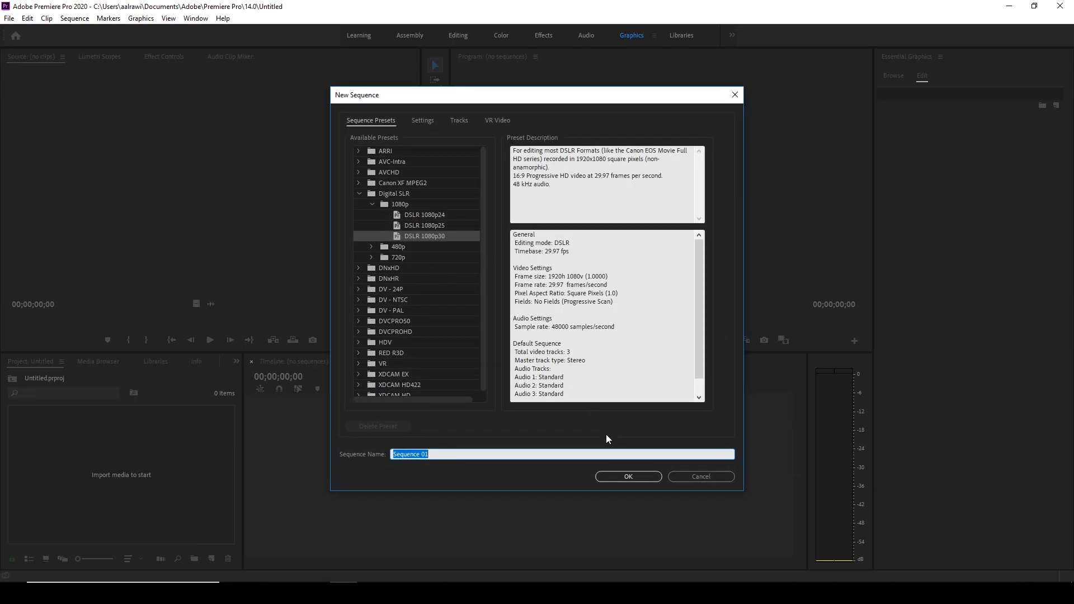
click(634, 477)
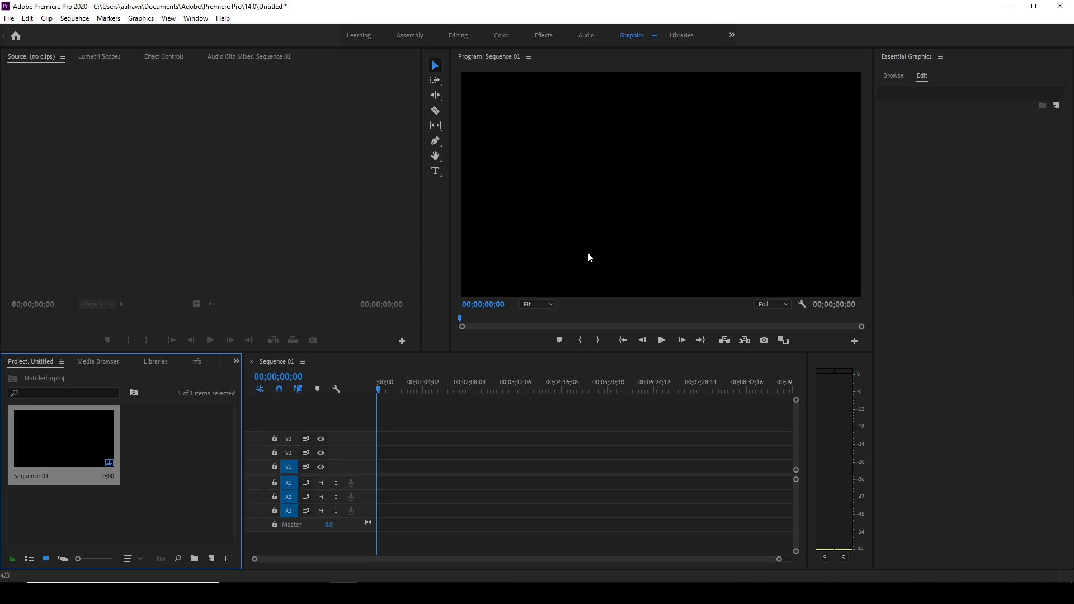
click(208, 559)
click(569, 281)
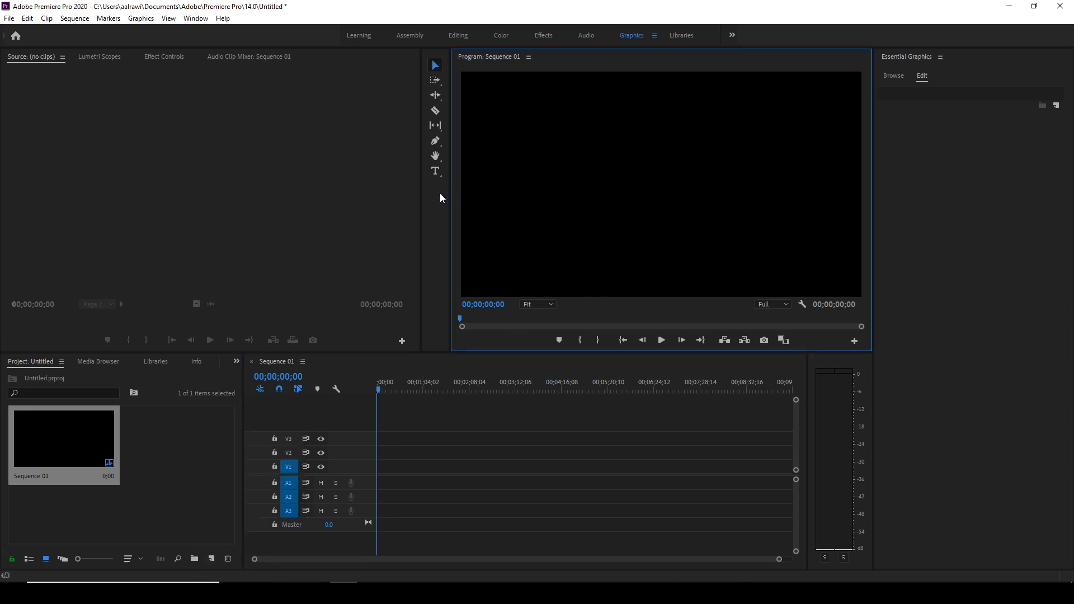
- Add the text "New Graphics Panel" in the lower-left part of the video frame and move it to about 161, 849.5
click(436, 172)
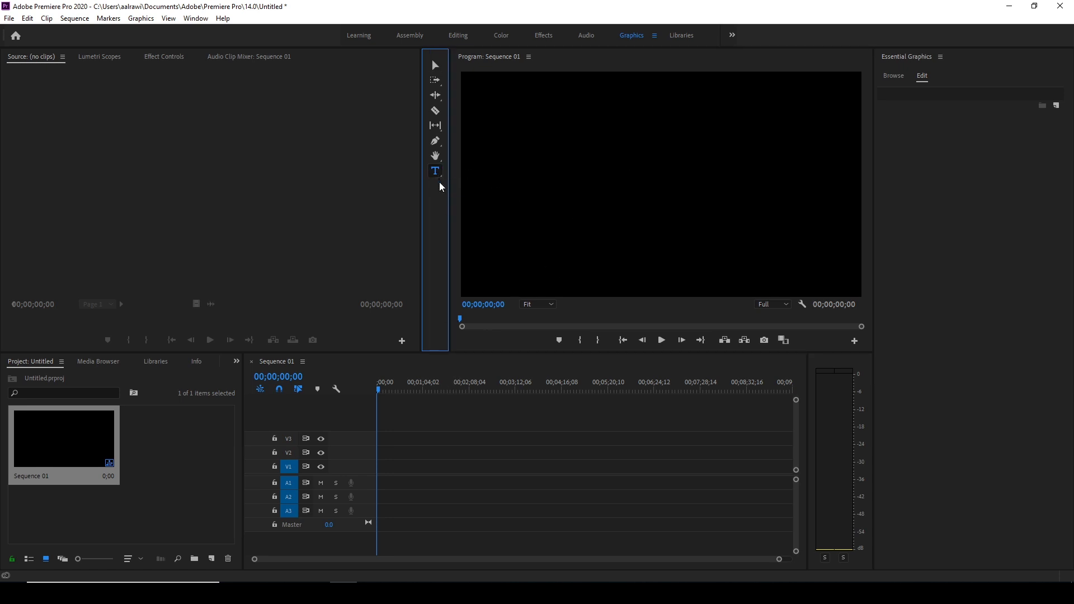
click(509, 263)
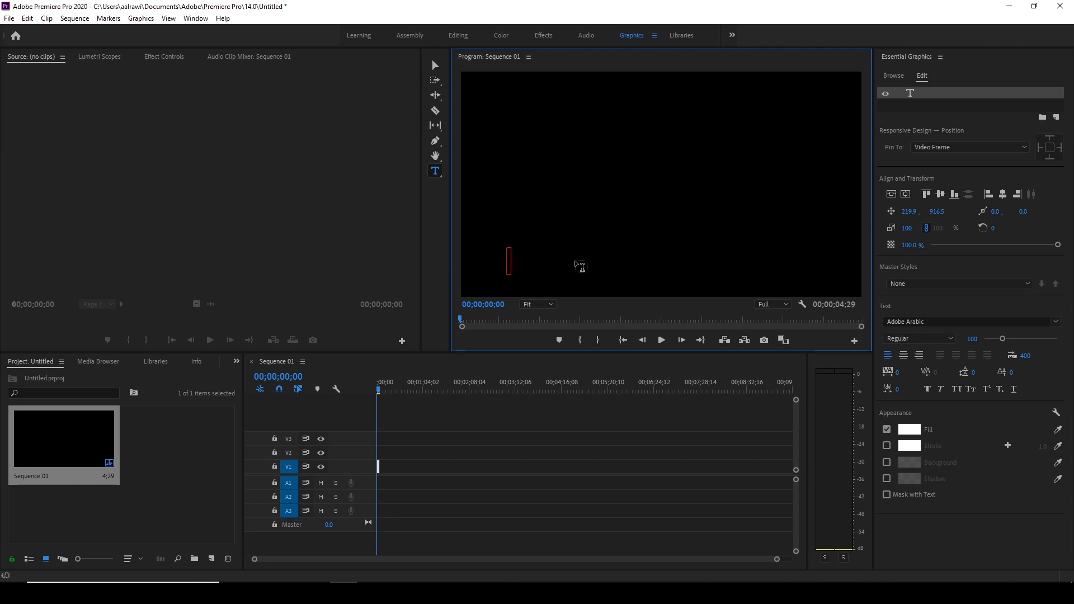
text(Graphics)
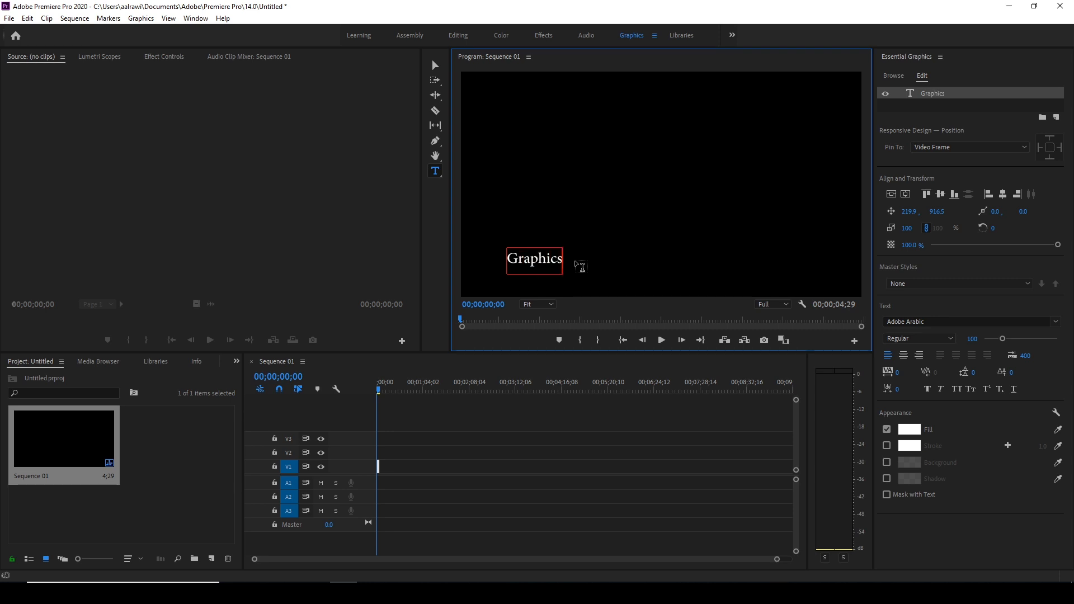
text(New )
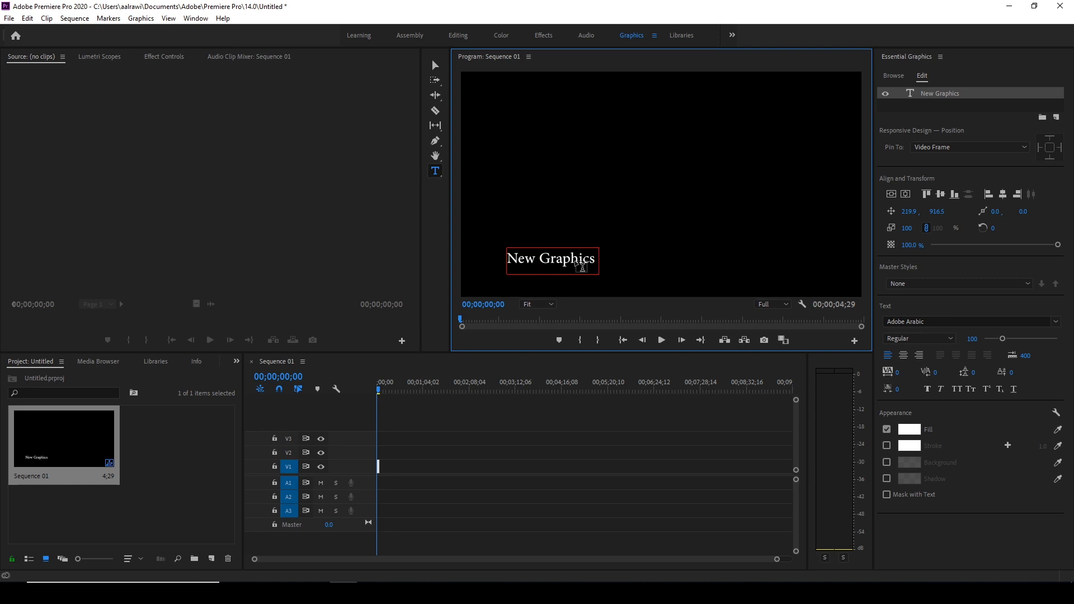
text( Panel)
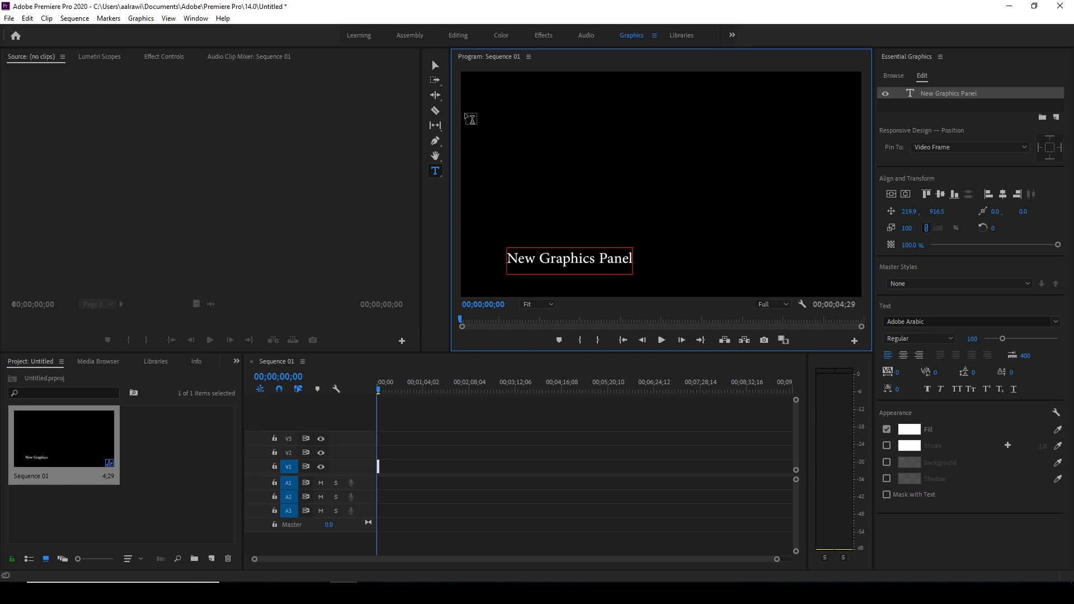
click(432, 64)
mouse_move(582, 265)
mouse_down()
mouse_move(573, 239)
mouse_move(569, 251)
mouse_up()
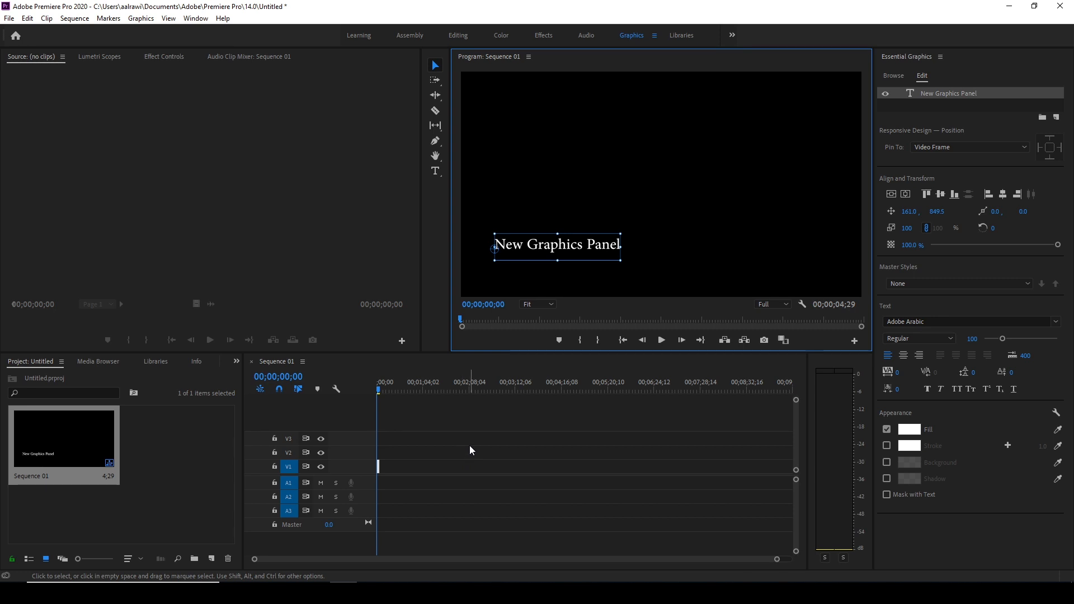
- Fit the whole sequence in the timeline and increase the height of video track V1
key(backslash)
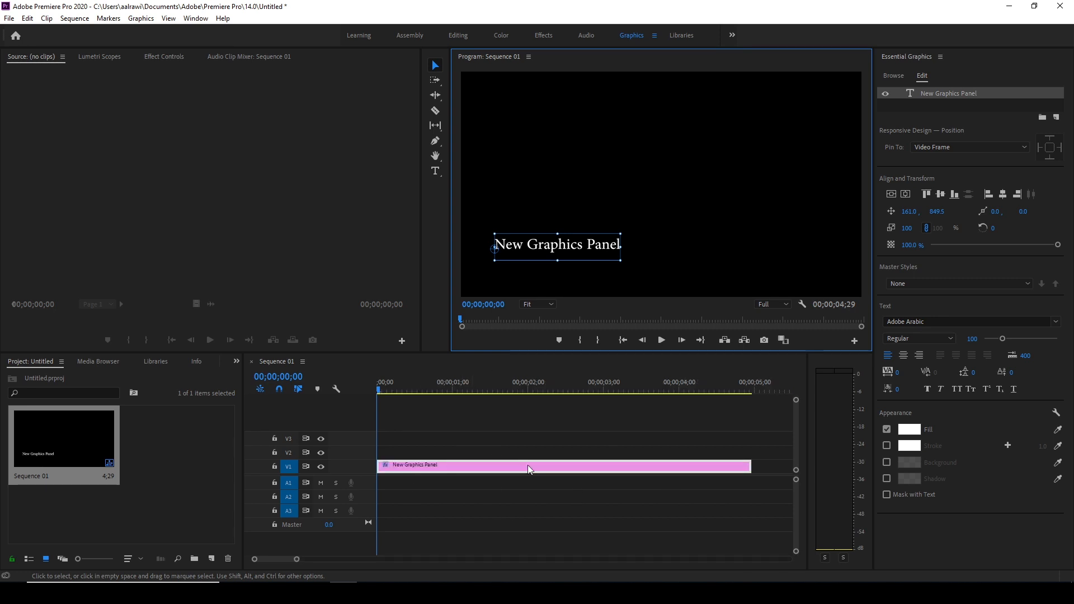
click(377, 466)
drag(369, 460, 370, 448)
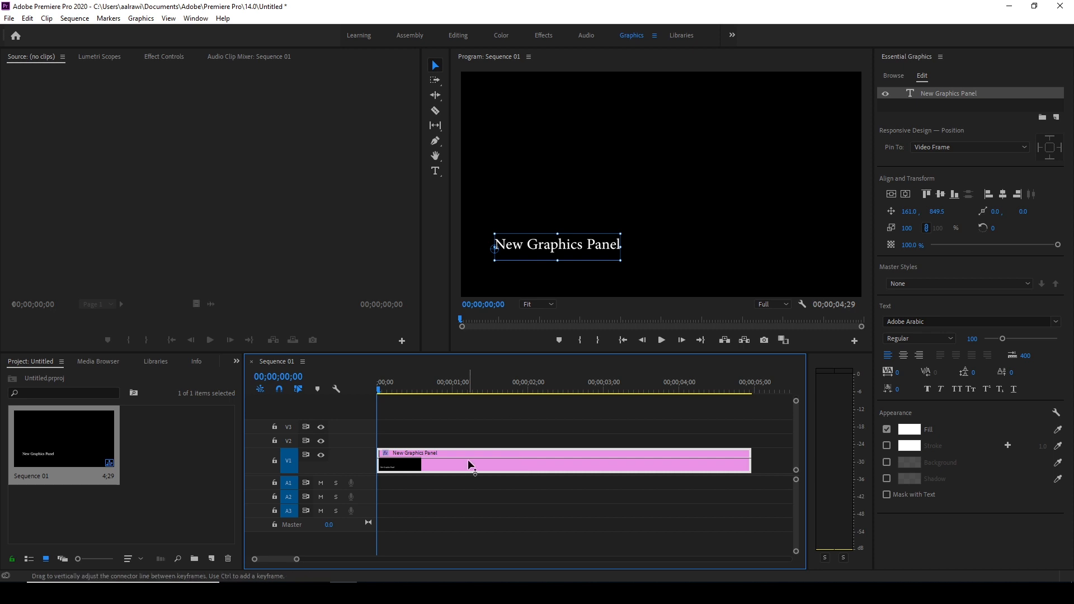
- Show the effect controls of the title graphic and move the title to about 319, 790.4 in the frame
click(163, 57)
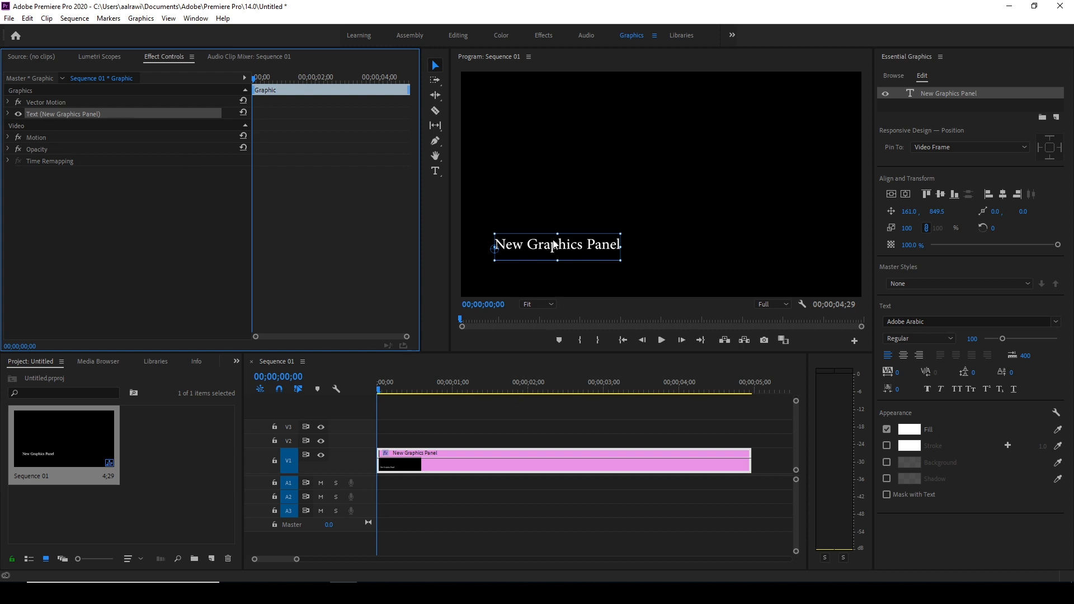
drag(552, 255, 584, 242)
mouse_move(655, 254)
mouse_down()
mouse_move(662, 238)
mouse_move(657, 252)
mouse_move(666, 250)
mouse_move(652, 248)
mouse_up()
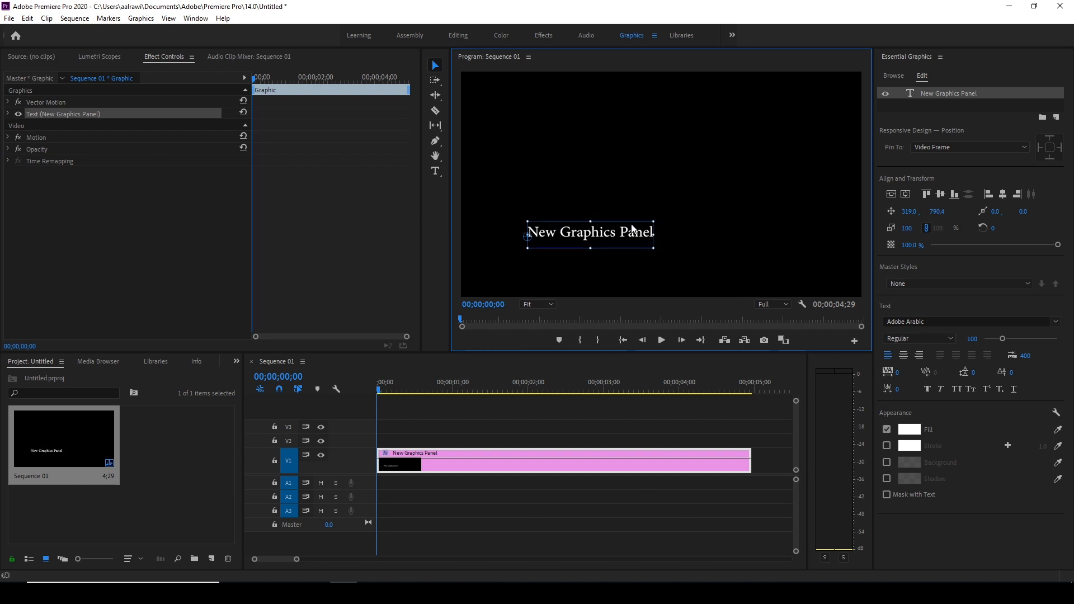
- Widen the Essential Graphics panel and enlarge the Program monitor by narrowing the Effect Controls area
click(575, 455)
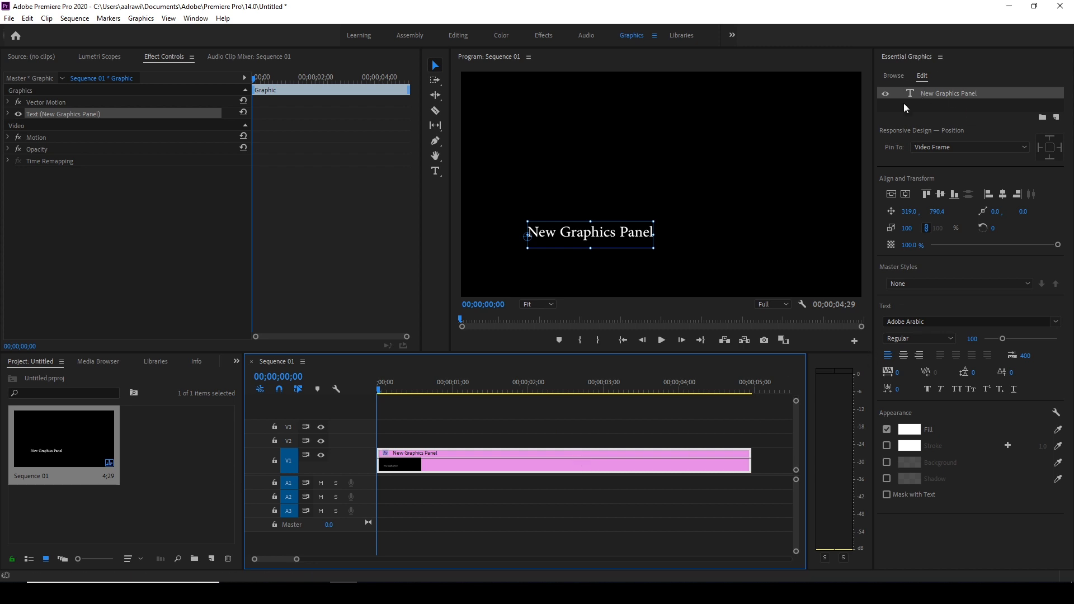
drag(871, 144, 751, 146)
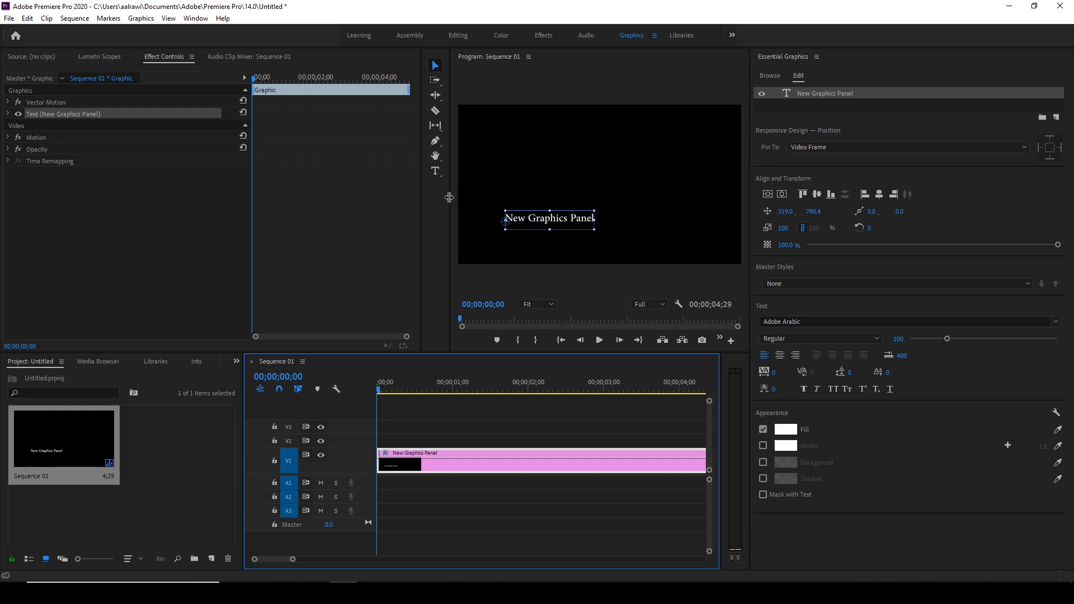
drag(450, 200, 364, 199)
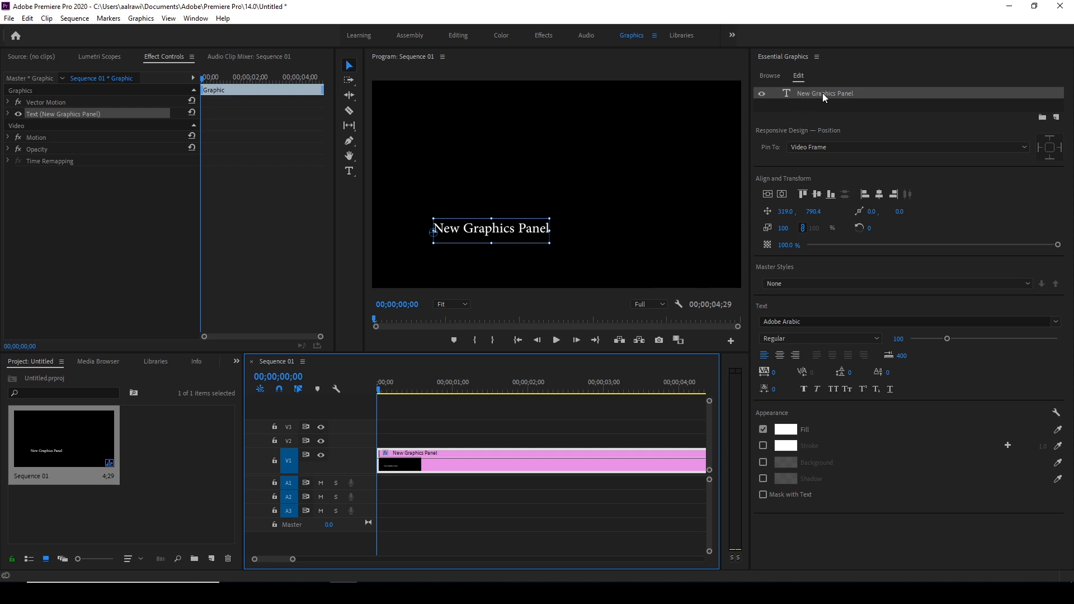
- Hide the title's text layer and show it again
click(762, 94)
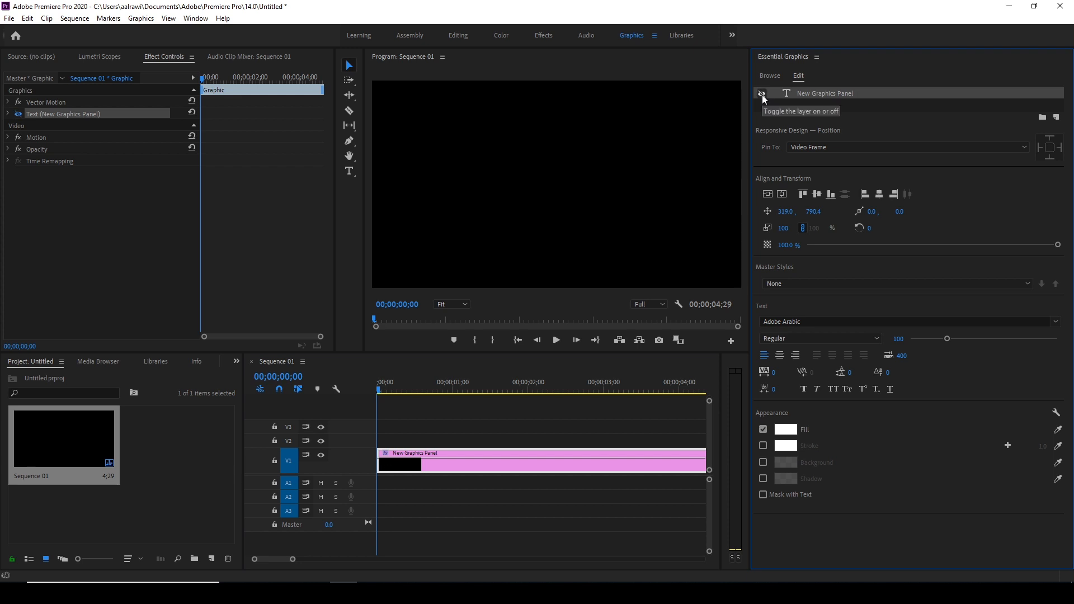
click(762, 95)
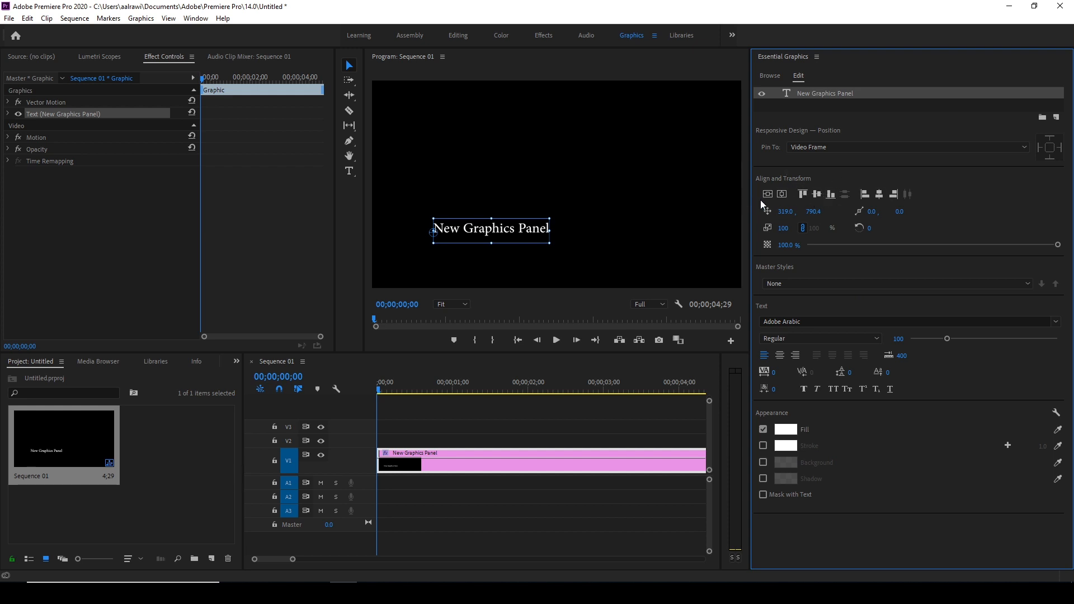
- Centre the title in the frame, adjust its position to about 650, 576.4 and undo the anchor point change
click(780, 195)
click(783, 194)
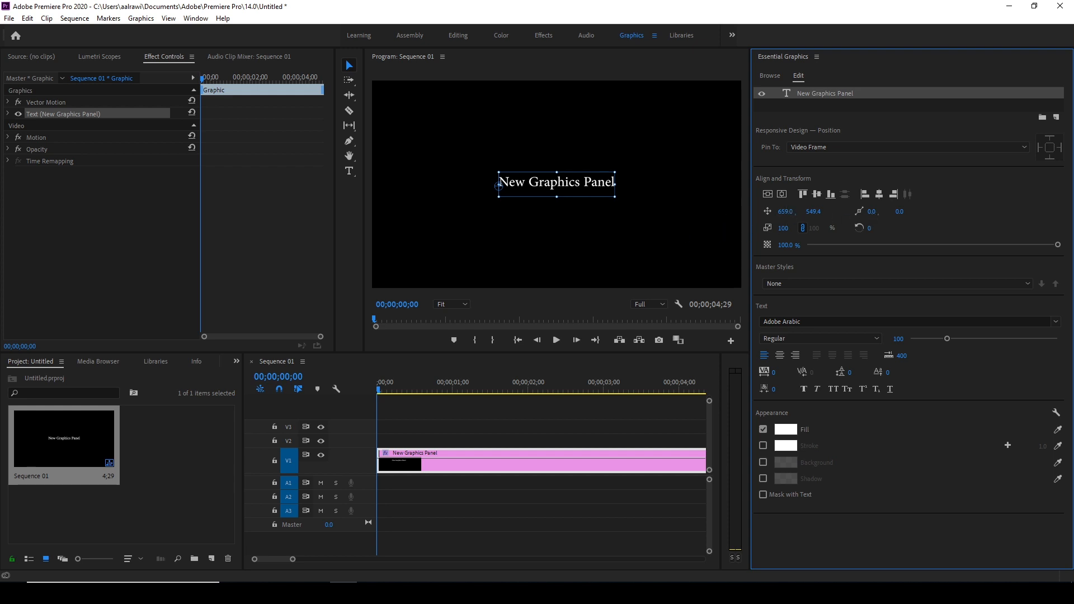
drag(790, 212, 864, 212)
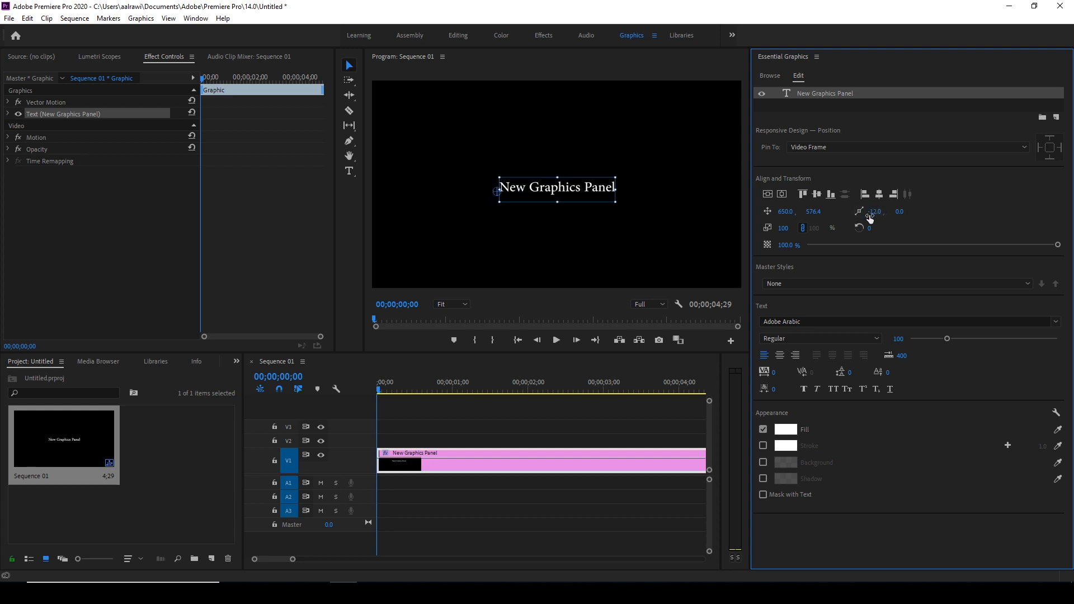
key(ctrl+z)
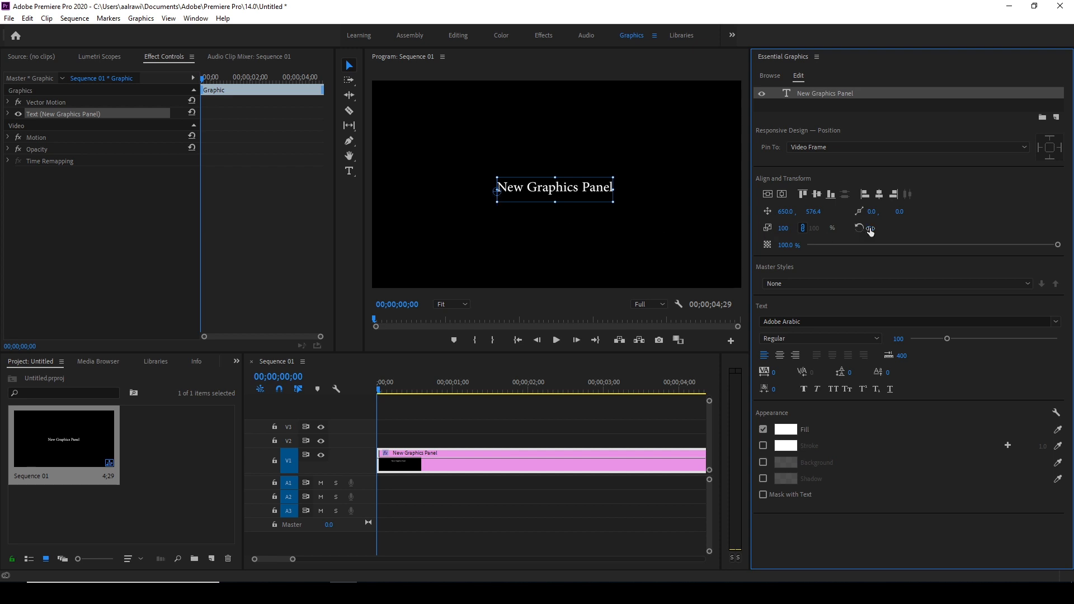
- Try out the title's rotation, scale and opacity settings, undoing the changes
drag(868, 228, 809, 229)
key(ctrl+z)
key(ctrl+z)
click(804, 228)
mouse_move(813, 228)
mouse_down()
mouse_move(851, 228)
mouse_move(795, 230)
mouse_up()
mouse_move(1057, 247)
mouse_down()
mouse_move(816, 251)
mouse_move(1060, 248)
mouse_up()
- Change the title text's font to Ubuntu Kurdish 0.81 met and its size to 84
double_click(554, 190)
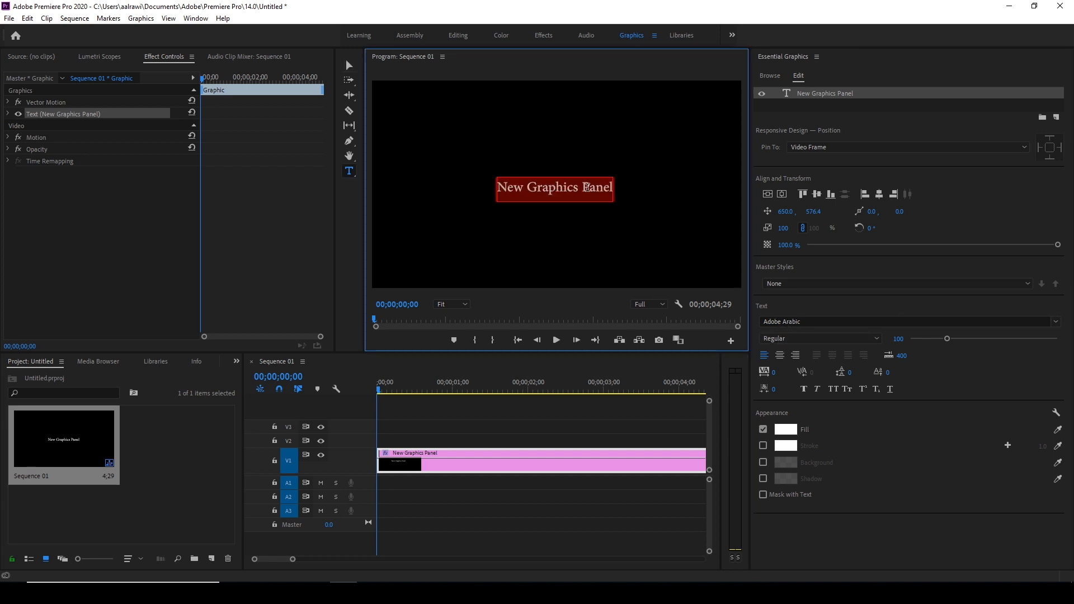
click(1056, 323)
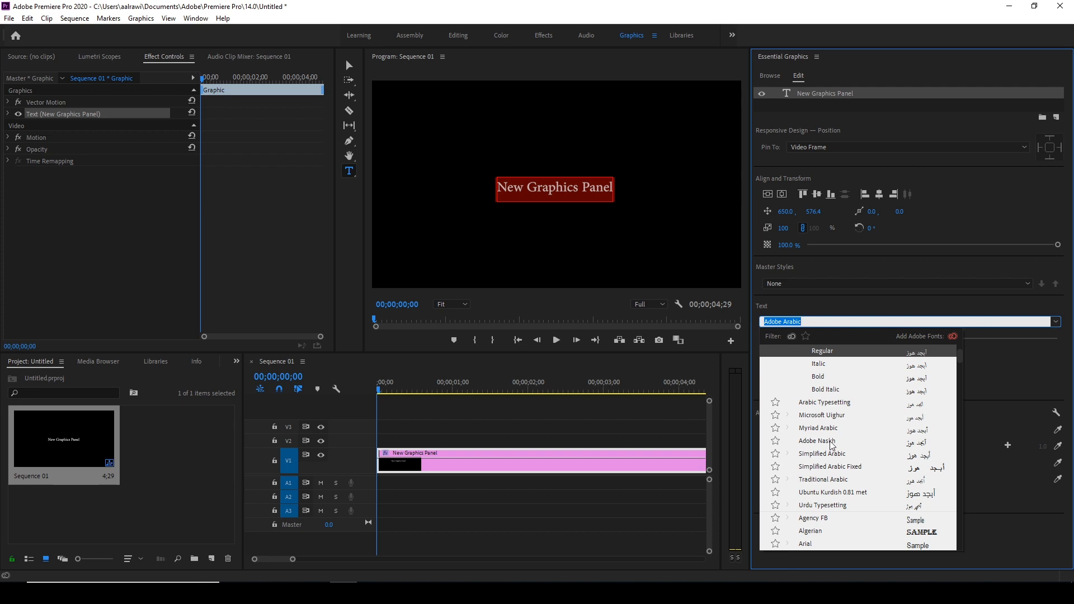
click(832, 492)
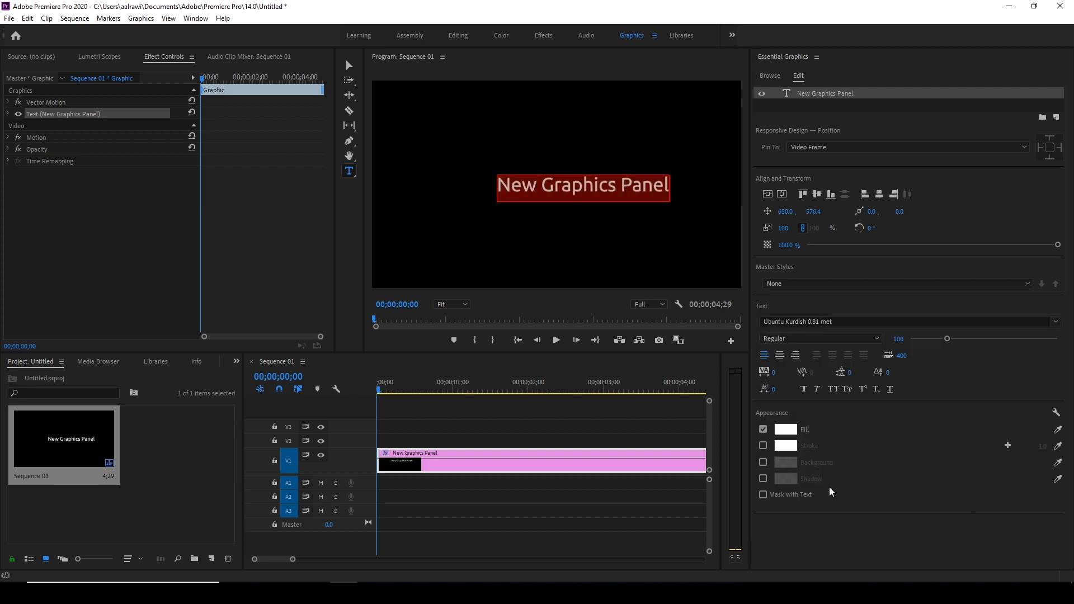
click(875, 348)
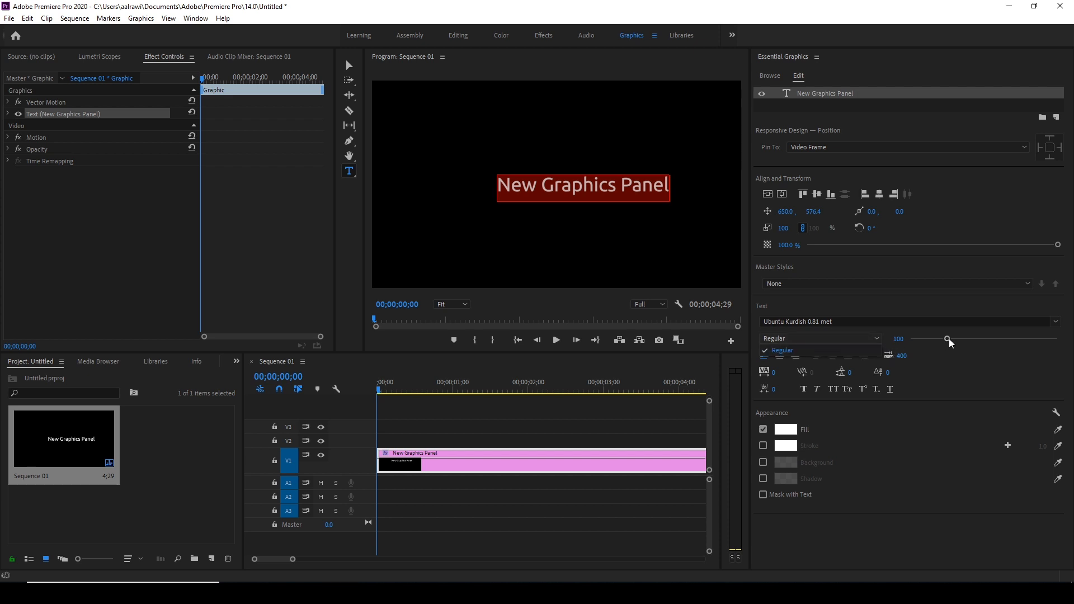
mouse_move(949, 342)
mouse_down()
mouse_move(966, 341)
mouse_move(939, 347)
mouse_up()
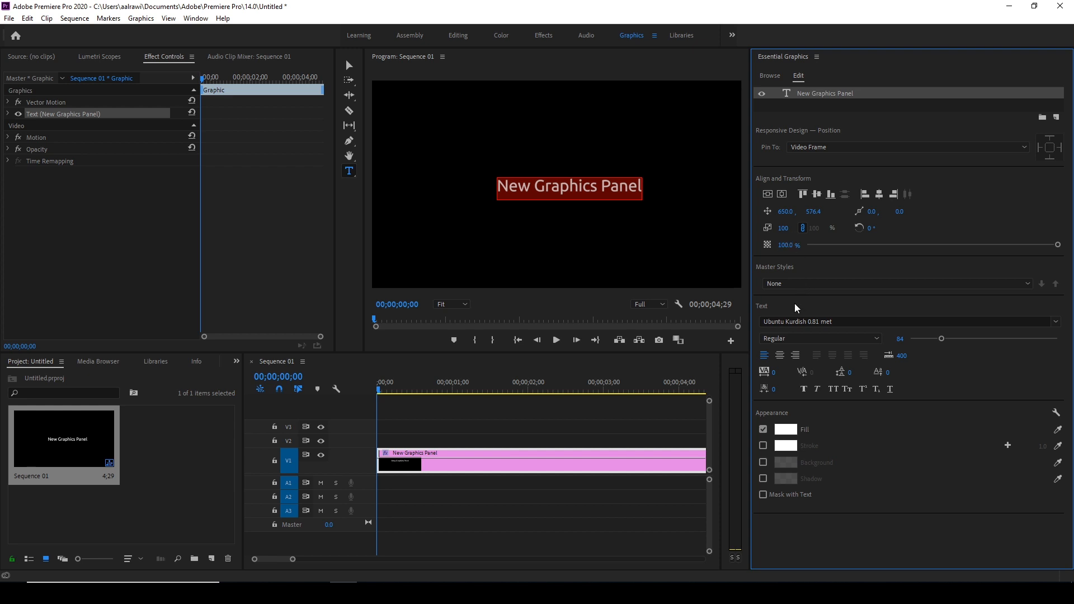
- Try centre alignment on the title text and return it to left alignment
click(779, 356)
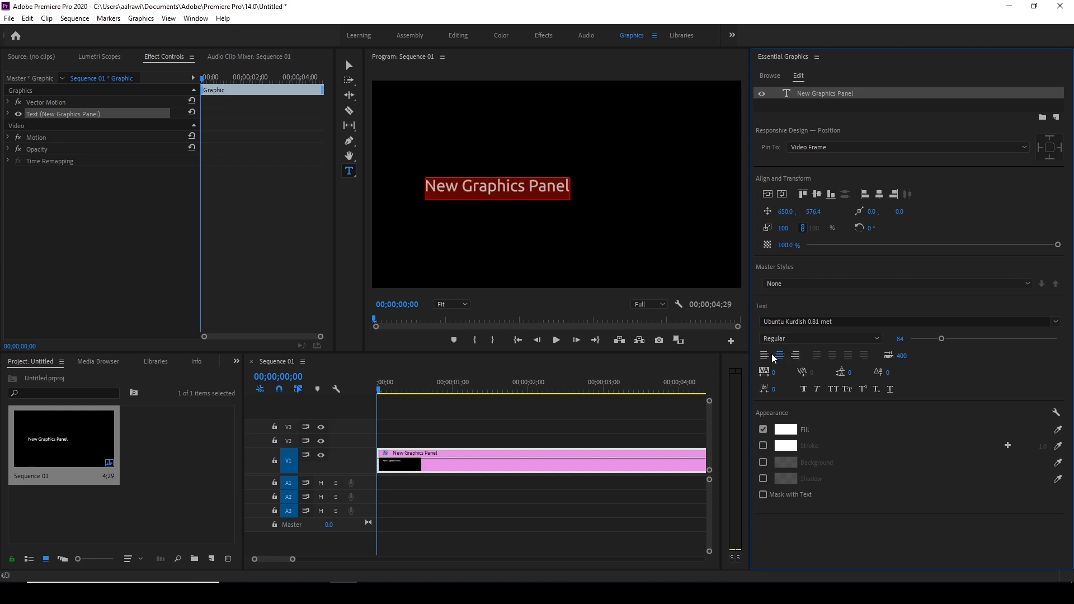
click(764, 356)
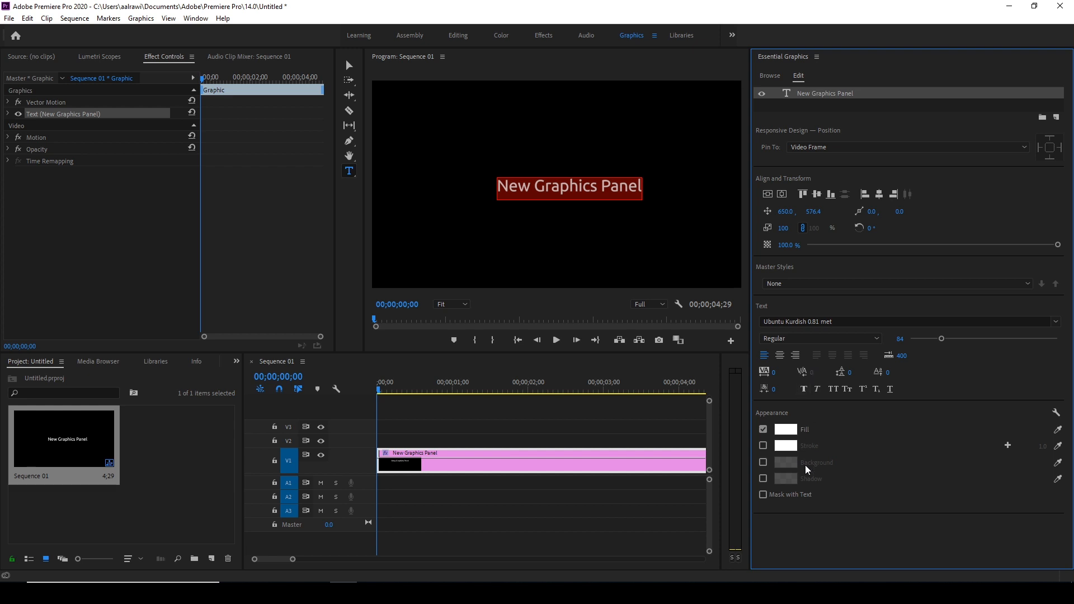
- Set the title's fill colour to red FF0000 and add a white stroke with a width of 7.0
click(792, 431)
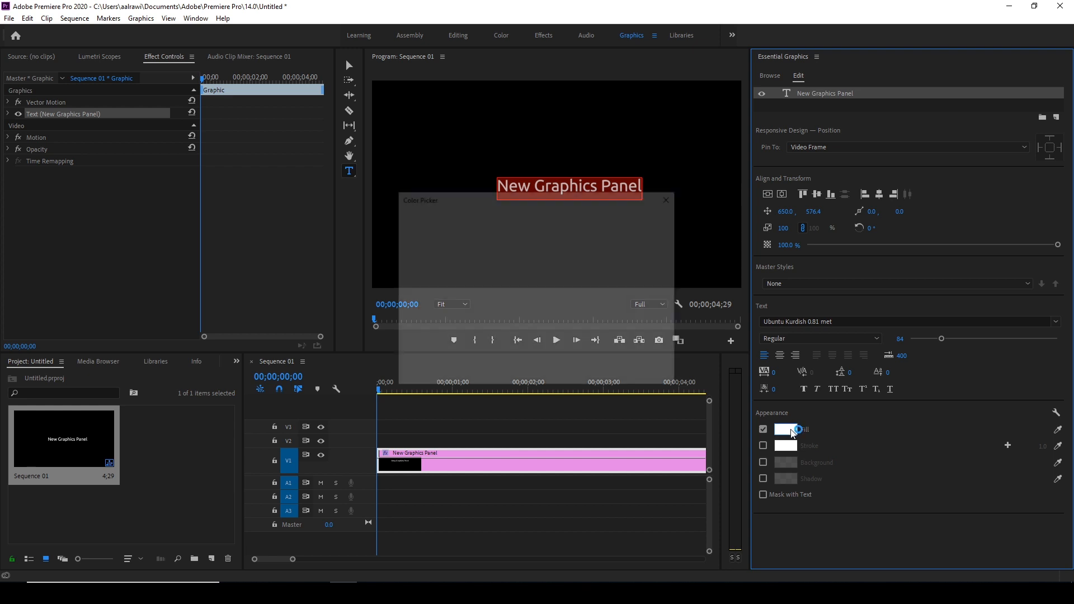
drag(541, 332, 549, 370)
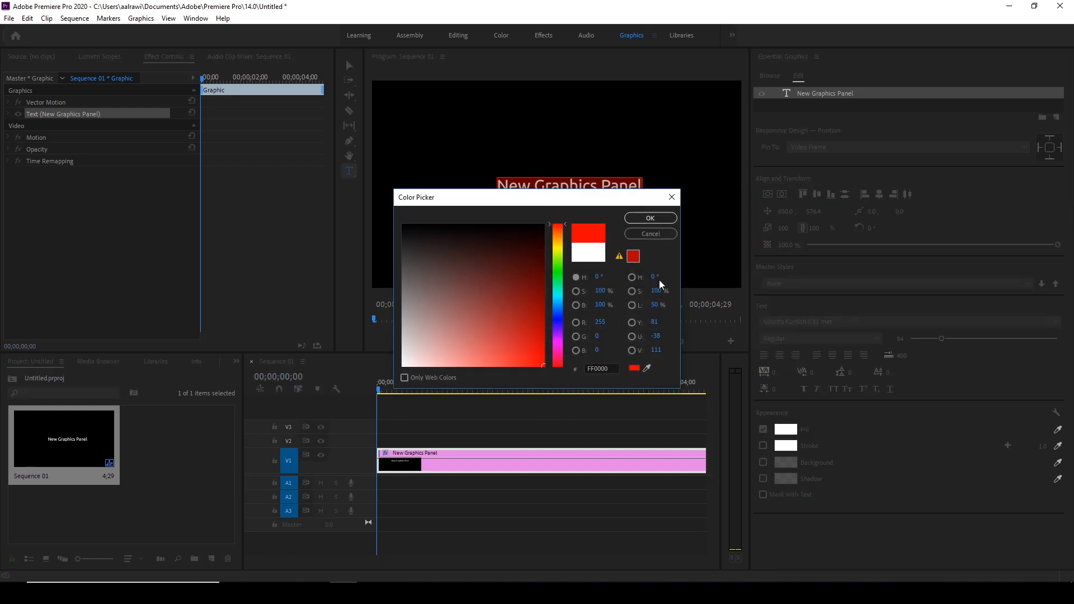
click(649, 219)
click(765, 446)
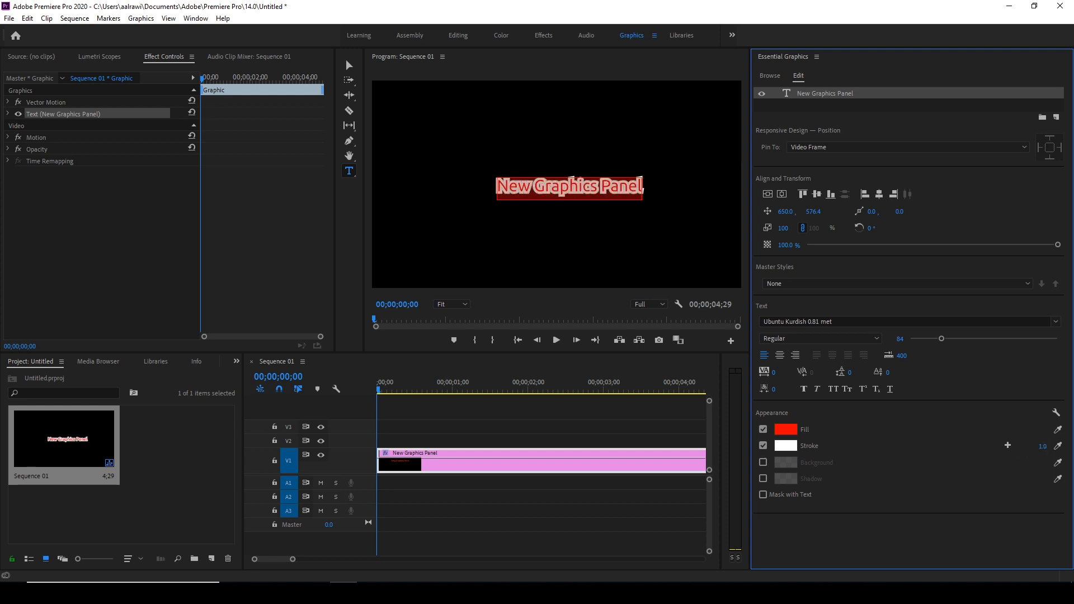
drag(1043, 447, 1046, 446)
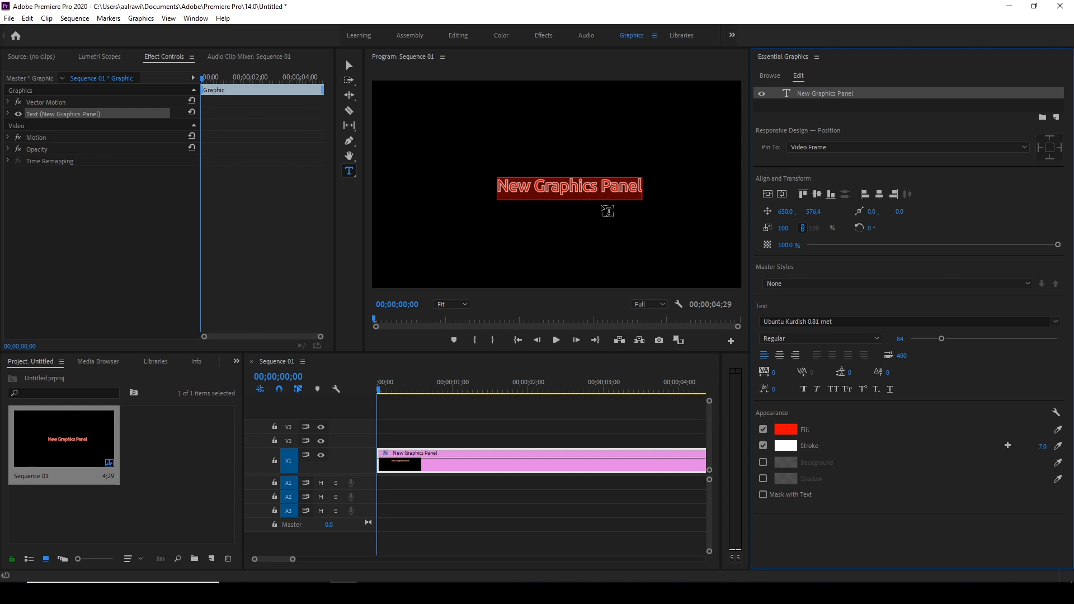
- Try a background behind the title text, view it with the Selection tool, and turn it off again
click(763, 463)
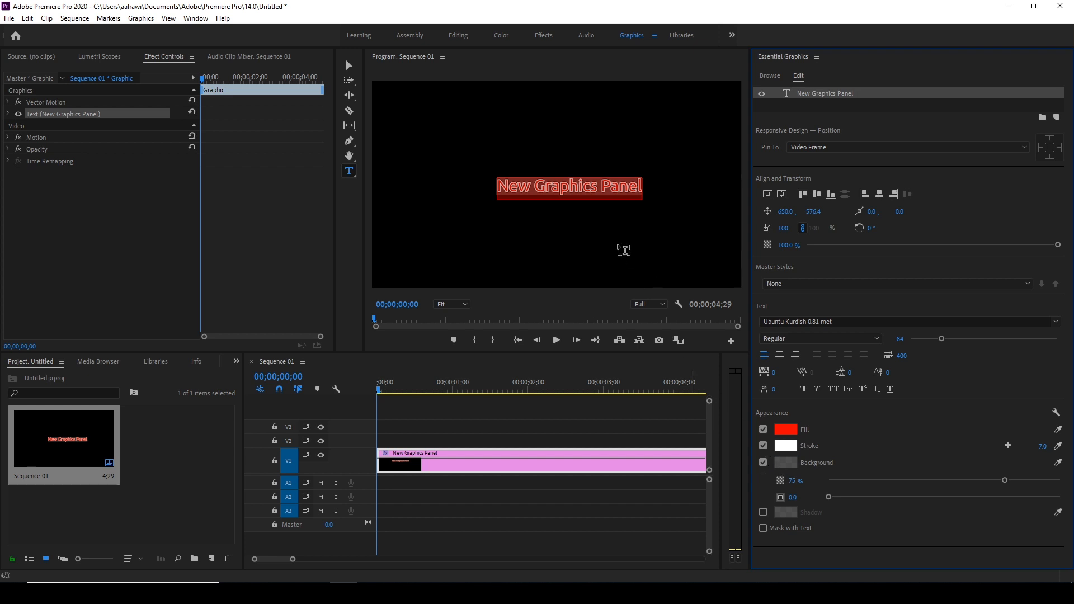
click(349, 66)
click(575, 200)
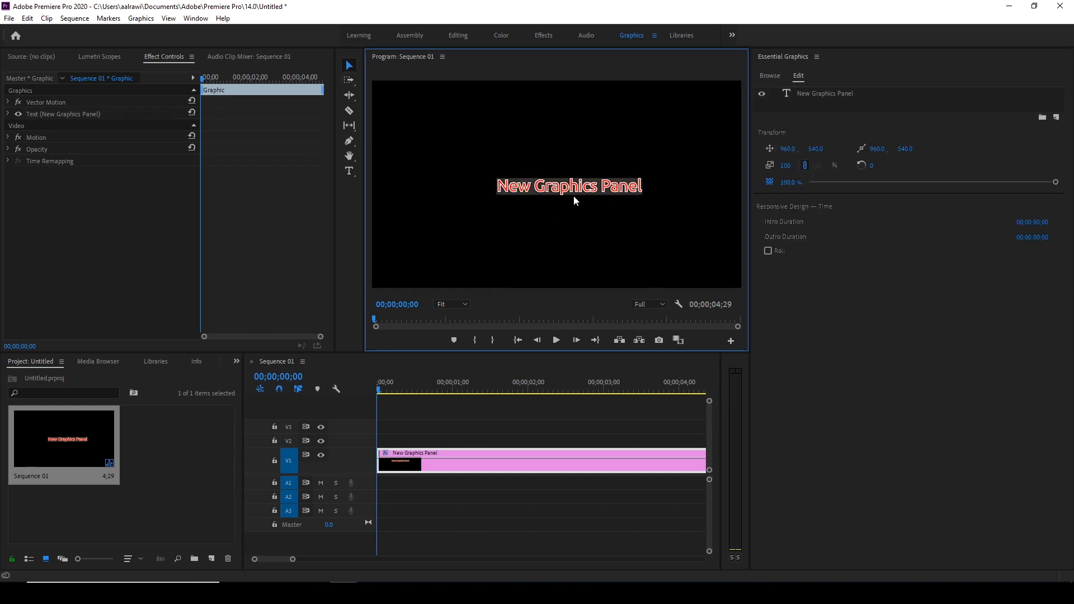
click(577, 194)
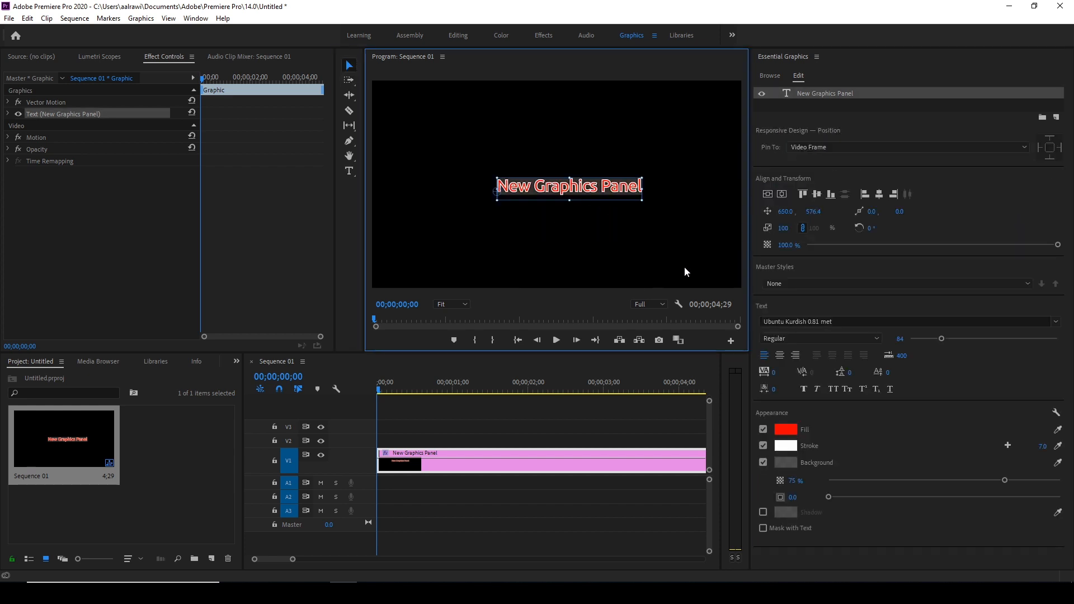
click(765, 462)
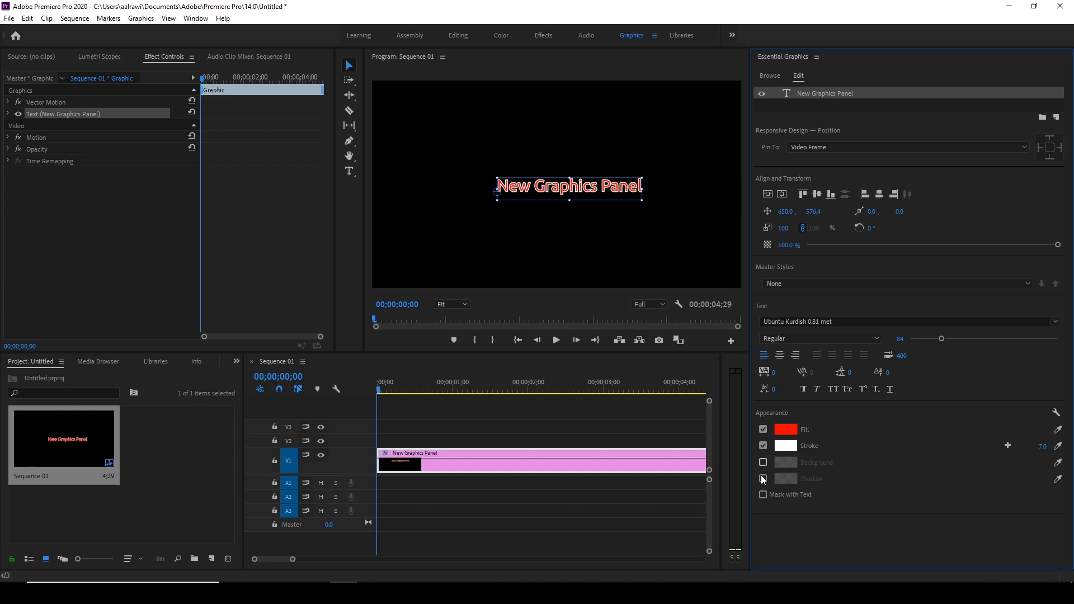
- Try a white FFFFFF title shadow with 41% opacity, 158° angle, distance 25.1, size 5.1 and blur 33, and turn it off again
click(763, 479)
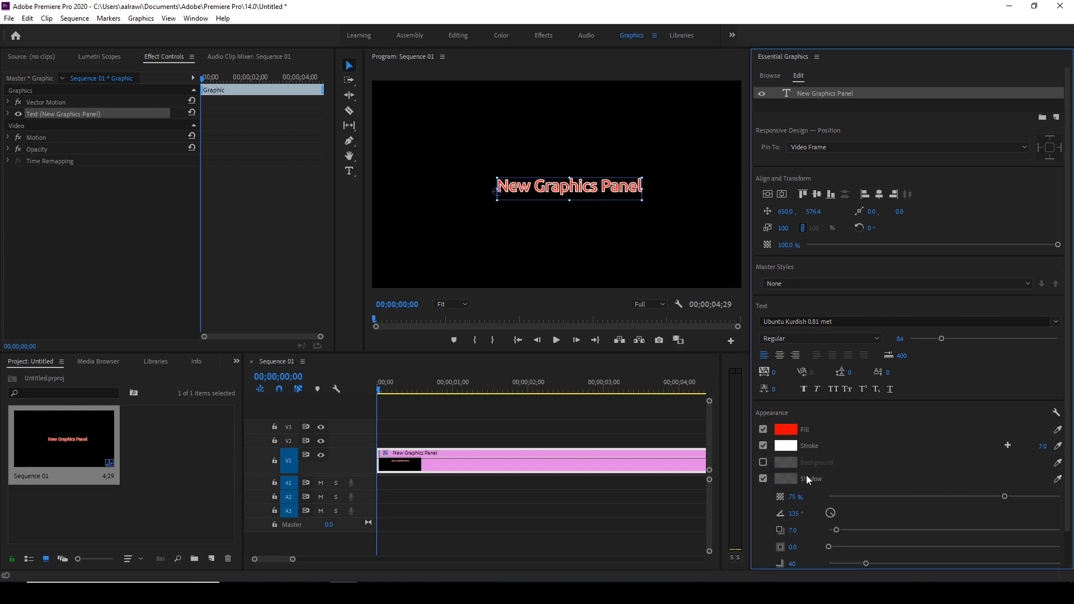
scroll(832, 487, down, 2)
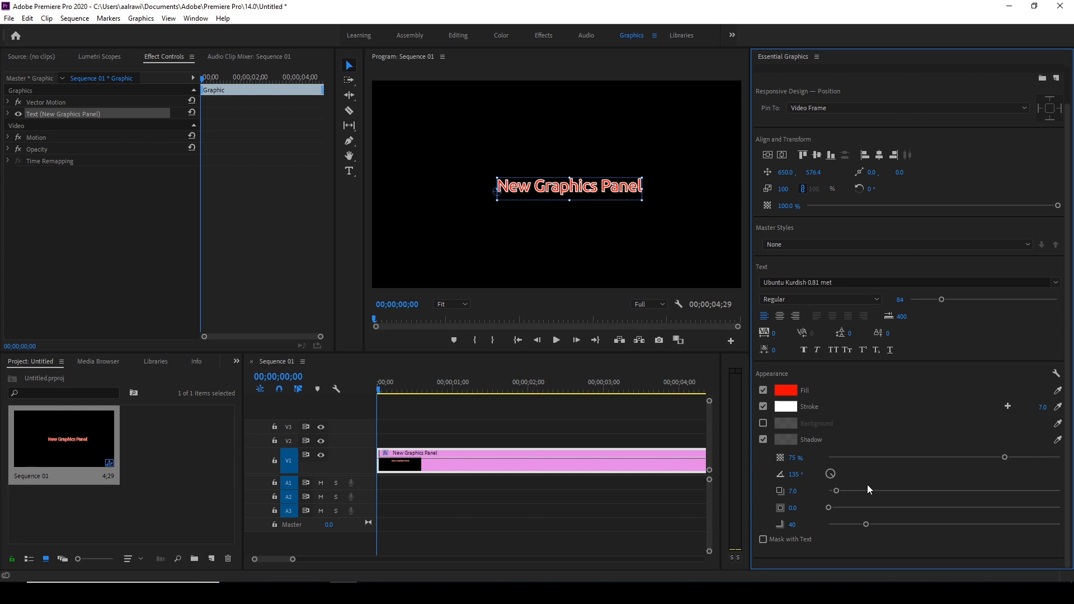
click(789, 443)
drag(499, 291, 355, 398)
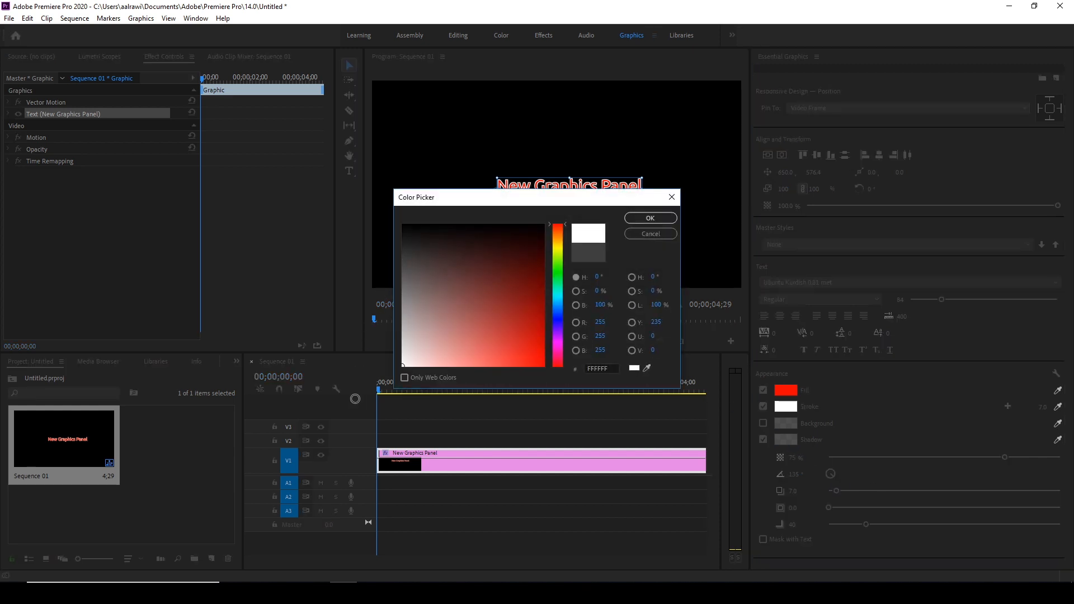
click(630, 219)
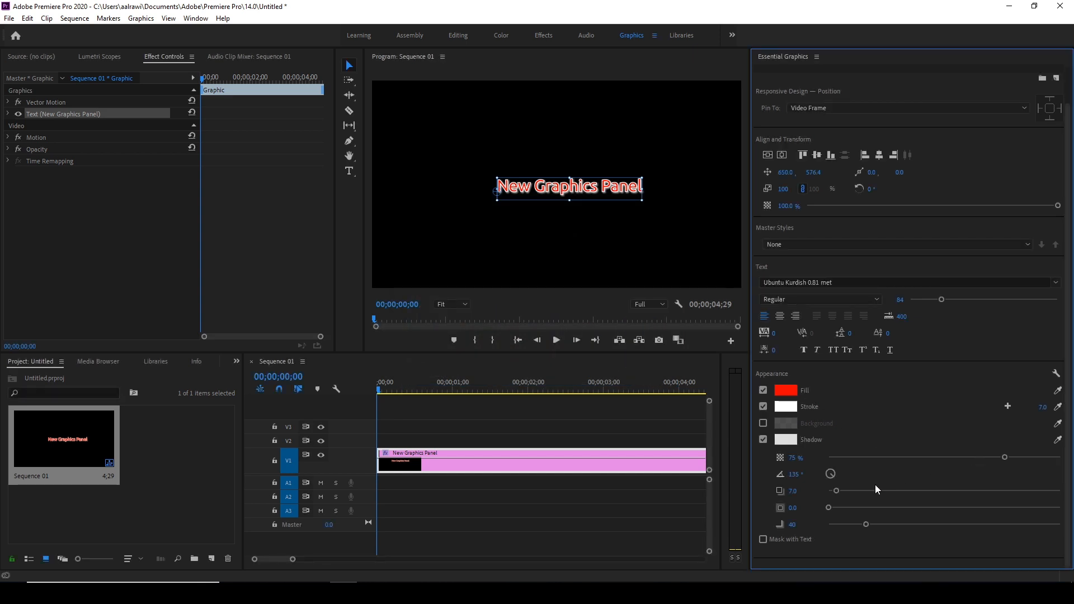
mouse_move(837, 492)
mouse_down()
mouse_move(878, 492)
mouse_move(834, 476)
mouse_move(849, 511)
mouse_move(861, 506)
mouse_move(832, 507)
mouse_move(928, 522)
mouse_move(868, 522)
mouse_move(857, 493)
mouse_up()
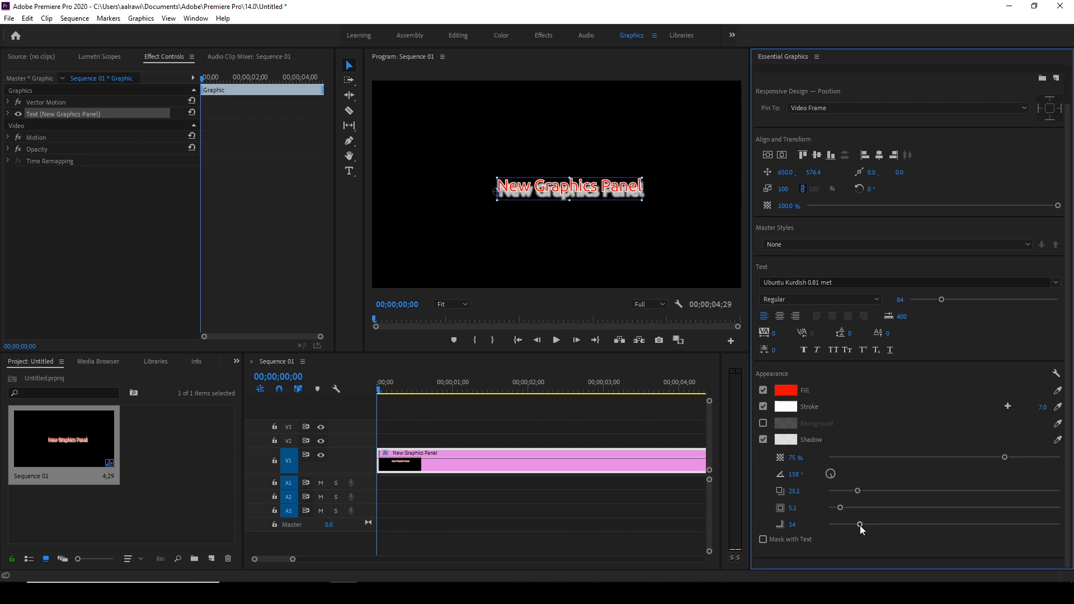
drag(979, 462, 922, 462)
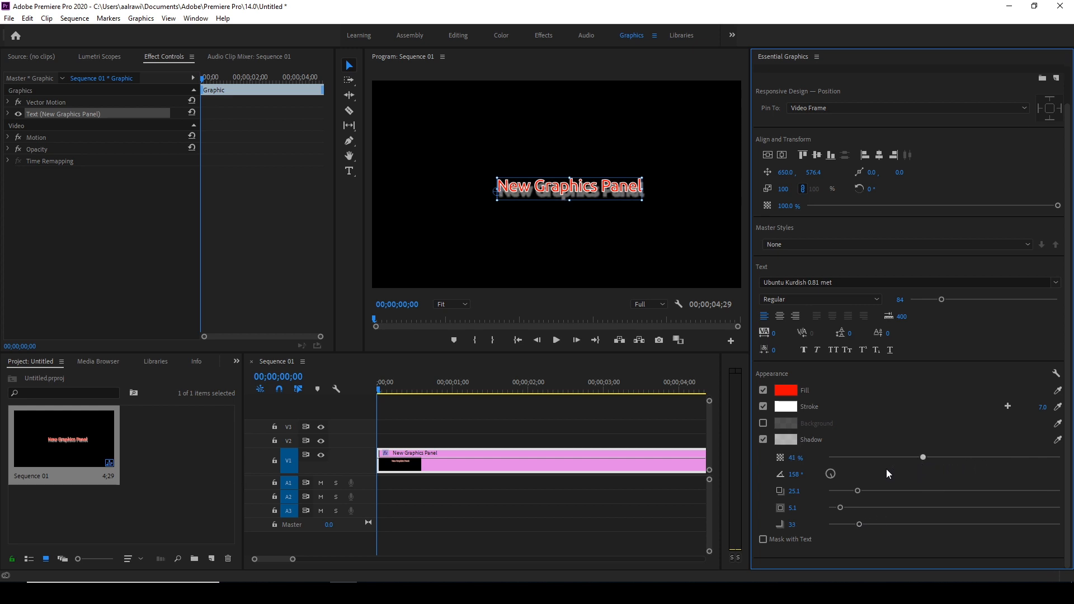
click(765, 441)
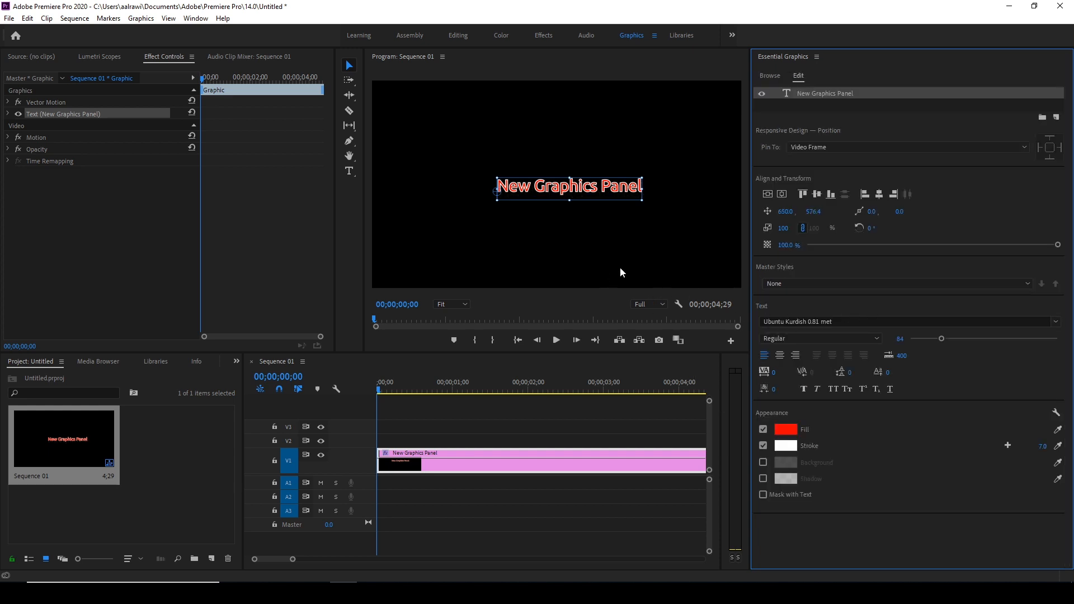
- Enlarge the title text to size 146 and place it centre-aligned near the middle of the frame, at about 928.9, 550.4
drag(940, 340, 963, 342)
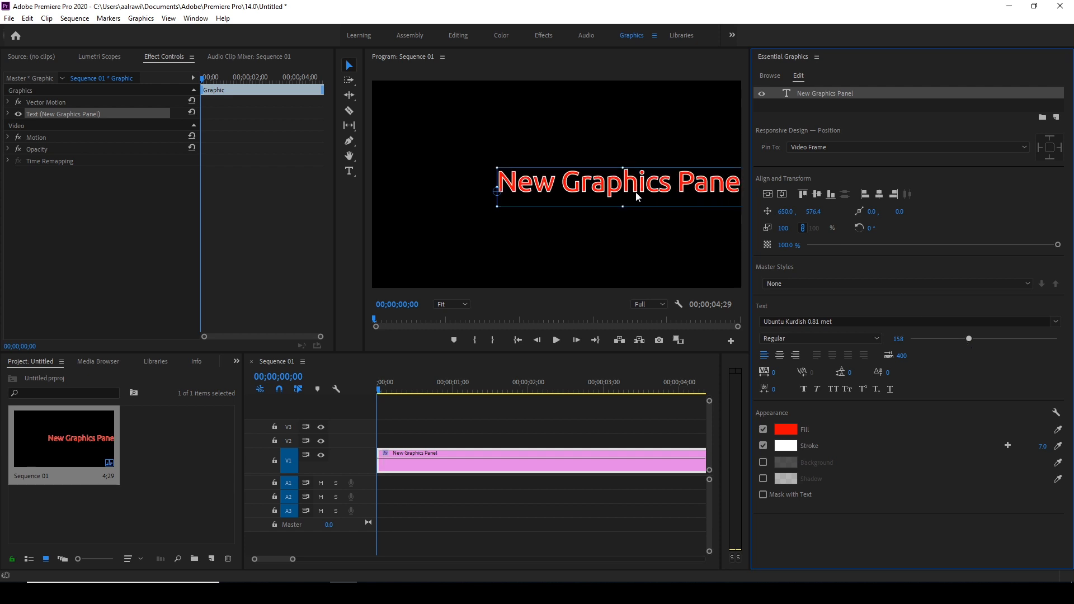
drag(569, 211, 523, 244)
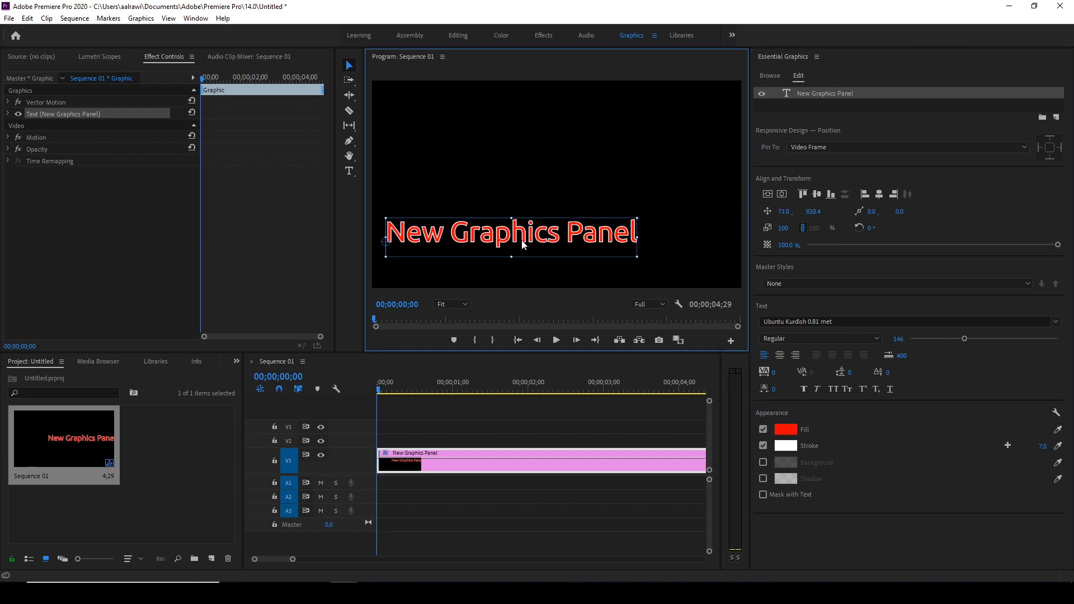
key(Right)
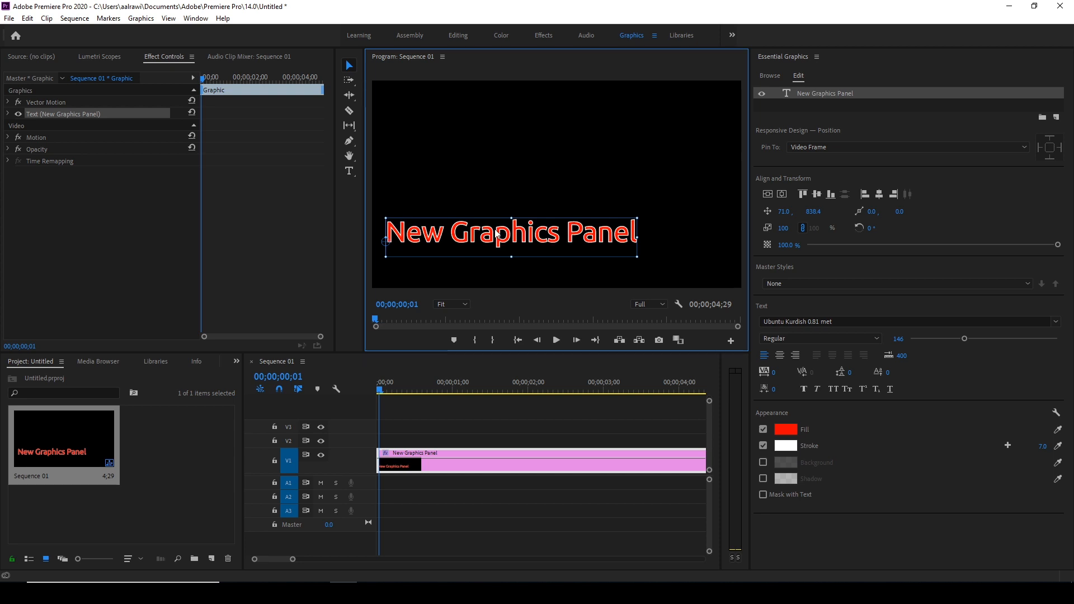
click(781, 360)
drag(389, 260, 588, 189)
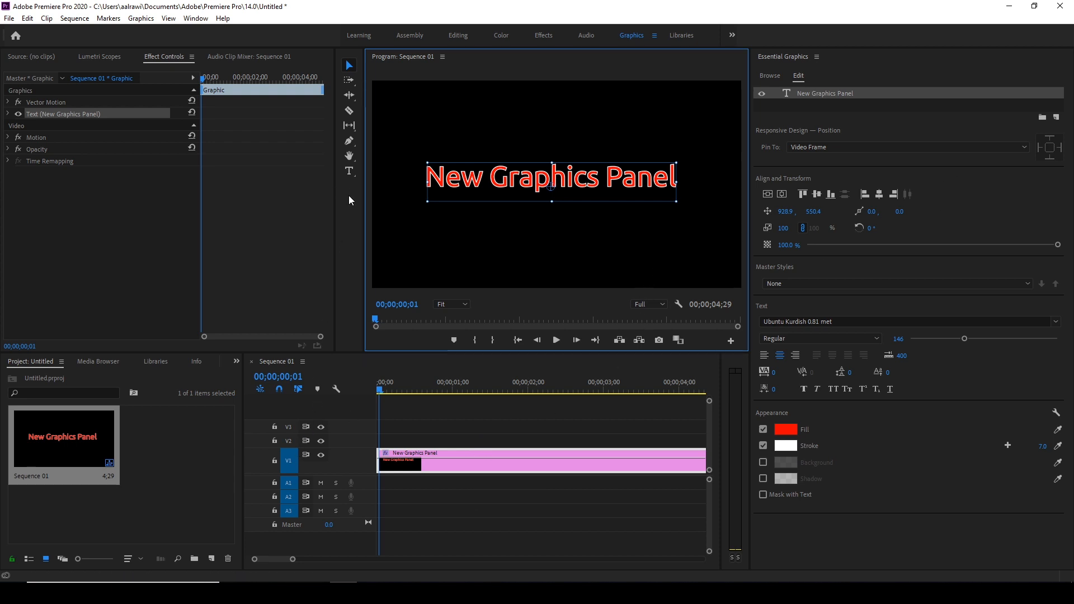
- Add a second text layer reading "Adobe Premiere Pro CC" to the same graphic clip, below the title
click(473, 458)
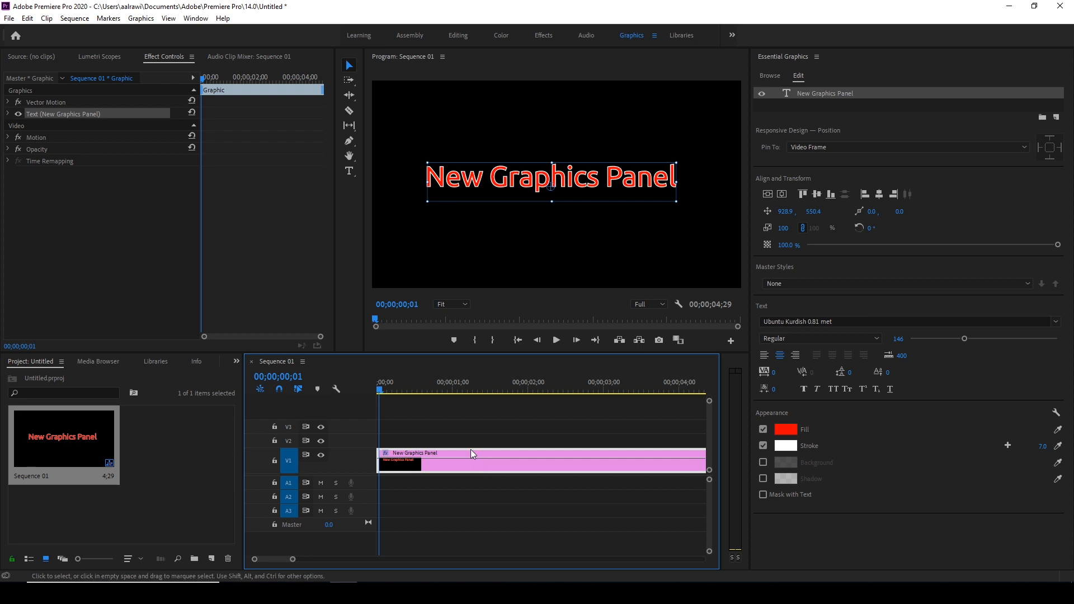
click(352, 172)
click(468, 218)
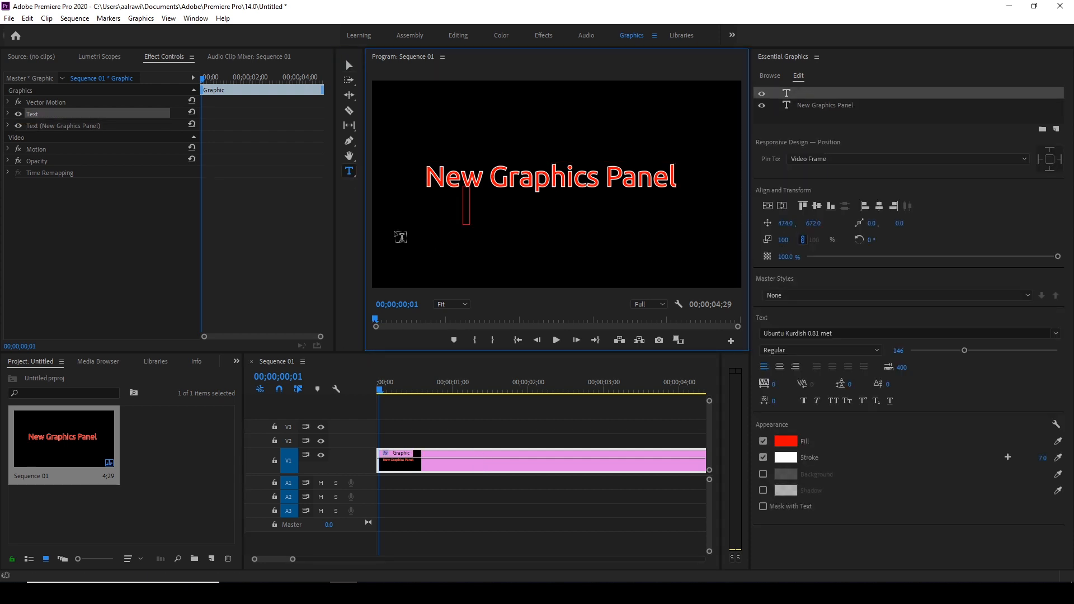
text(Adobe P)
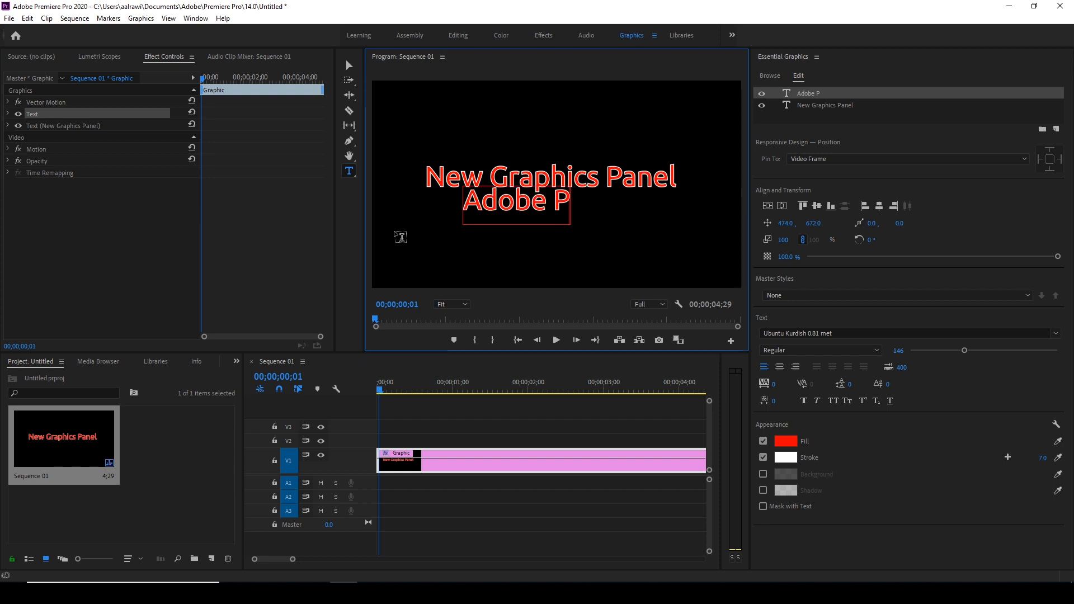
text(remiere Pro CC)
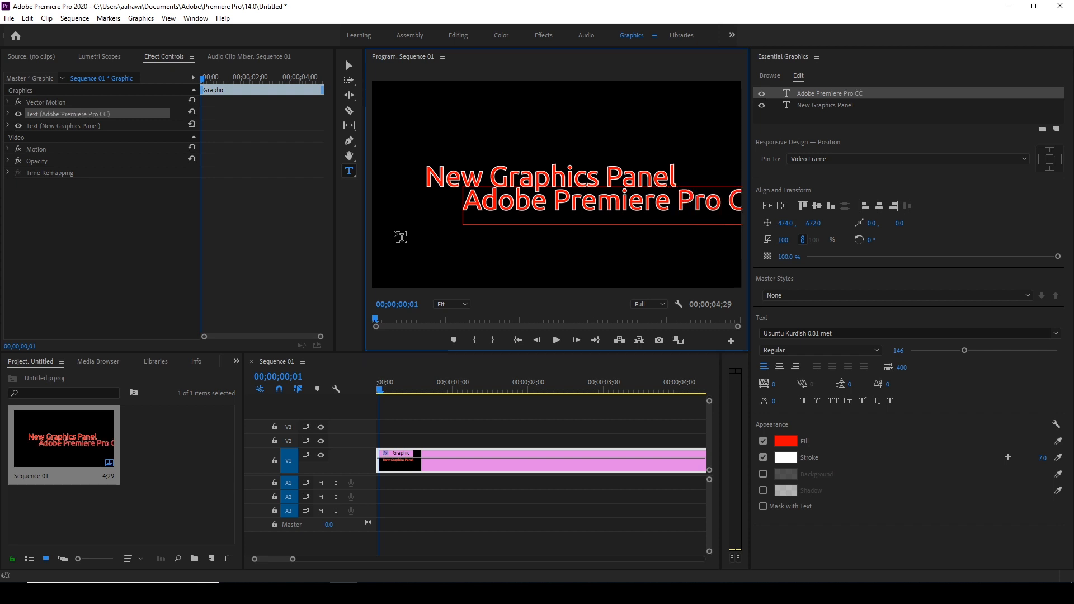
key(Escape)
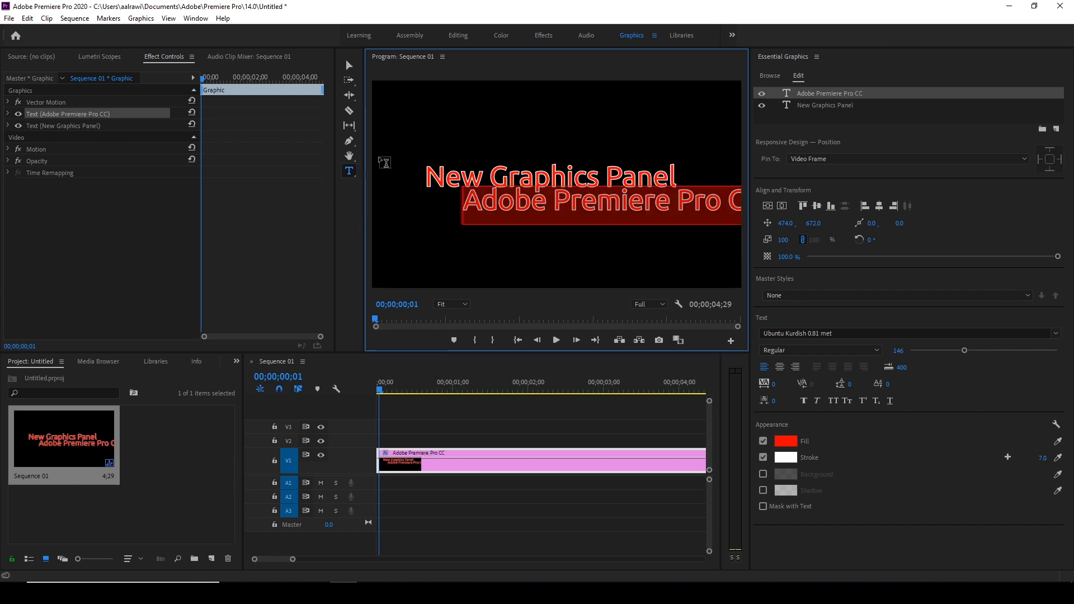
- Set the "Adobe Premiere Pro CC" text to size 102 and place it centre-aligned under the title, at about 921.9, 686
drag(956, 354, 949, 353)
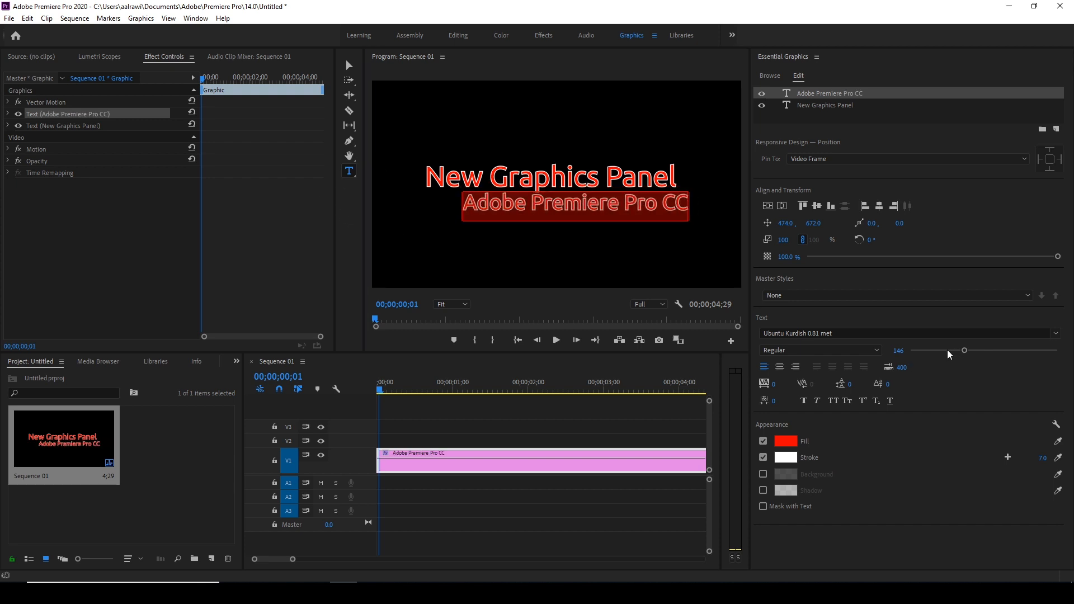
click(781, 367)
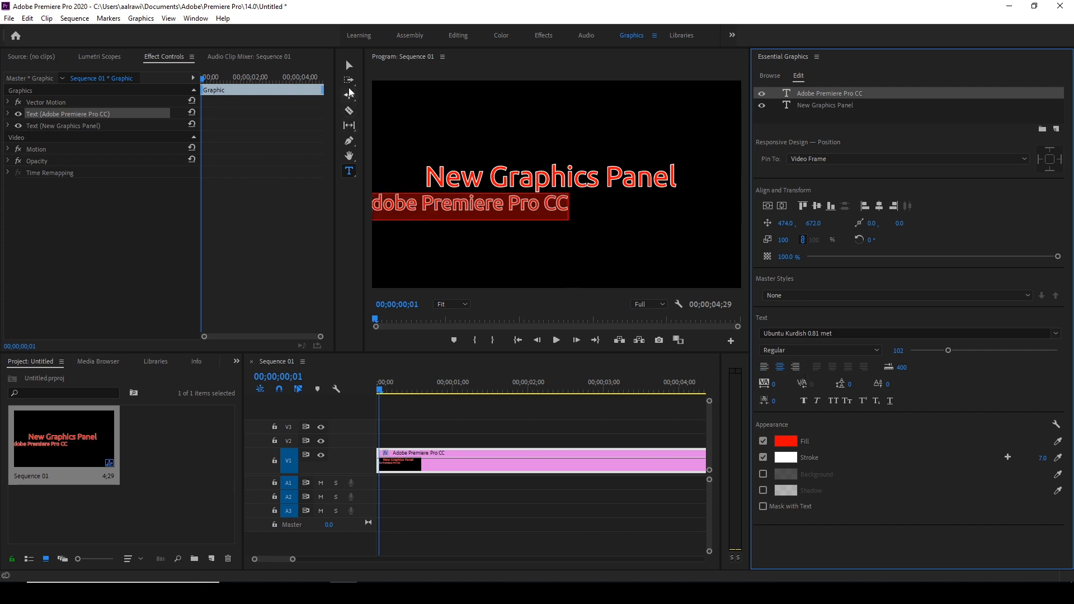
key(v)
drag(467, 208, 553, 212)
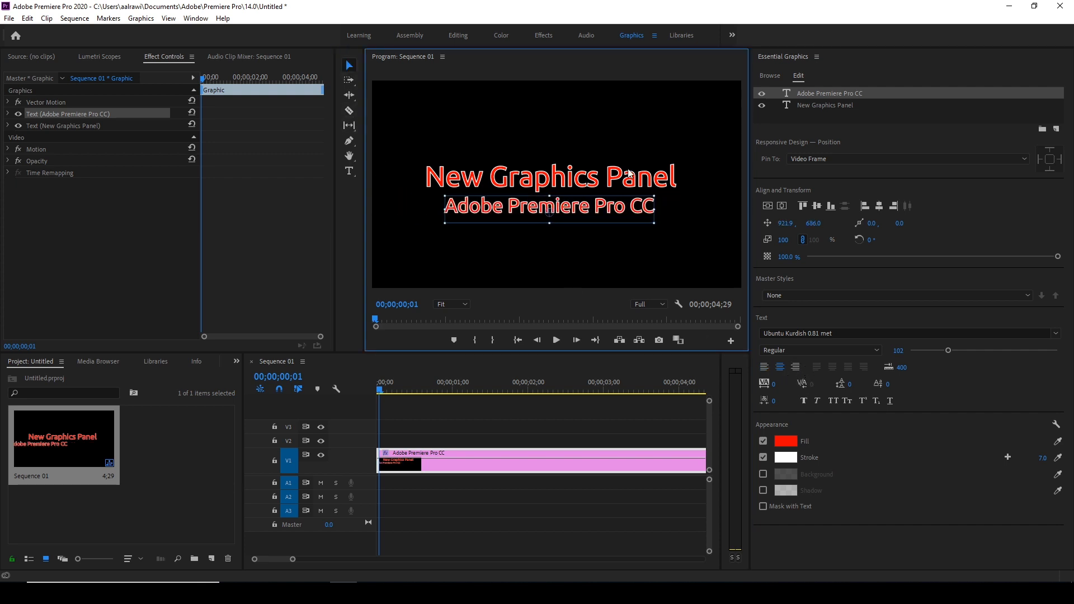
- Select both text layers, try right and left alignment, and align them on their horizontal centres
drag(694, 130, 412, 252)
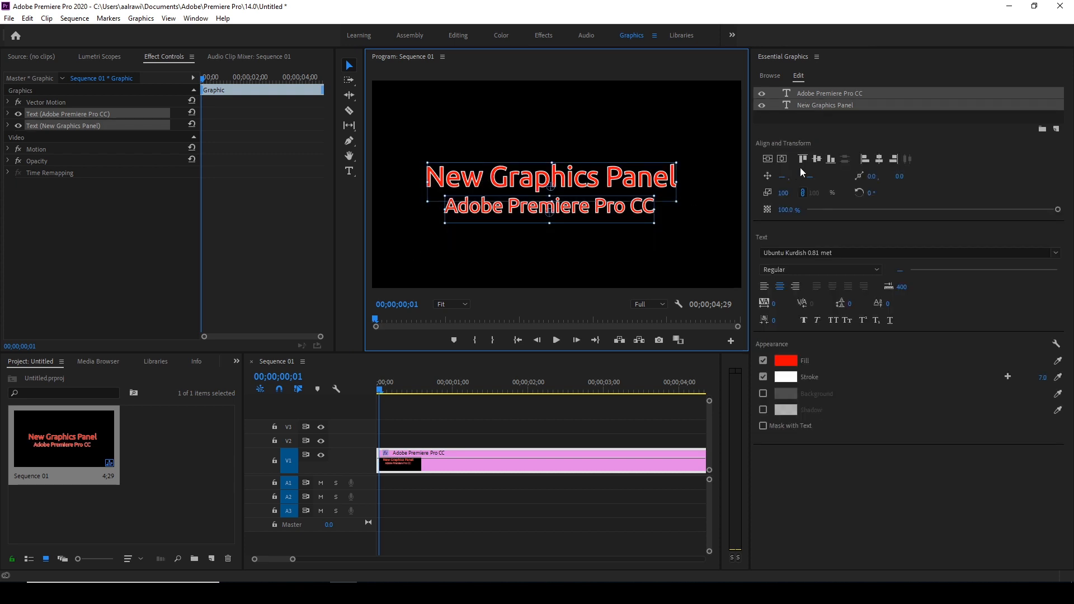
click(880, 158)
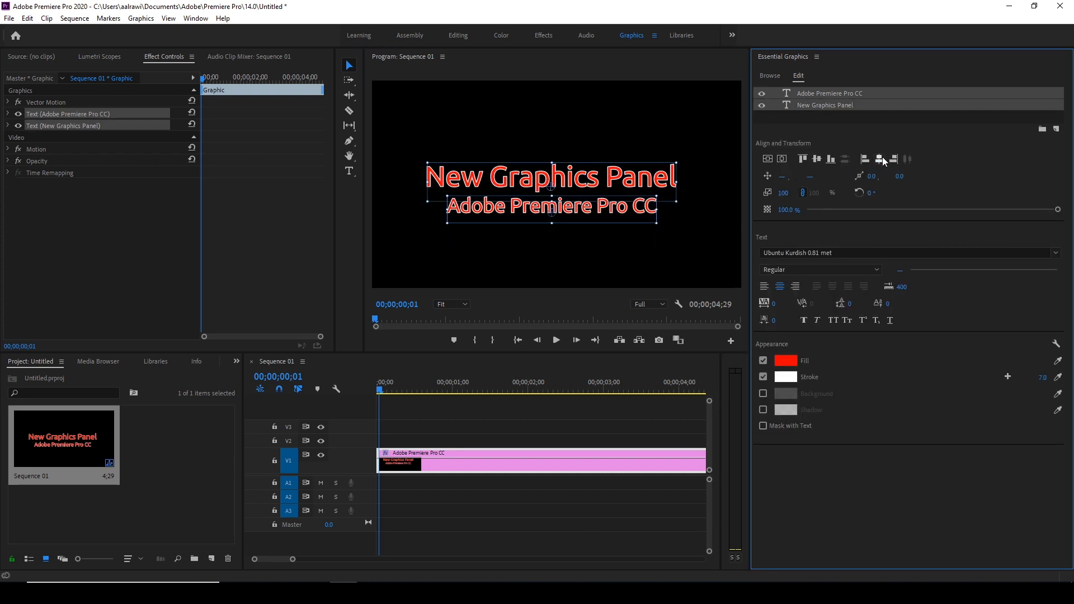
click(893, 160)
click(869, 160)
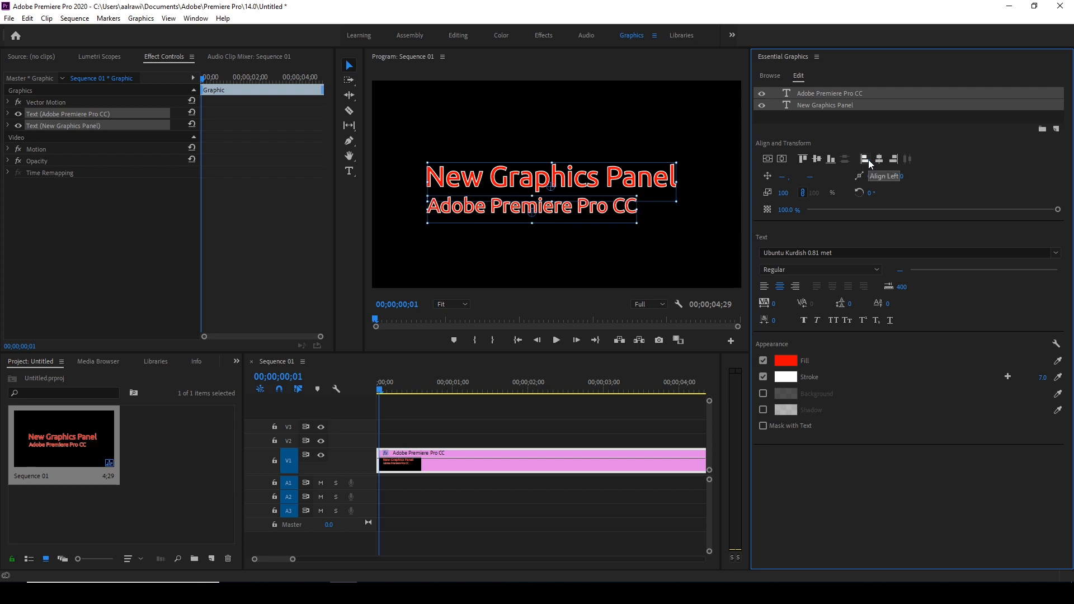
click(881, 161)
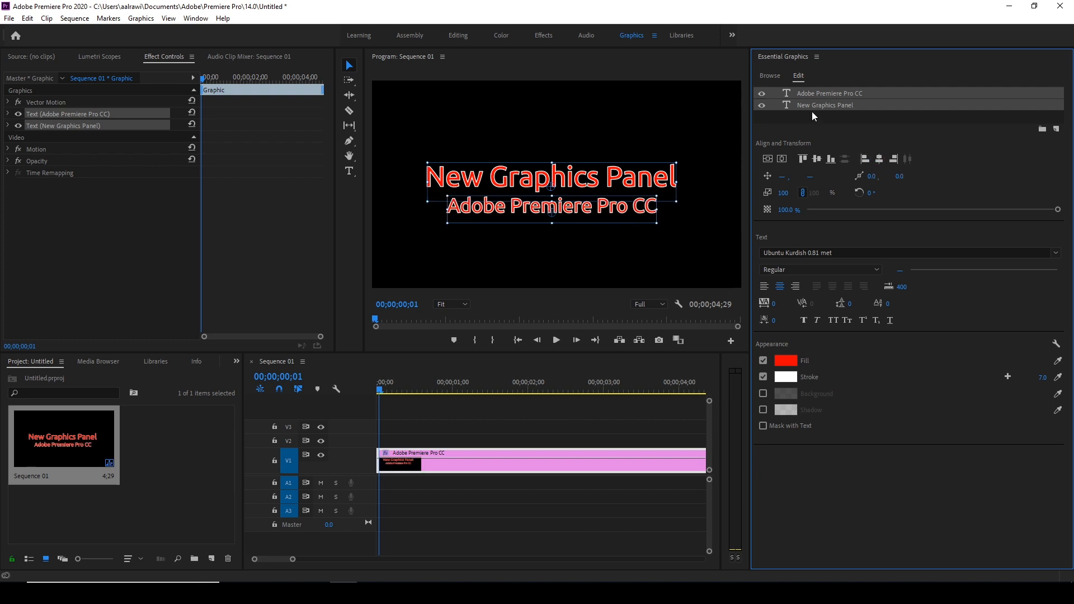
- Return the playhead to about 00;00;00;26 and move the "Adobe Premiere Pro CC" text down to about 934.9, 729
click(568, 240)
click(575, 214)
key(End)
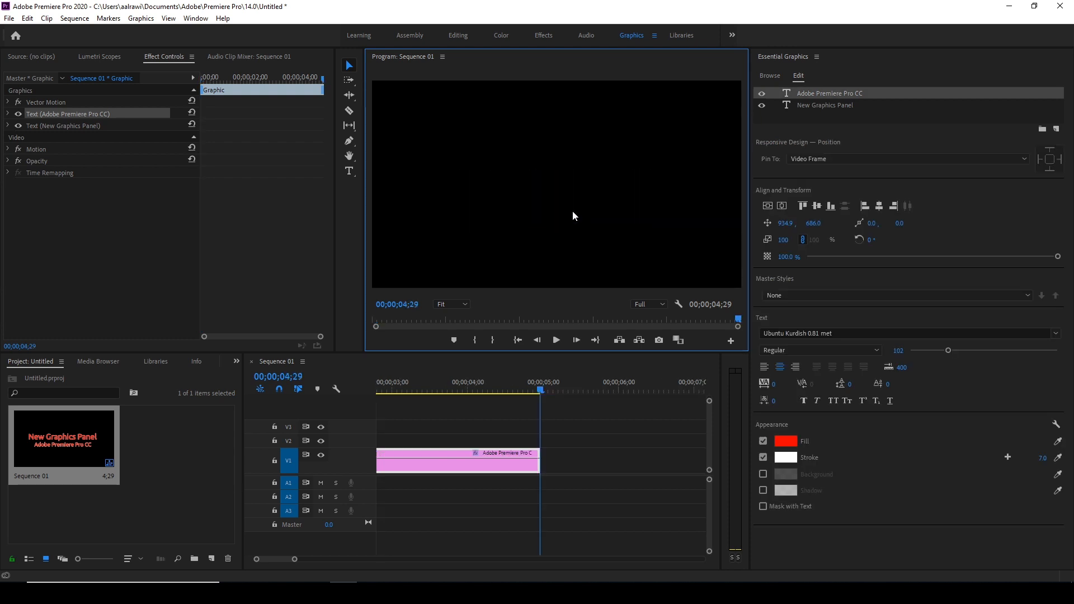
click(522, 392)
drag(523, 392, 267, 395)
click(554, 212)
click(559, 246)
drag(564, 215, 561, 222)
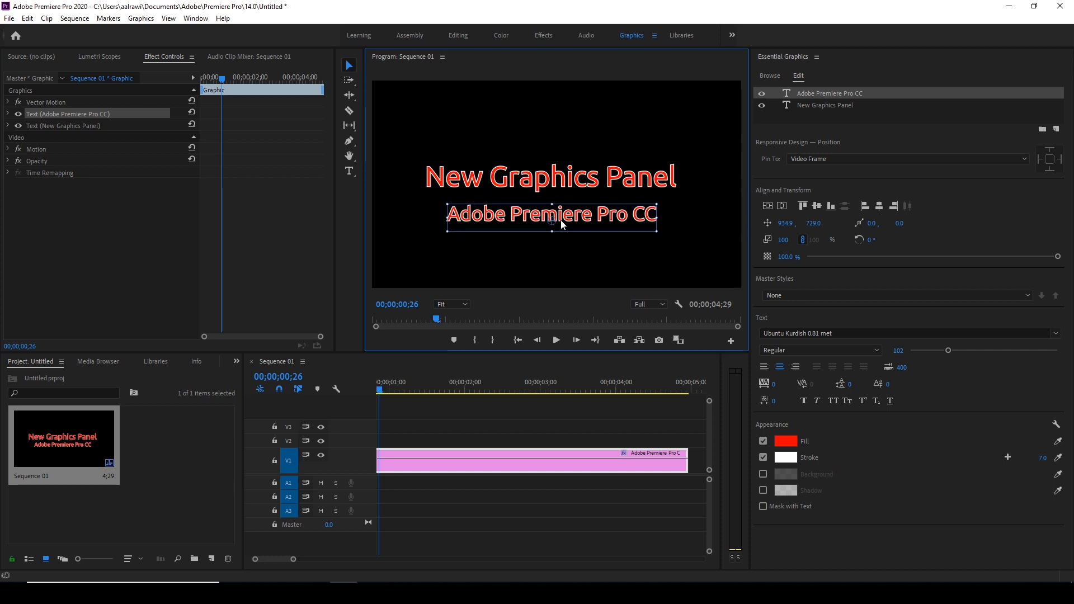
- Turn off the stroke on the "Adobe Premiere Pro CC" text and change its fill to the lighter red DE5252
click(763, 459)
click(763, 458)
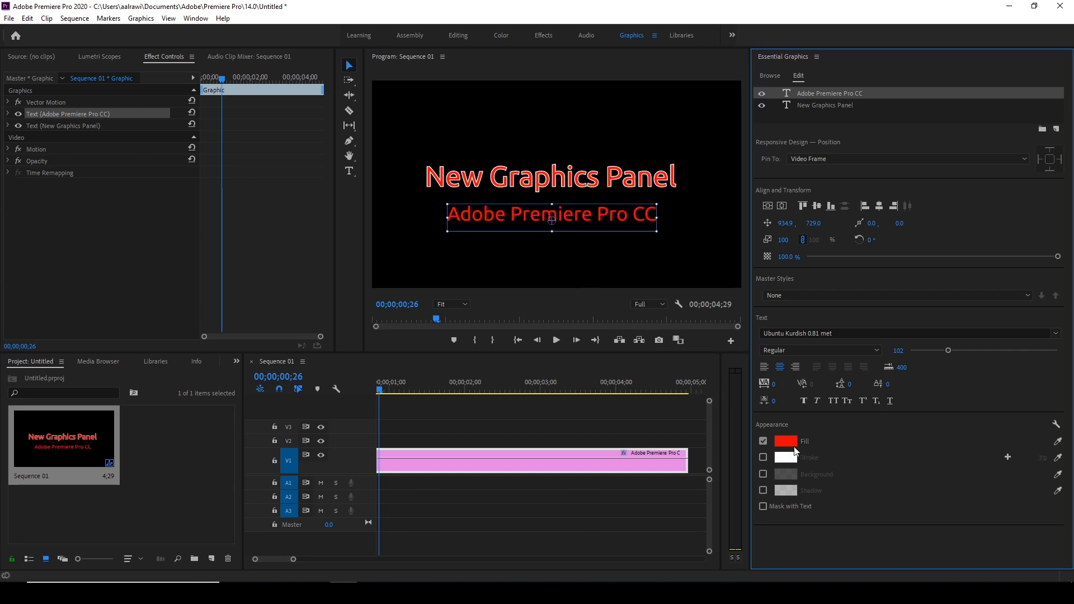
click(786, 441)
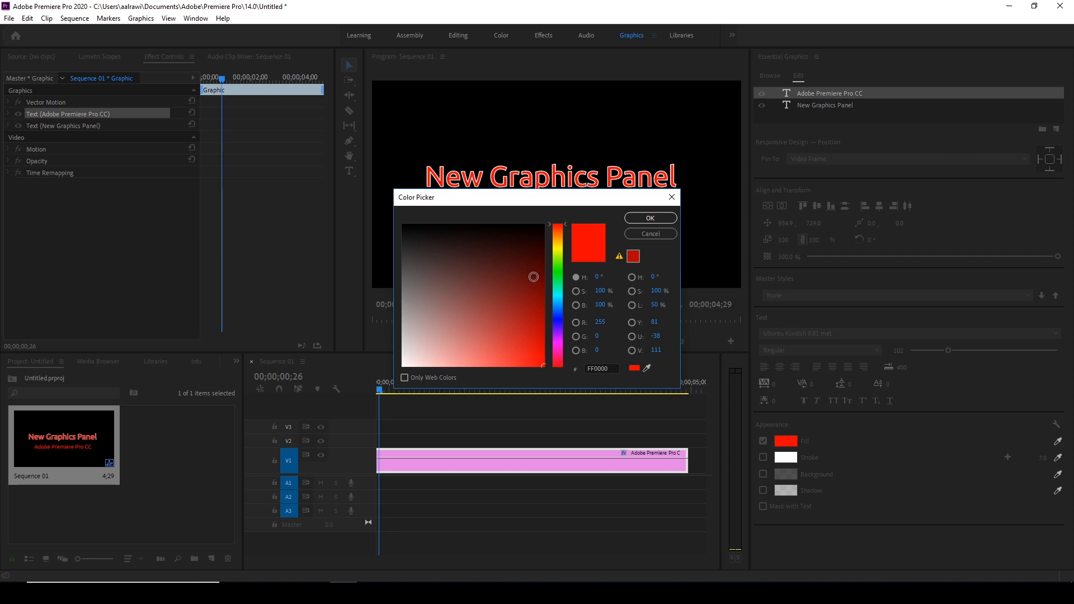
drag(558, 245, 558, 225)
click(504, 362)
drag(503, 363, 493, 345)
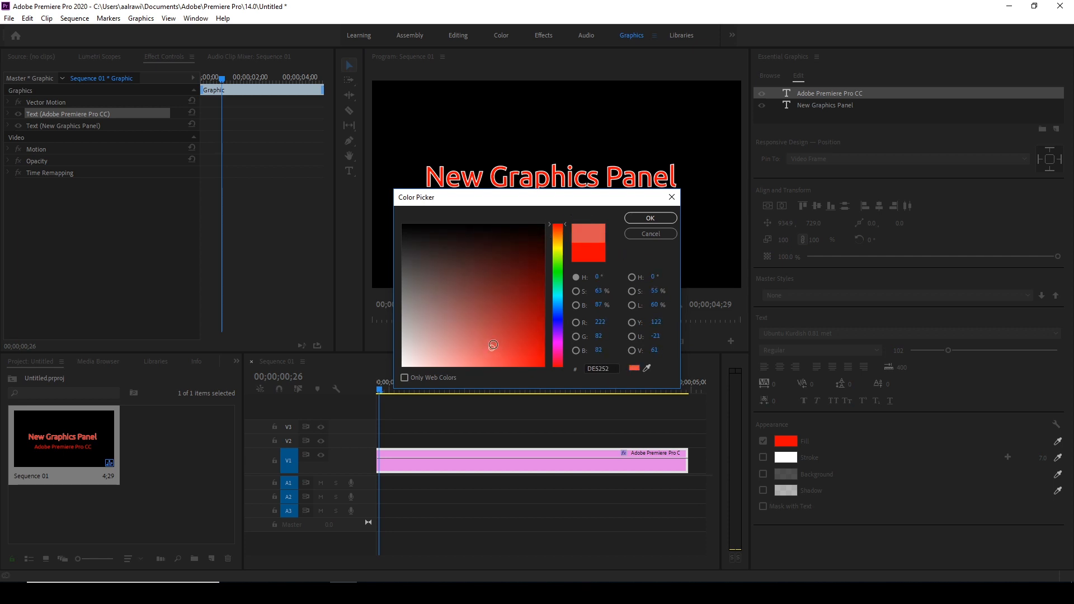
click(651, 218)
click(659, 280)
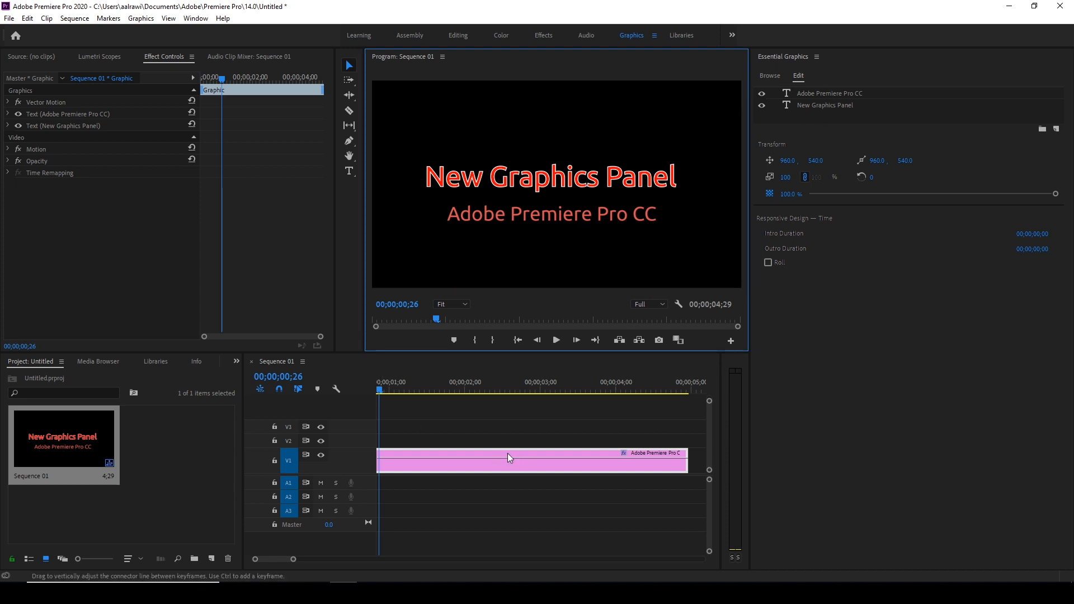
- Add a rectangle layer to the graphic clip and reshape it into a thin bar under the second text line, at about 215.2, 757.9
click(525, 465)
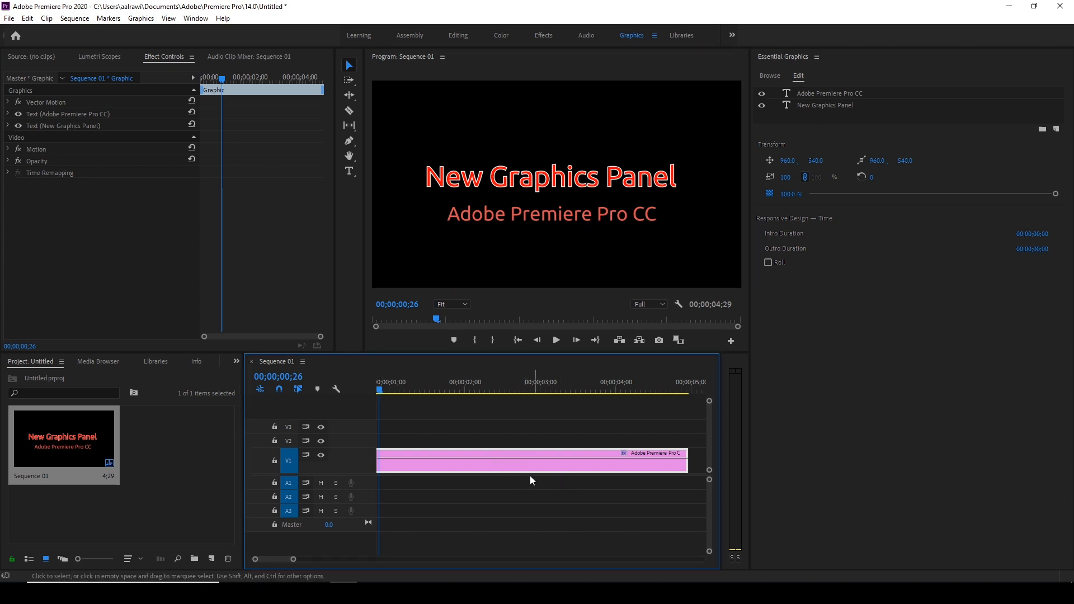
key(backslash)
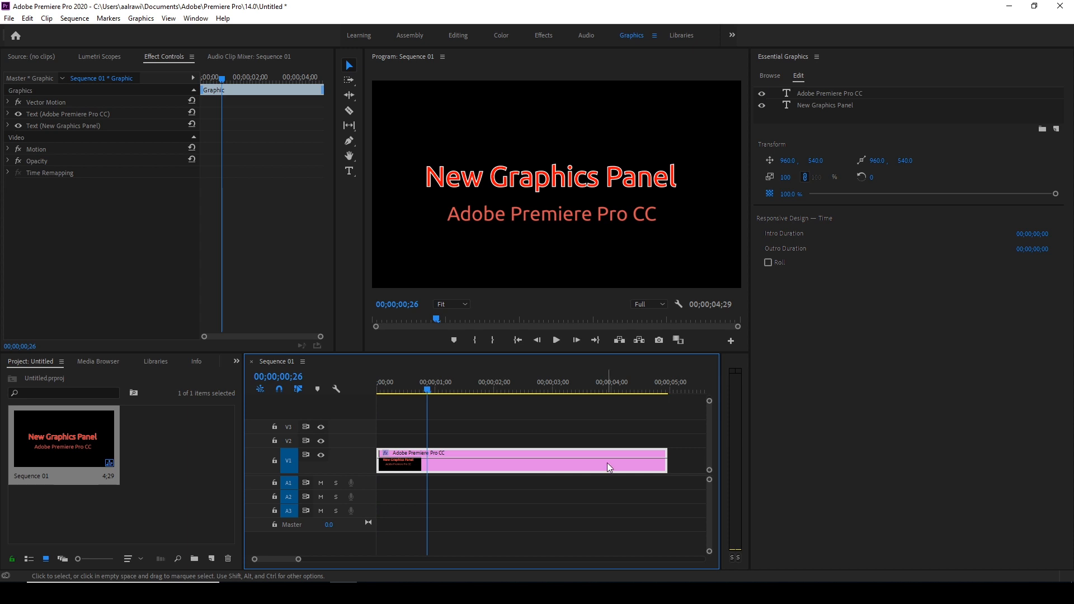
click(844, 129)
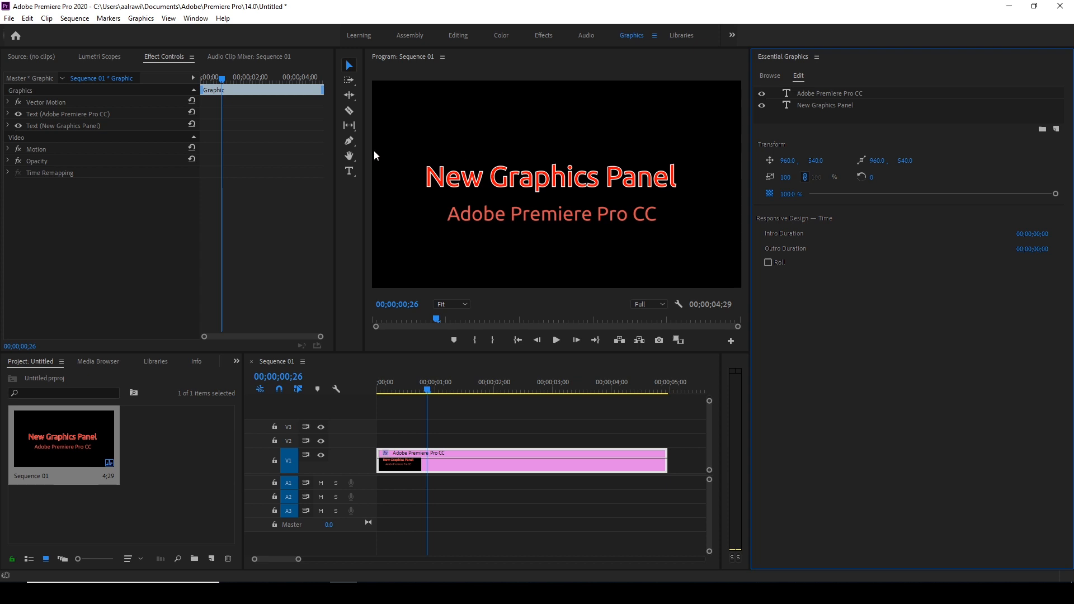
click(357, 144)
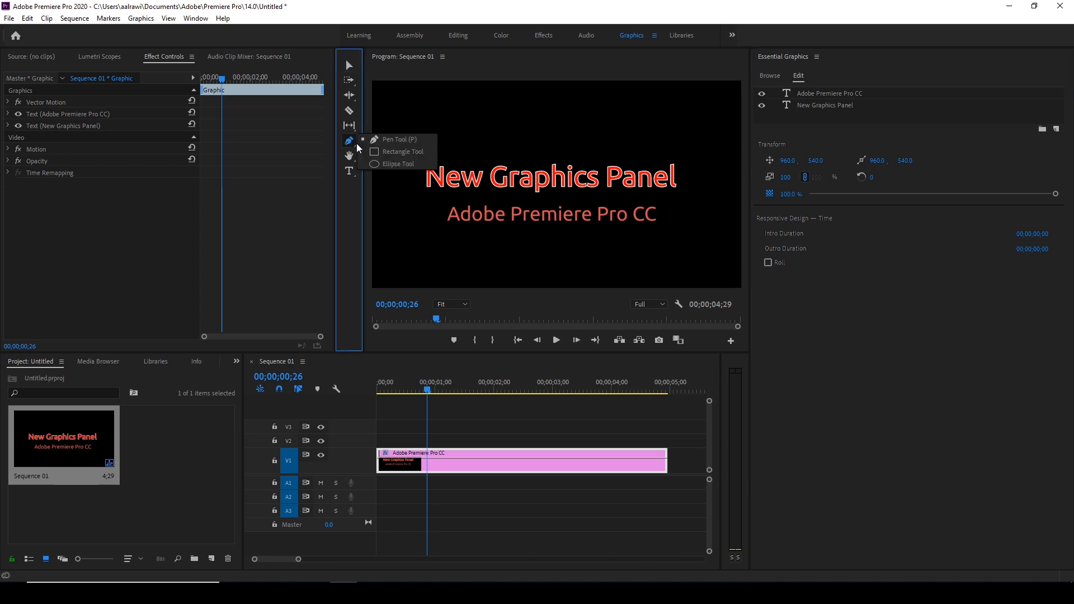
click(400, 164)
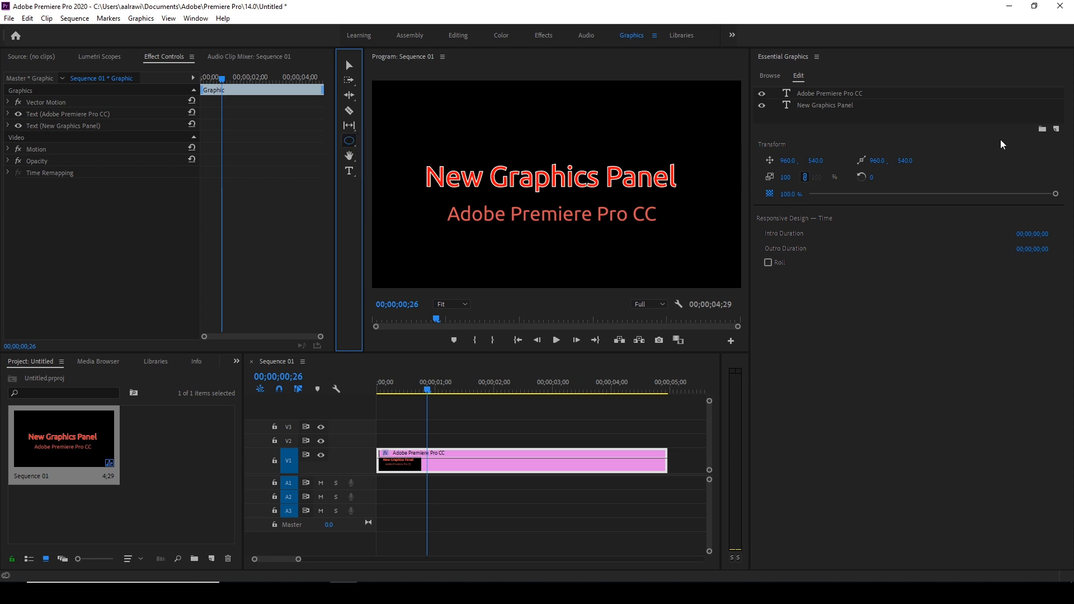
click(1059, 129)
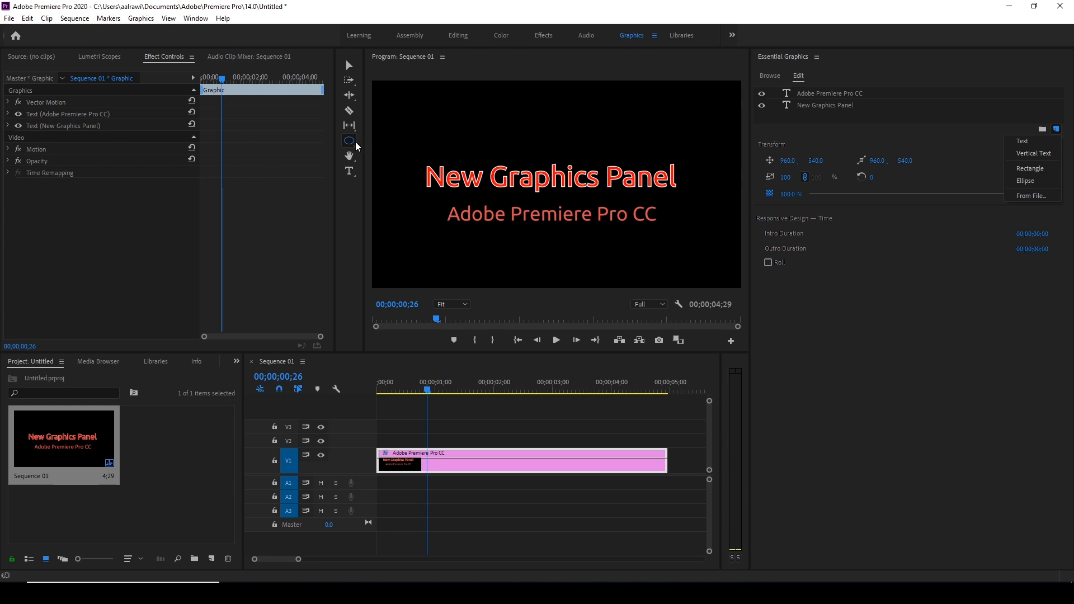
click(1026, 176)
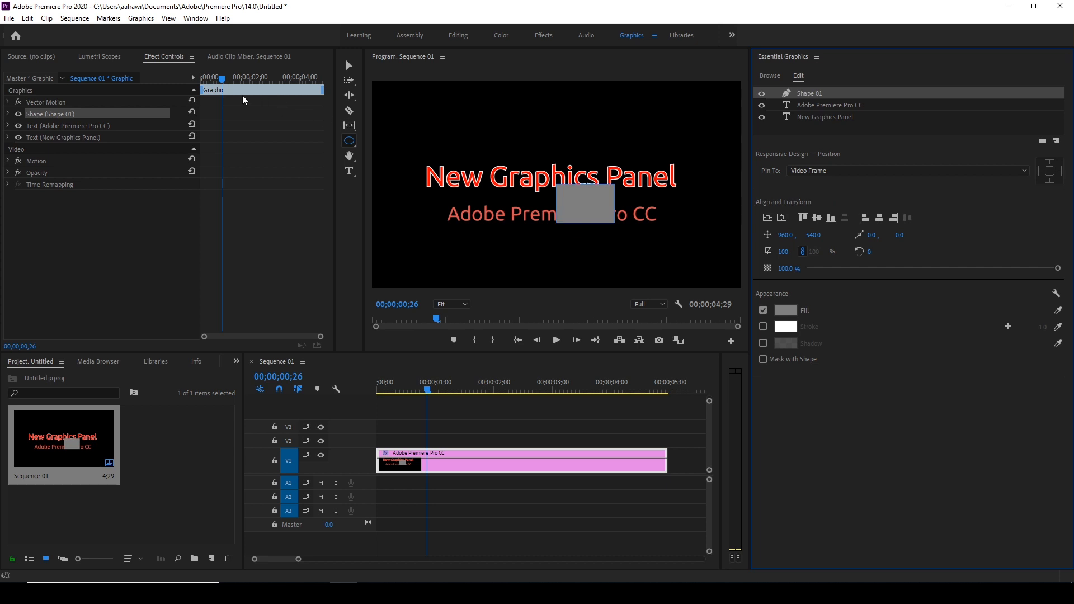
click(349, 66)
drag(586, 214, 446, 228)
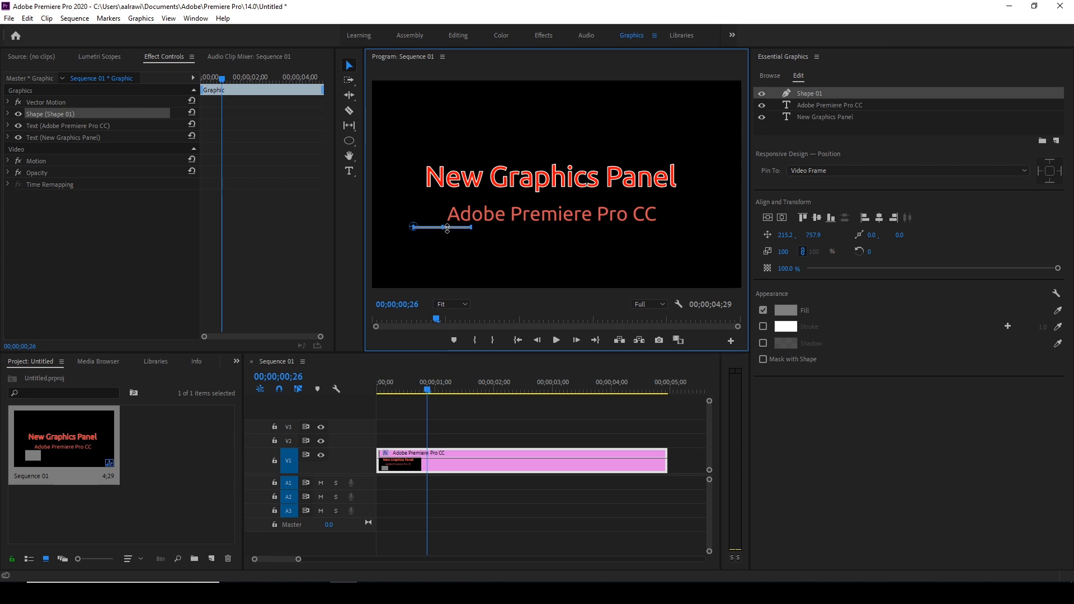
- Change the bar's fill to solid white, FFFFFF
click(784, 310)
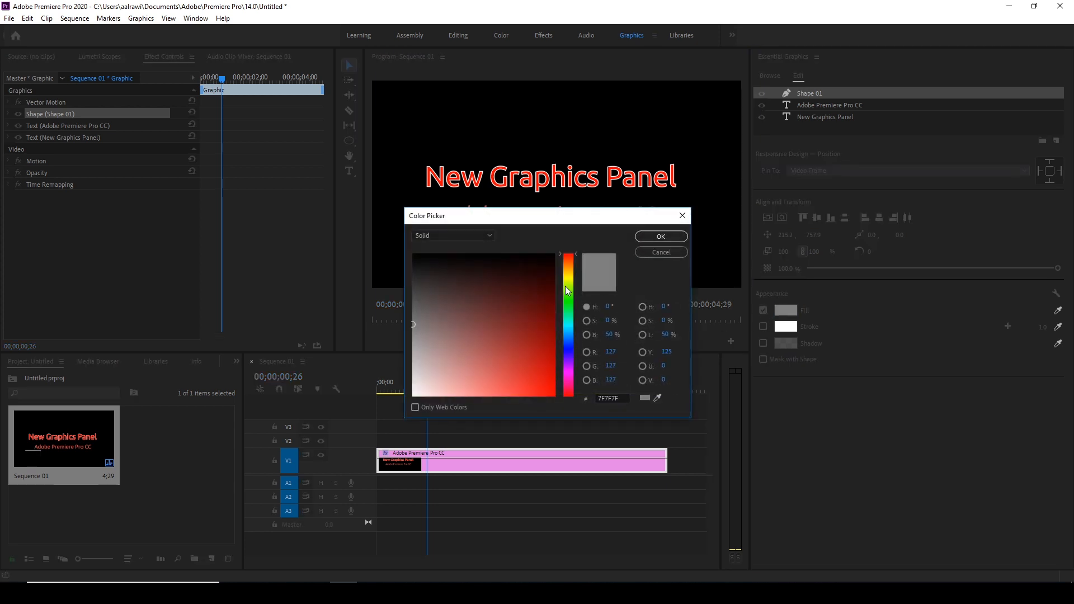
drag(401, 374, 413, 396)
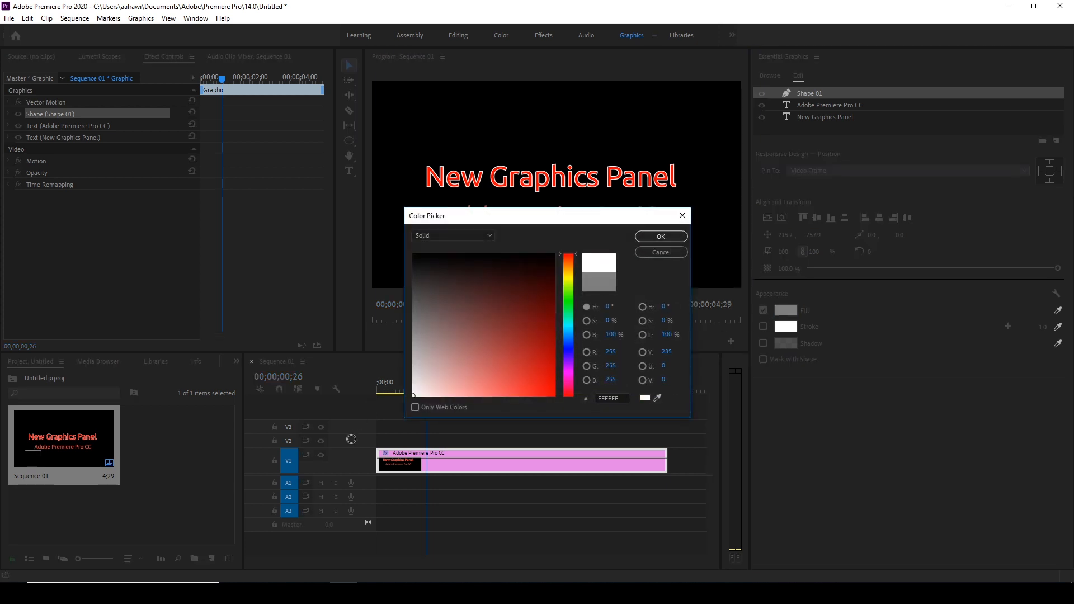
click(666, 241)
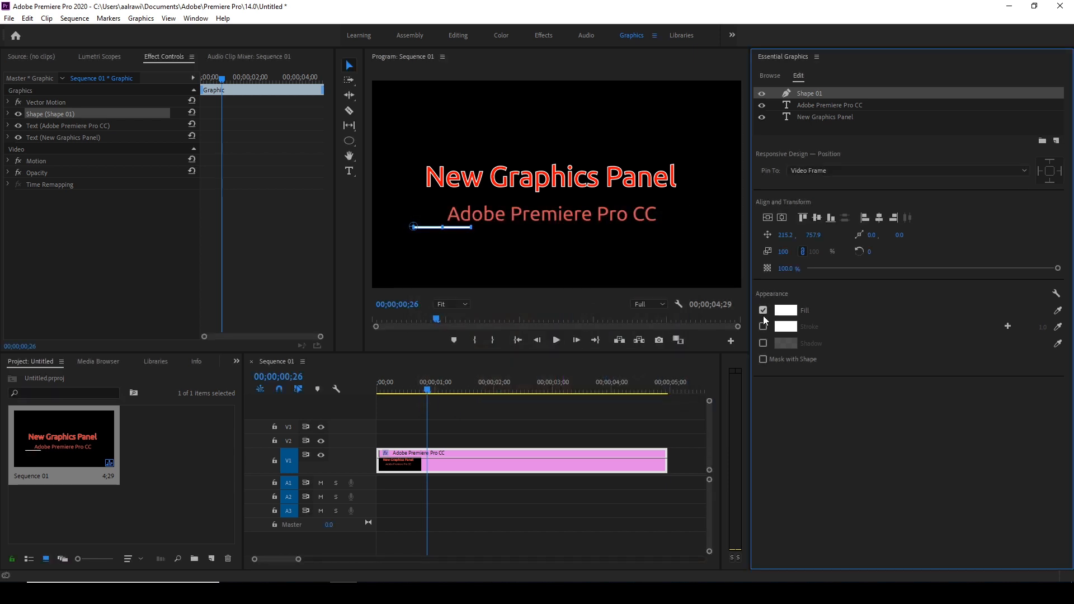
- Unlink the bar's scale proportions, stretch its width to 482% and reduce its height to 47%
click(803, 251)
drag(814, 251, 1028, 251)
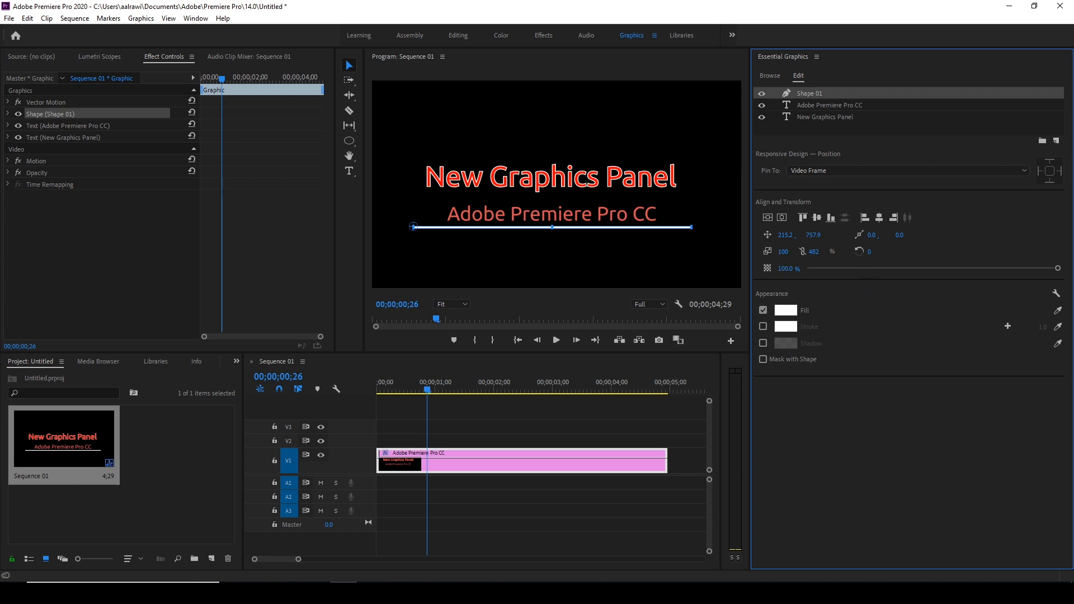
click(784, 252)
text(41)
key(Return)
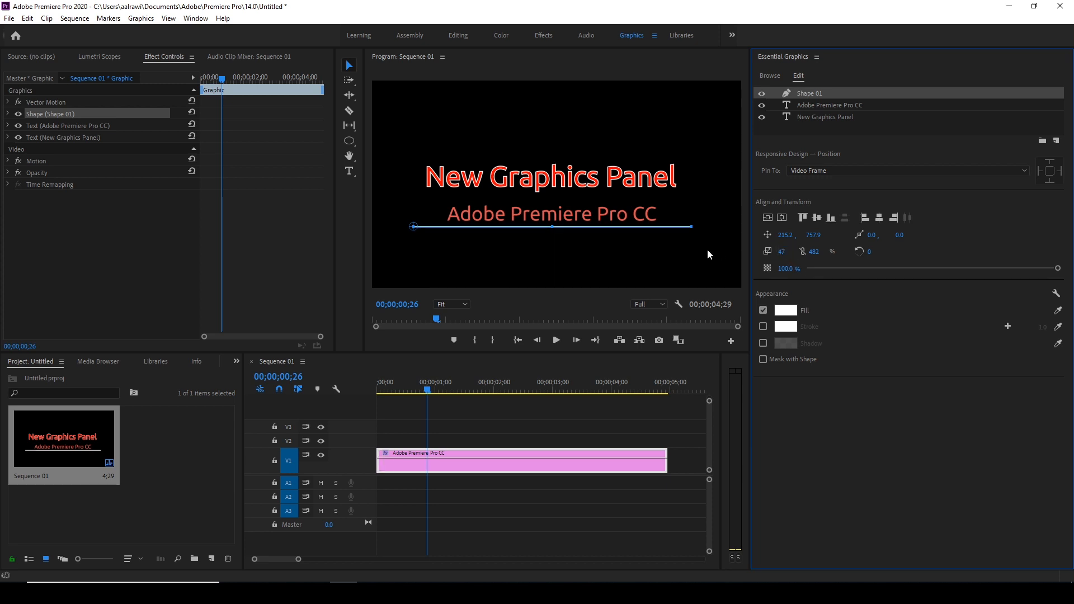
click(707, 249)
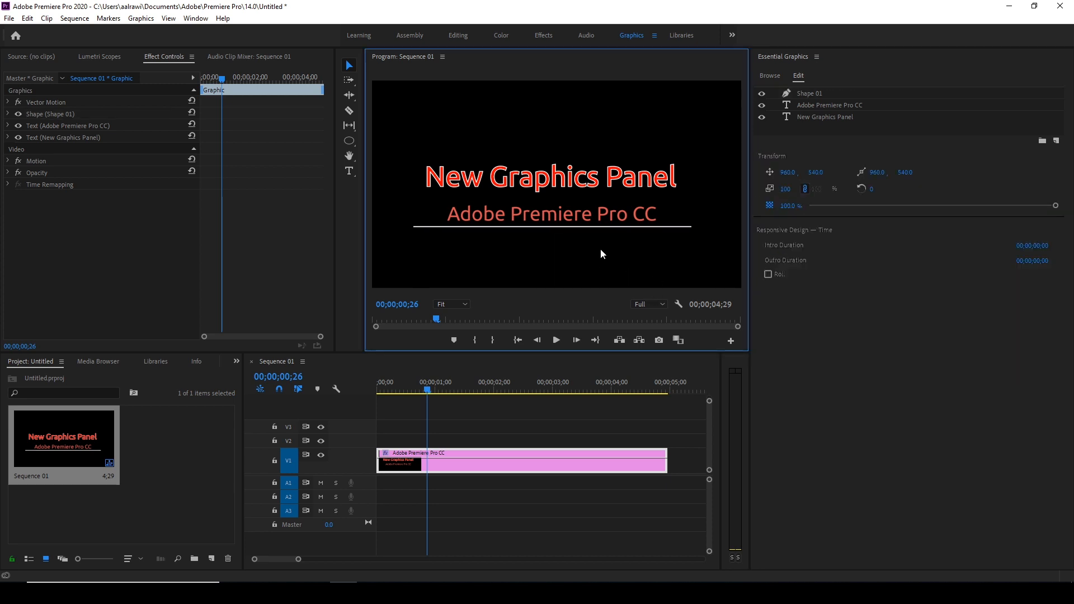
- Select the Shape 01 layer and move the line up between the two text lines, to about 215.2, 603.9
click(547, 227)
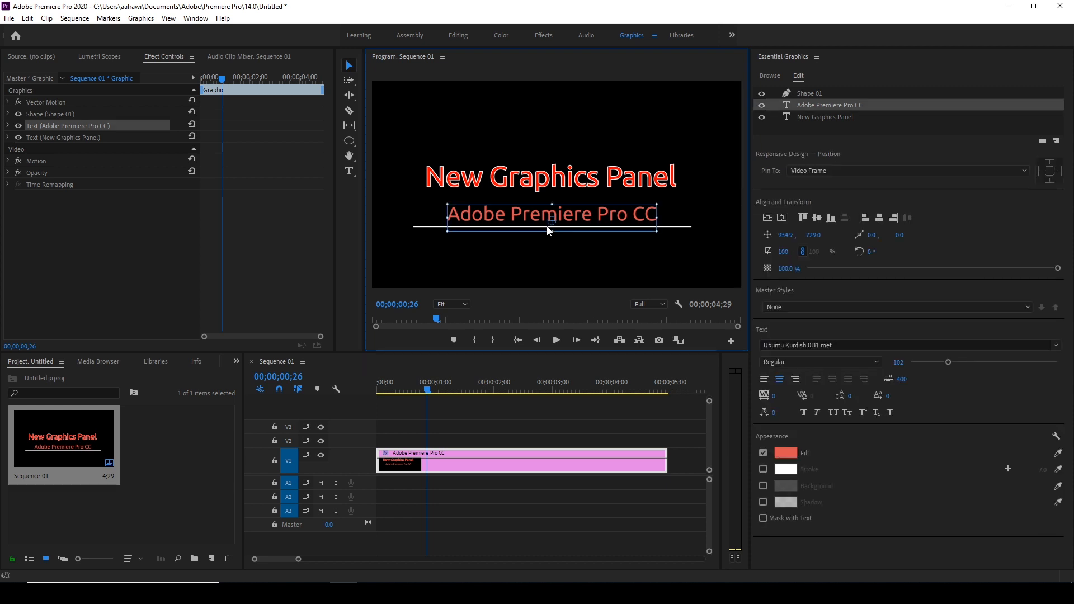
click(627, 229)
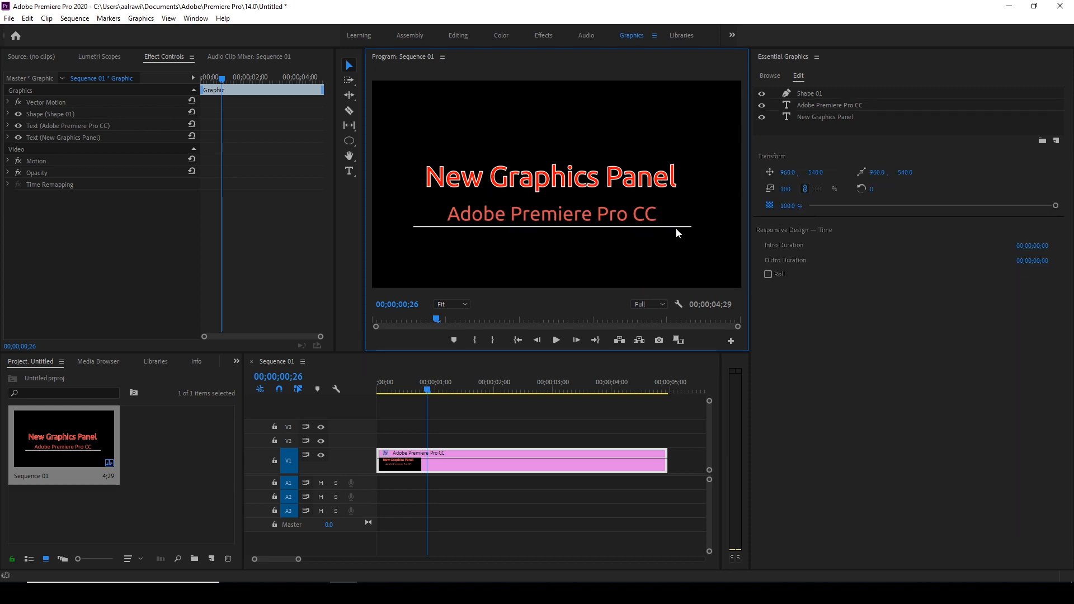
click(810, 93)
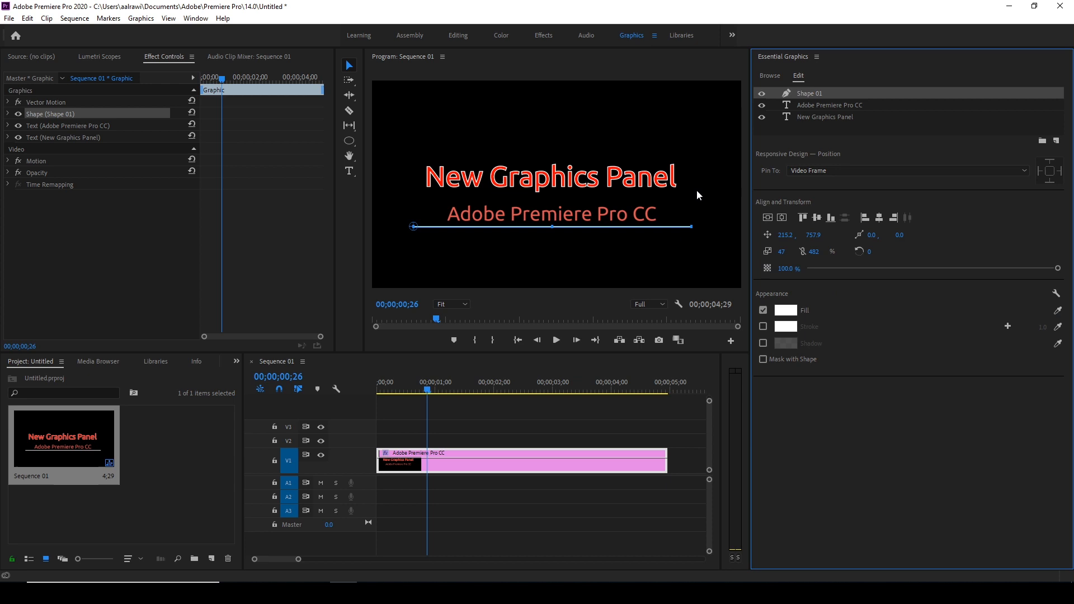
click(676, 229)
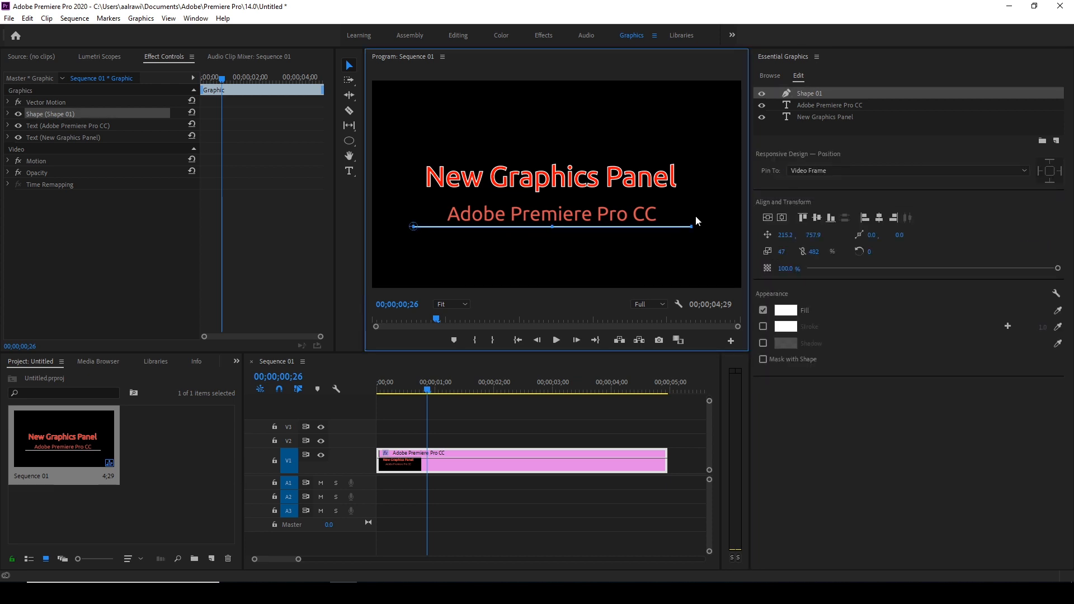
drag(789, 235, 727, 236)
key(ctrl+z)
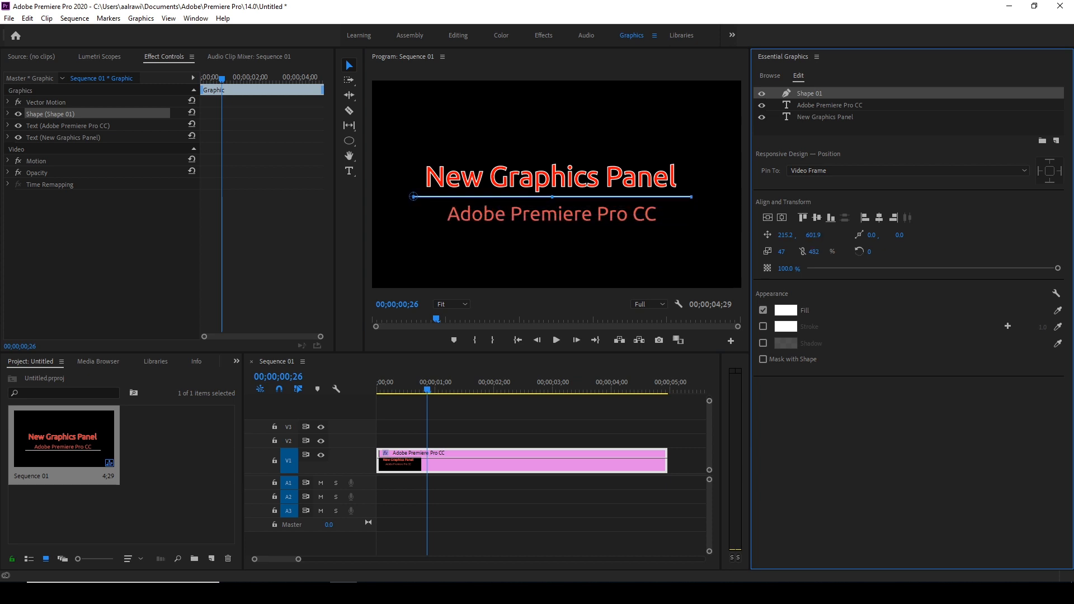
click(723, 277)
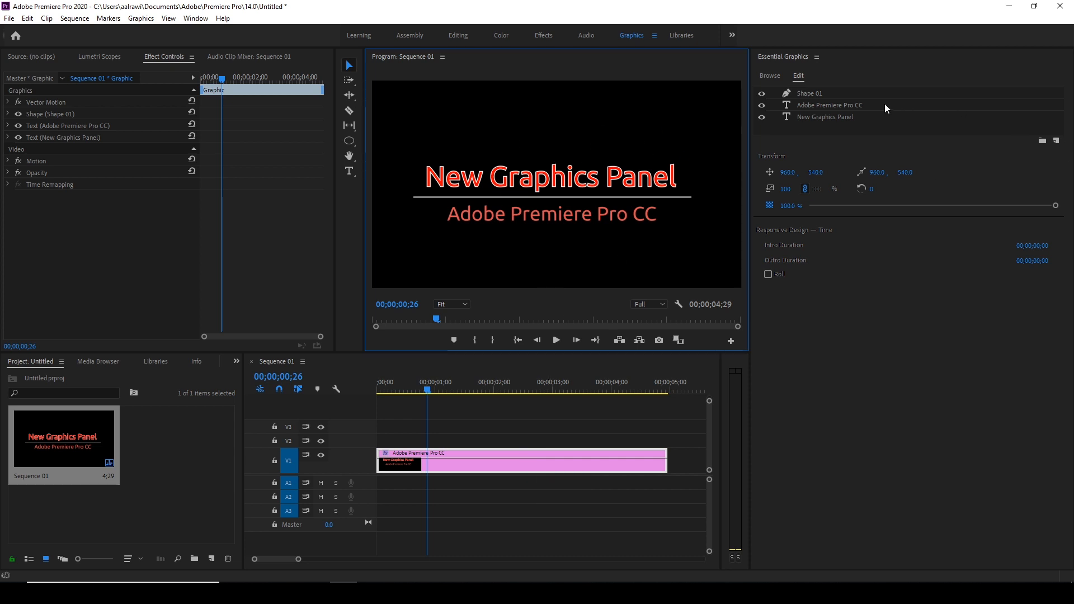
- Try stacking the "Adobe Premiere Pro CC" layer below the title layer and raising its text to vertical position 541, then undo it
click(825, 104)
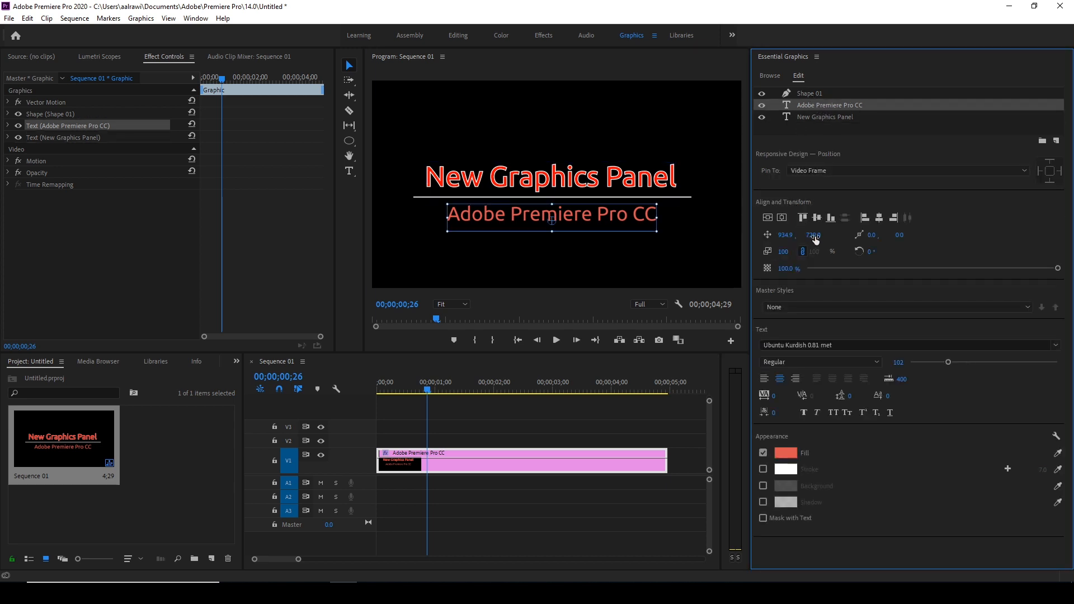
click(810, 117)
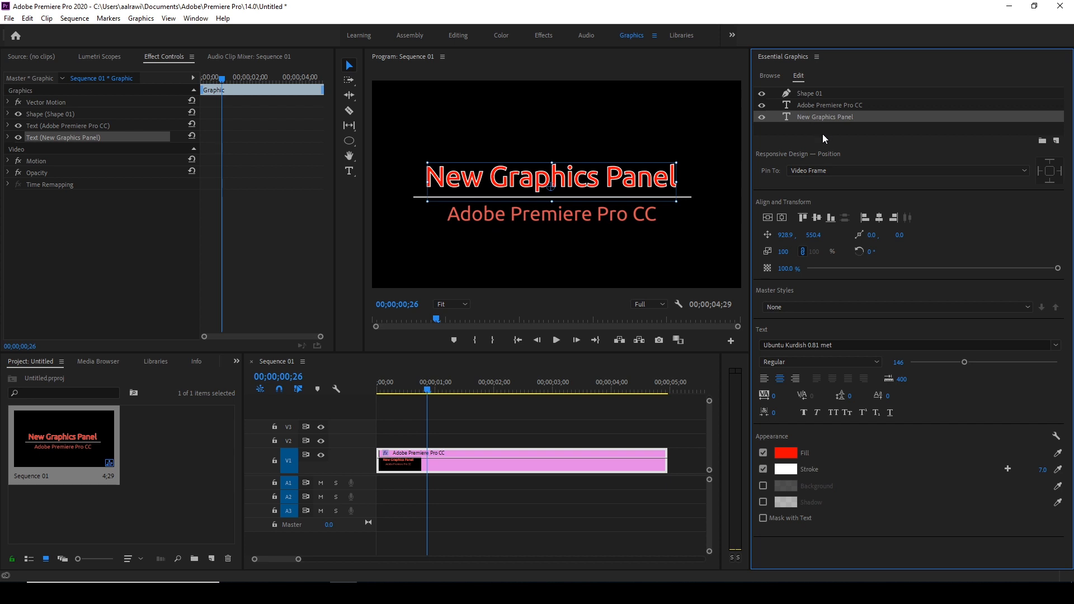
mouse_move(813, 235)
mouse_down()
mouse_move(803, 235)
mouse_move(918, 235)
mouse_move(810, 235)
mouse_up()
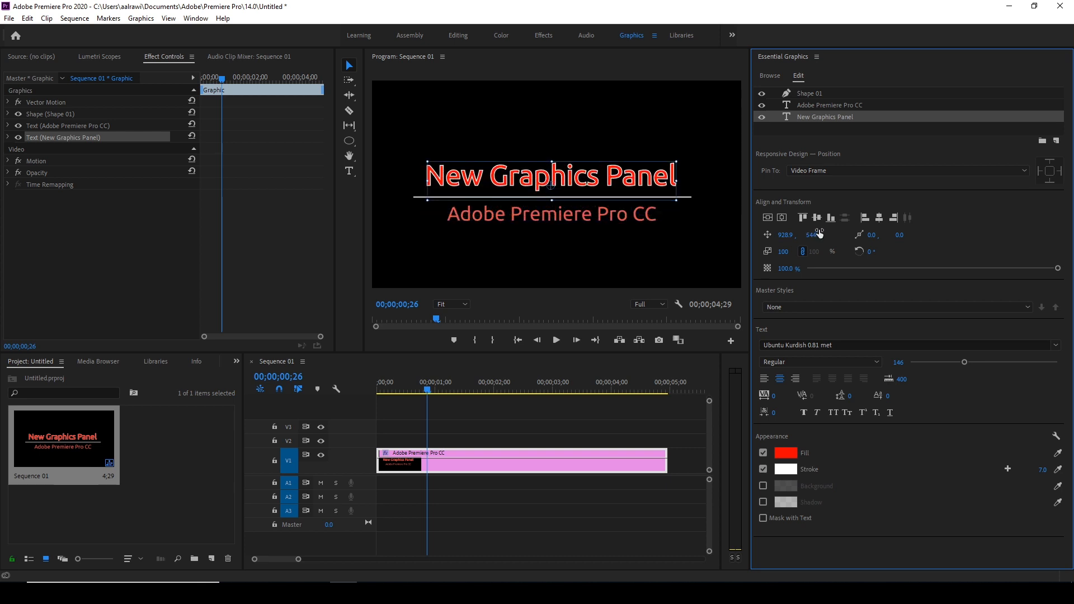
drag(824, 107, 788, 164)
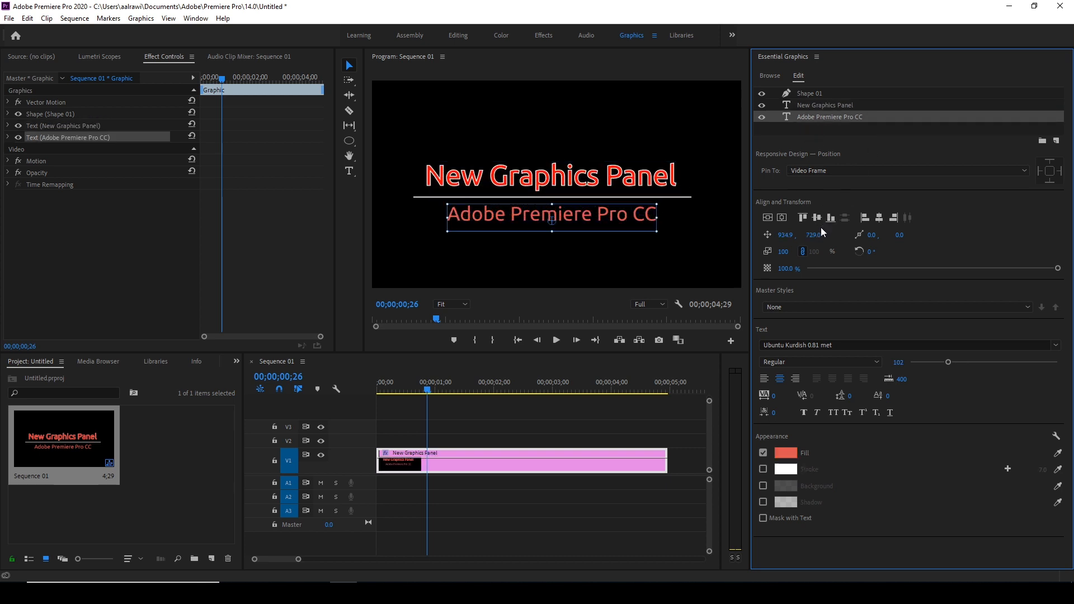
drag(813, 235, 708, 235)
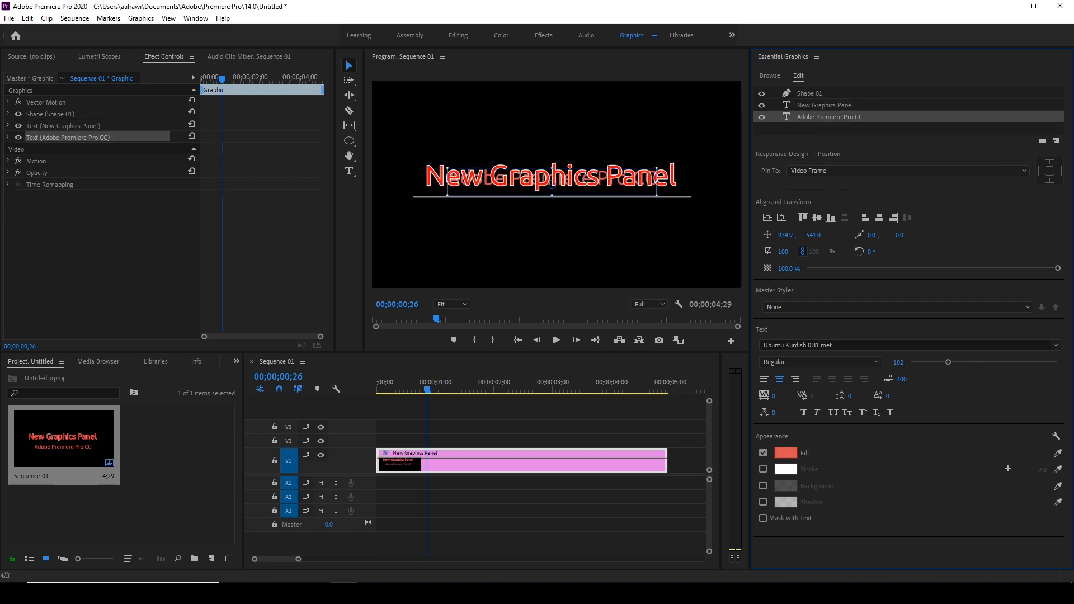
key(ctrl+z)
key(ctrl+z)
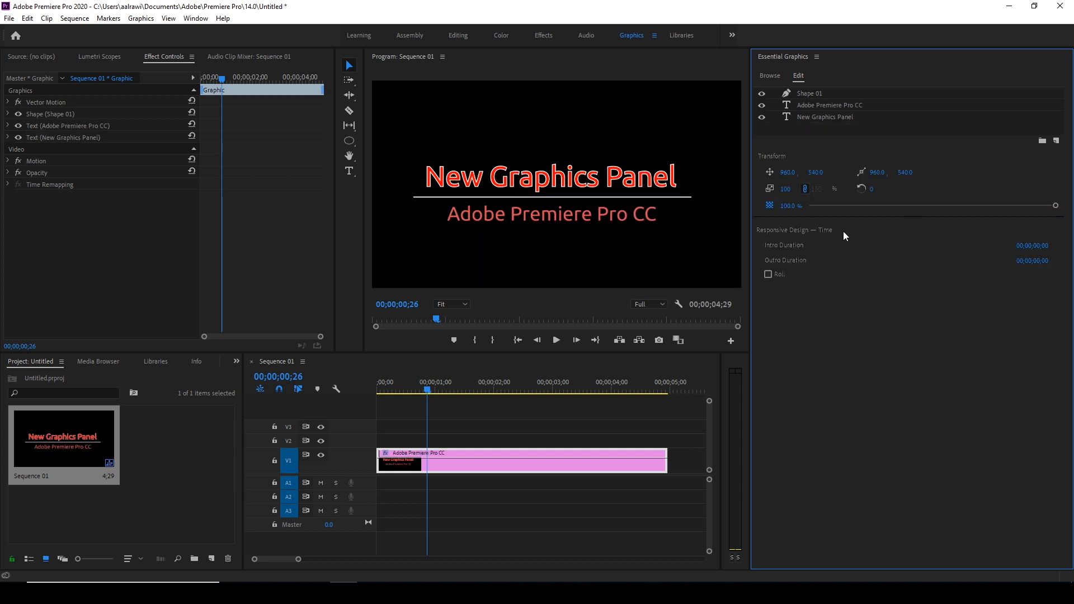
- Move the Shape 01 layer to the bottom of the layer stack and align all three layers on their horizontal centres
click(813, 96)
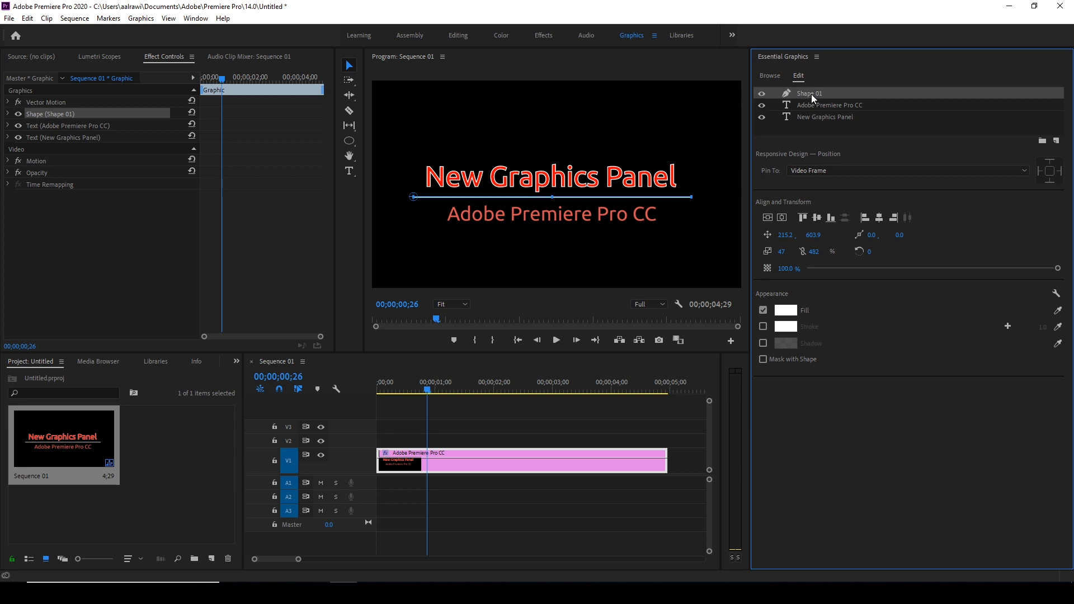
drag(812, 94, 812, 133)
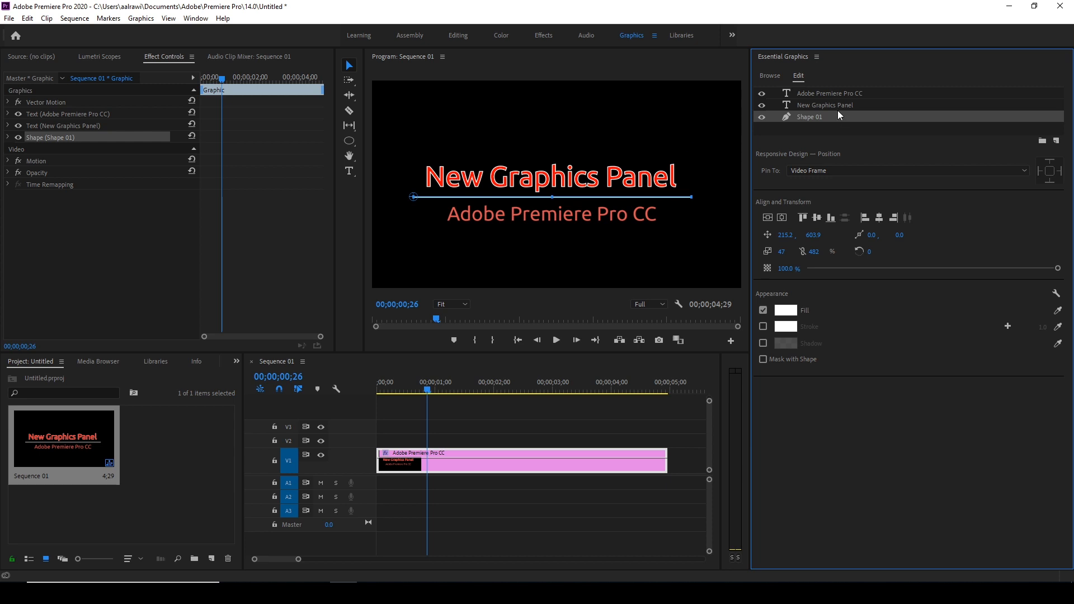
shift+click(819, 94)
click(881, 171)
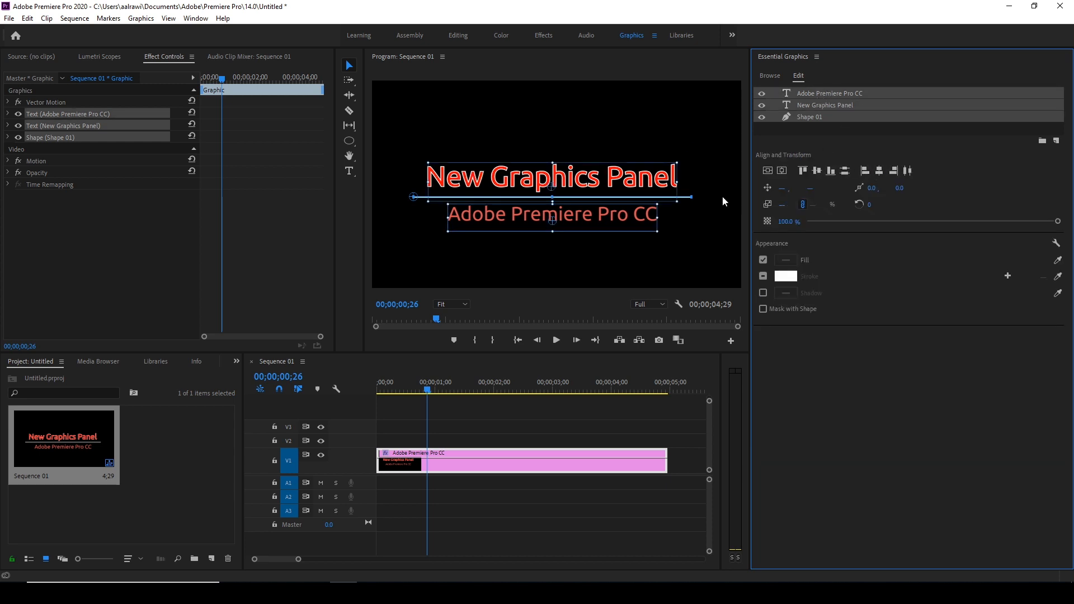
click(622, 133)
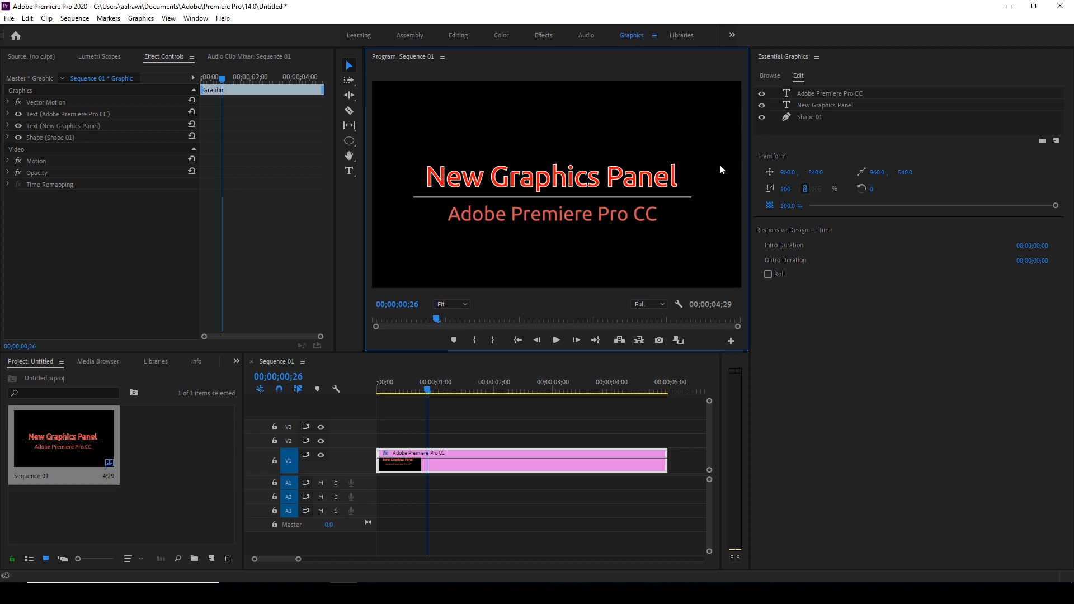
click(496, 458)
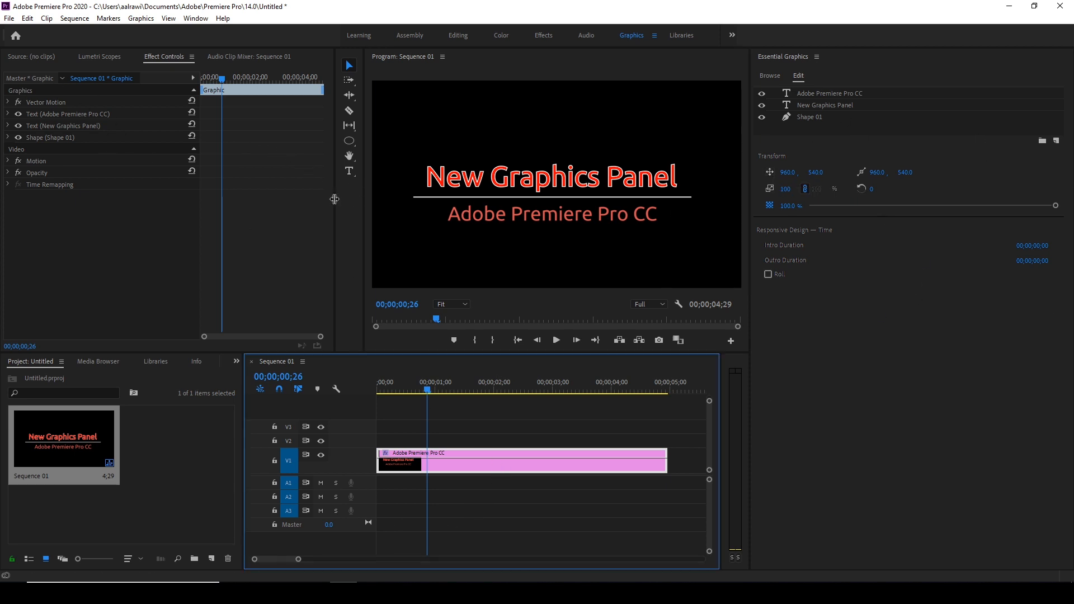
- Widen the Effect Controls panel and examine the clip's Motion settings and the "Adobe Premiere Pro CC" text's source, appearance and transform properties
drag(334, 199, 452, 200)
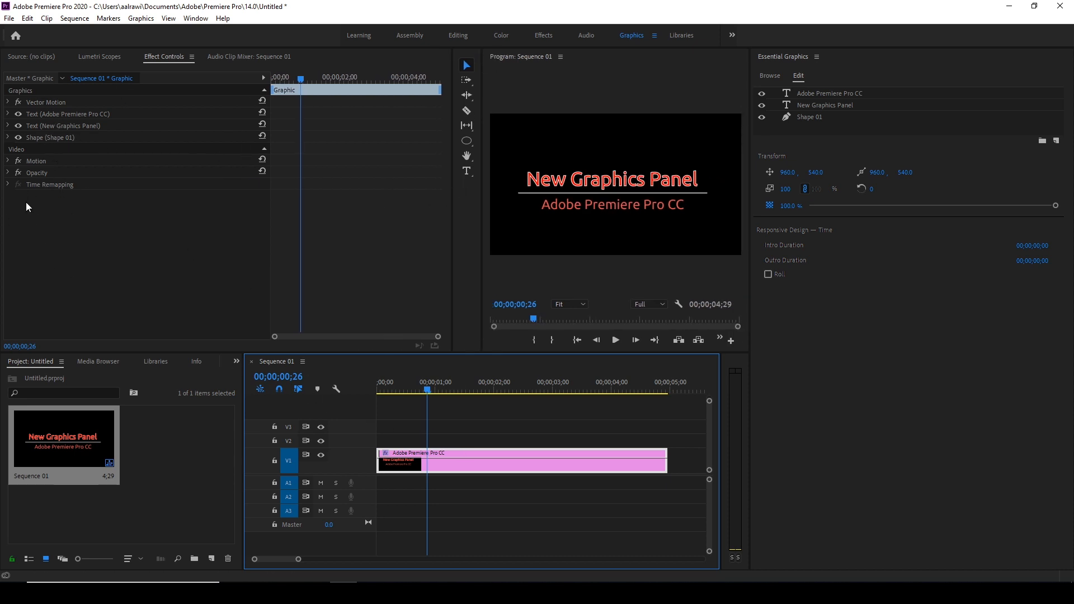
click(33, 170)
click(8, 161)
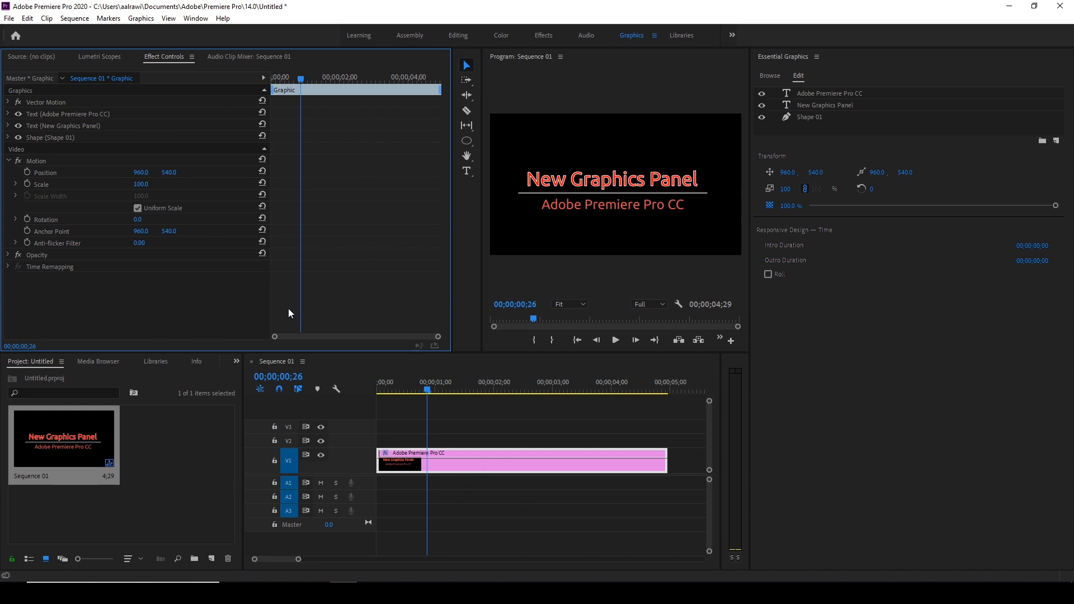
click(9, 162)
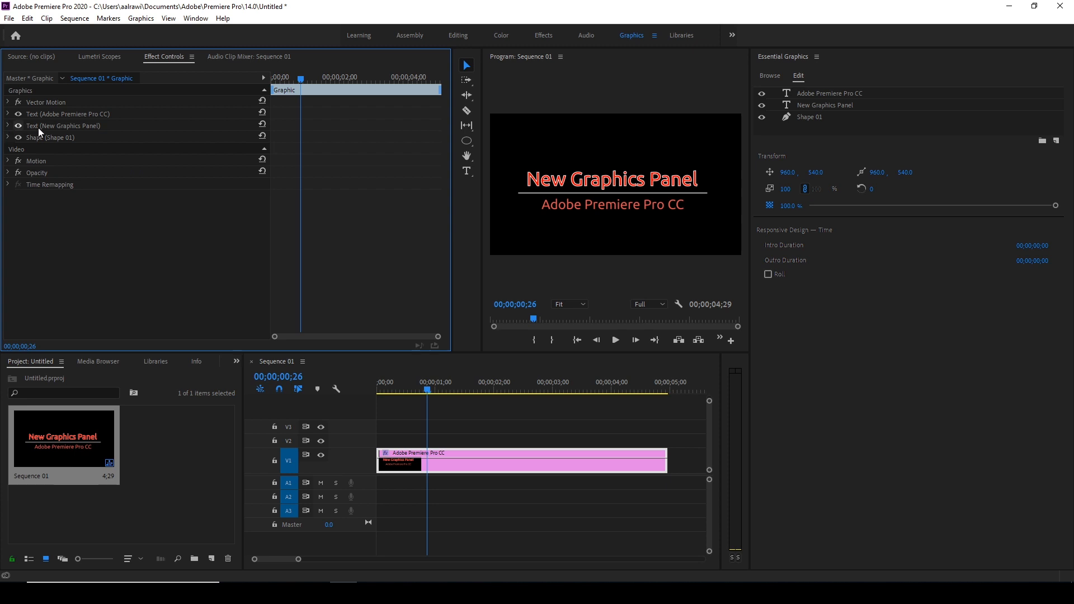
click(8, 115)
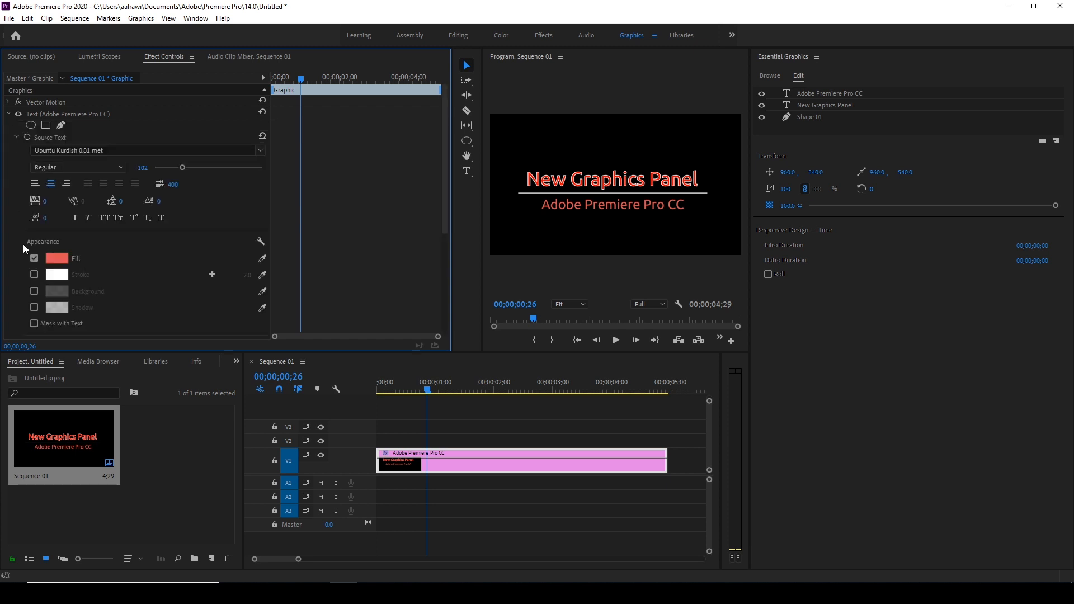
scroll(93, 189, down, 1)
scroll(93, 189, down, 2)
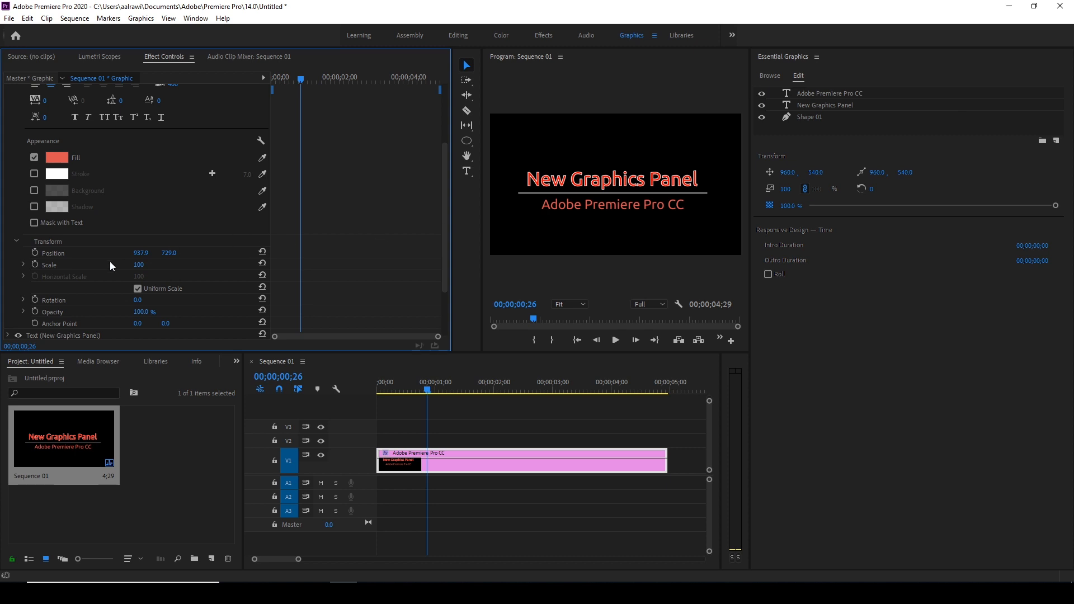
scroll(65, 249, down, 1)
scroll(68, 253, up, 4)
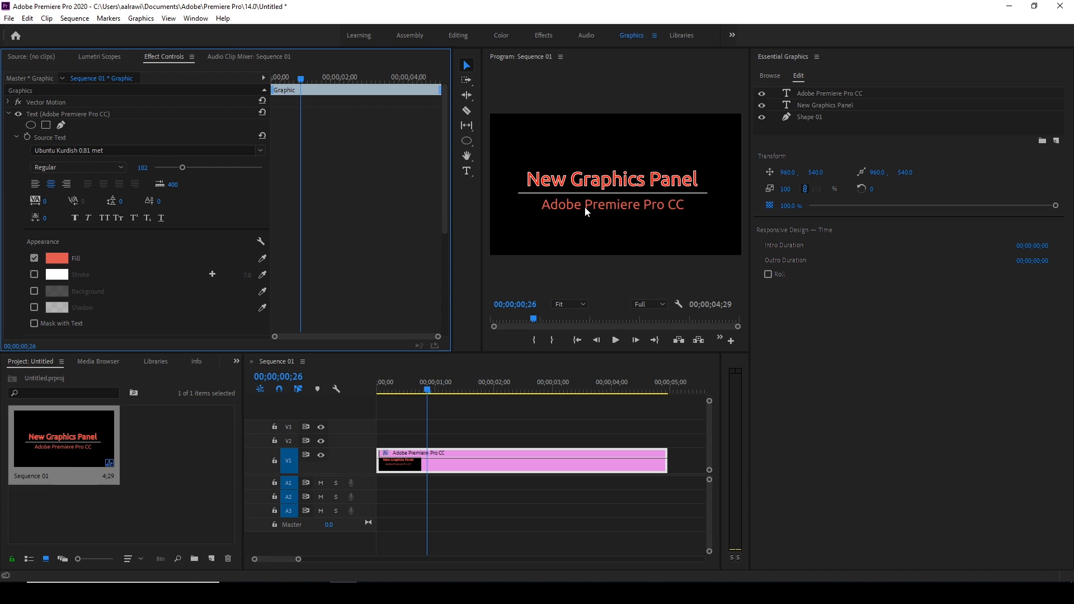
- Create a master text style named "myStyle" from the "New Graphics Panel" title, and check the list of master styles
click(605, 180)
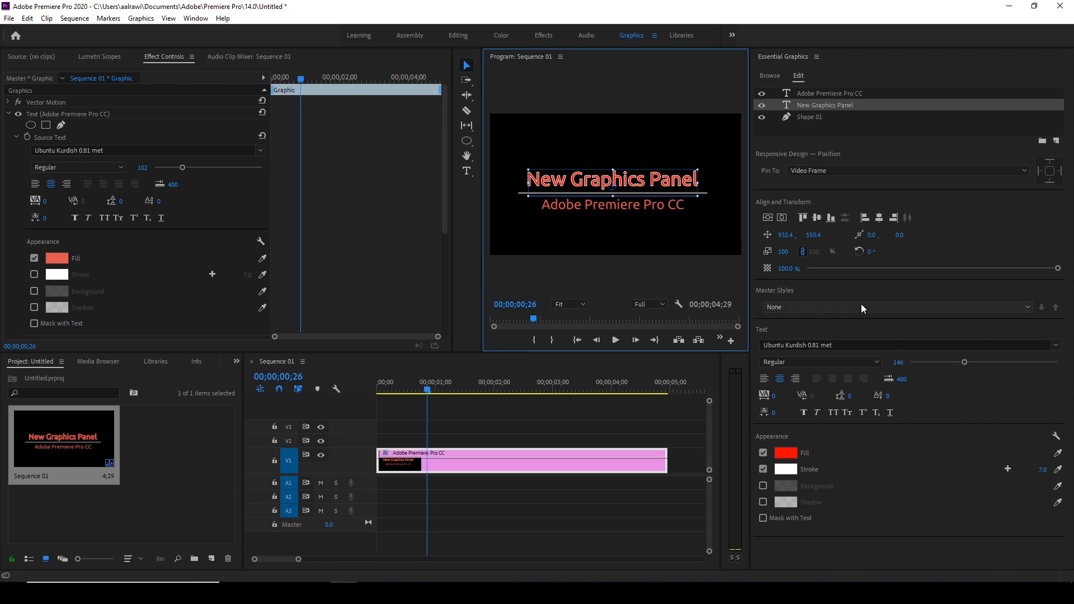
click(1001, 306)
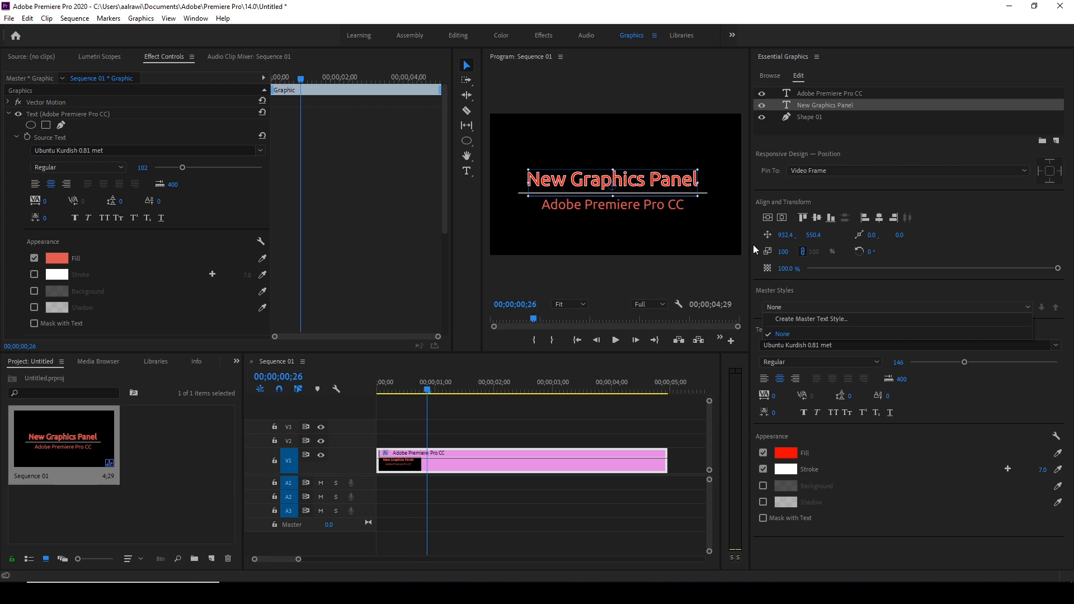
click(809, 320)
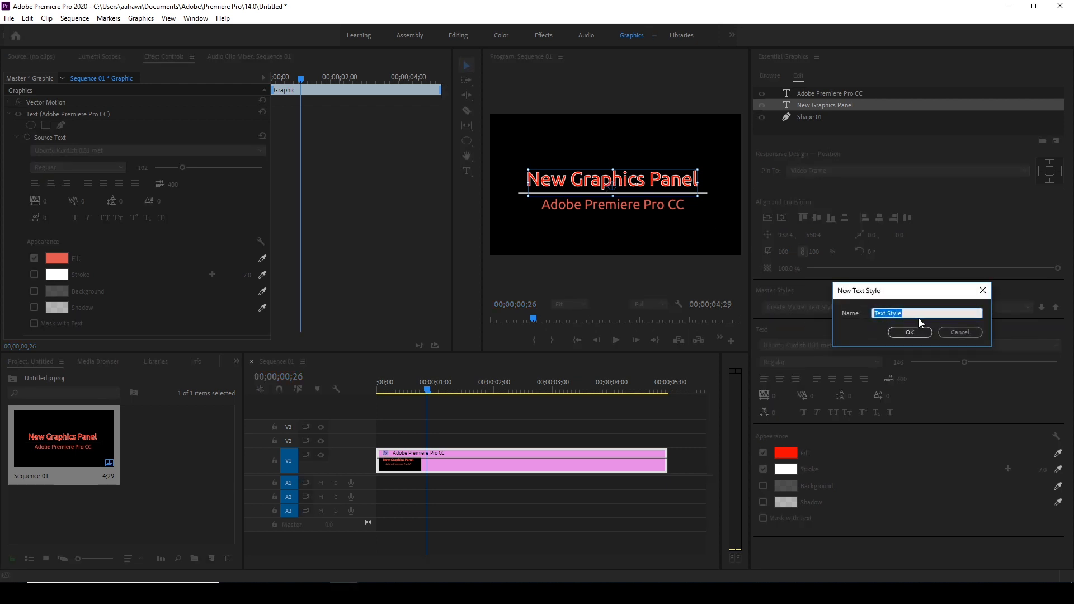
text(myStyle)
key(Return)
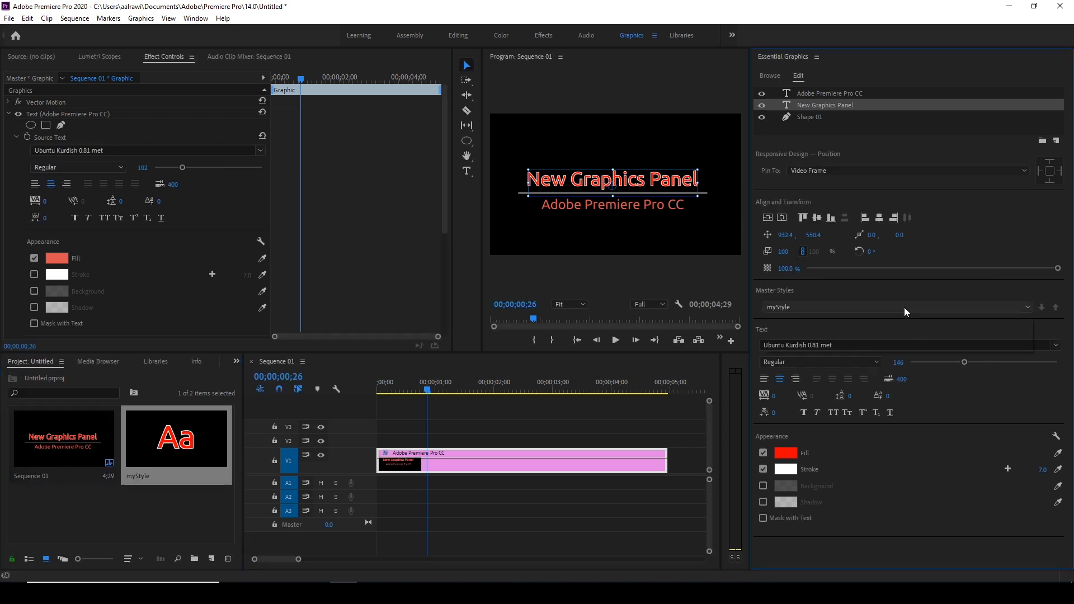
click(904, 307)
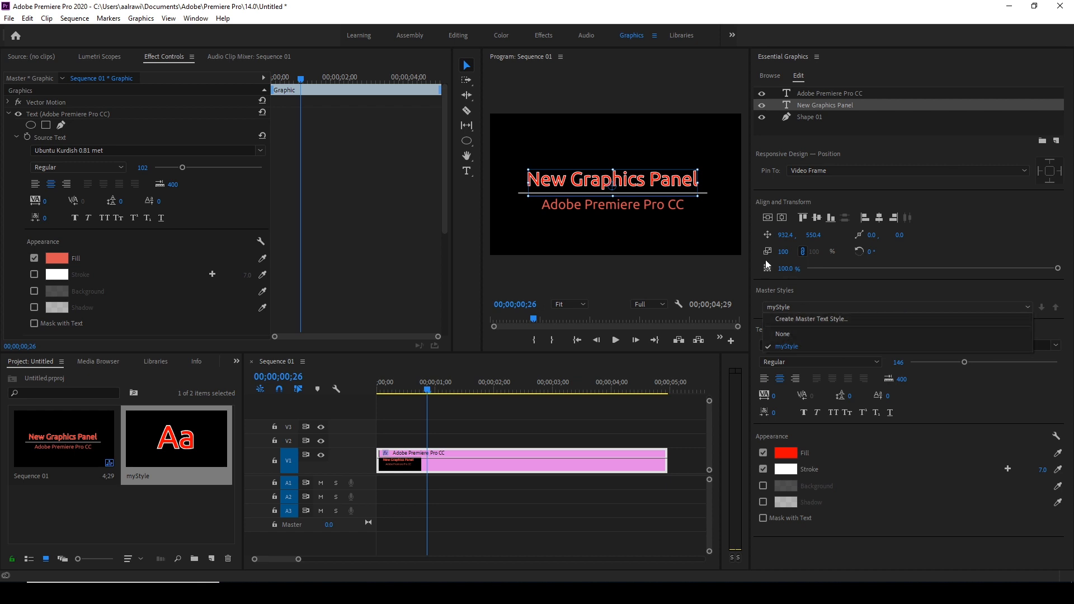
key(Escape)
- Try applying the myStyle master style to the "Adobe Premiere Pro CC" text, then undo it
click(613, 205)
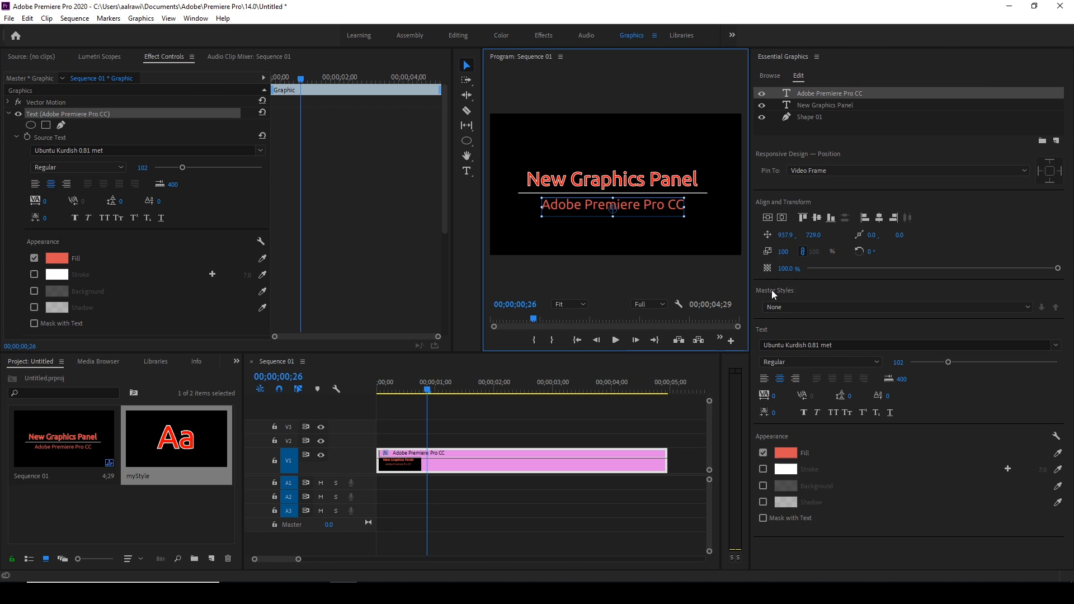
click(801, 306)
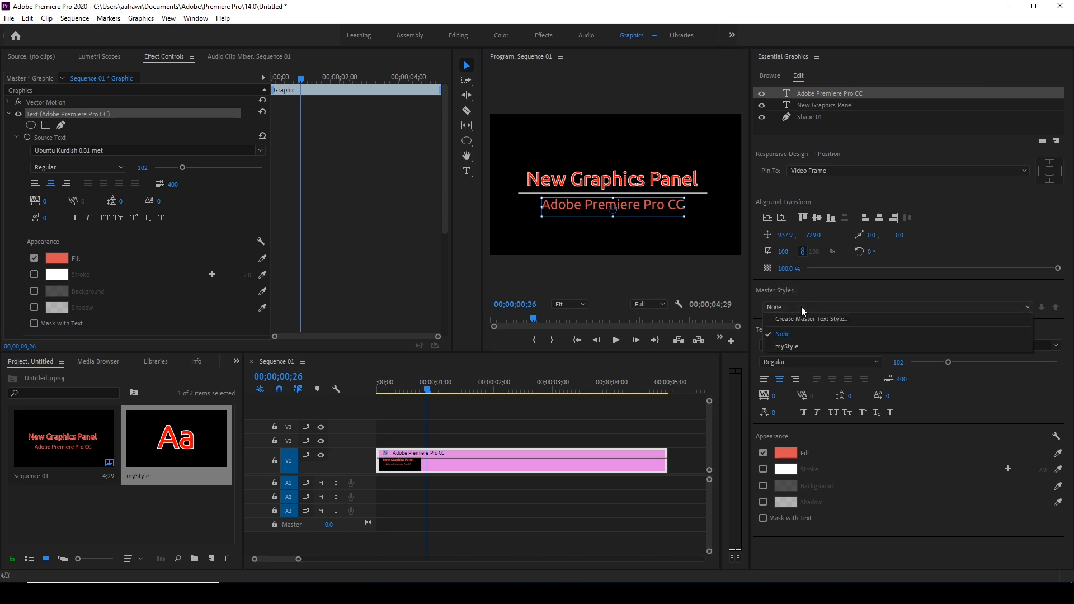
click(793, 343)
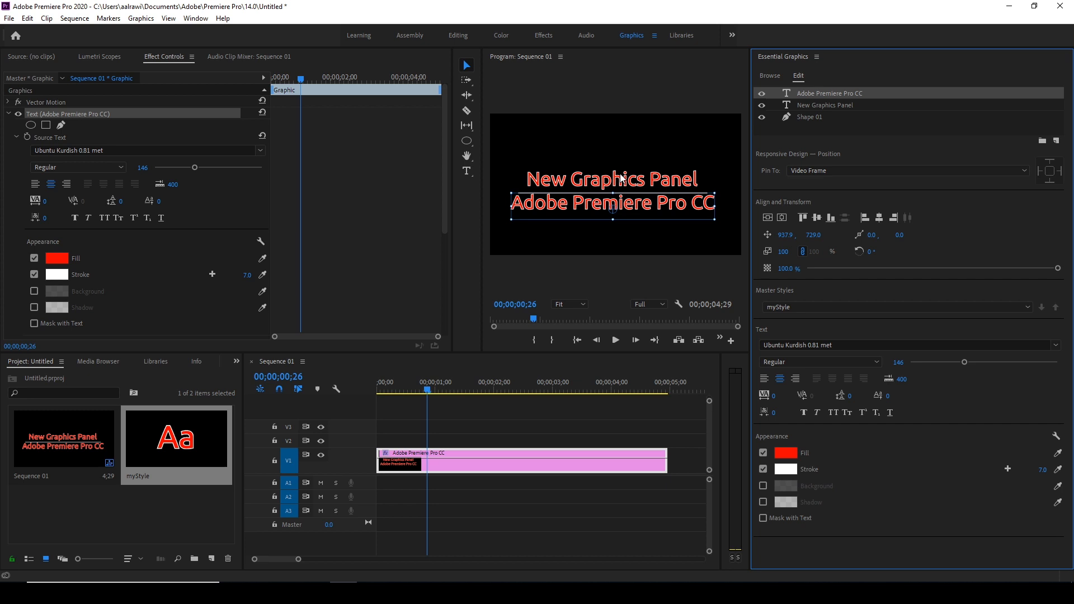
key(ctrl+z)
key(ctrl+z)
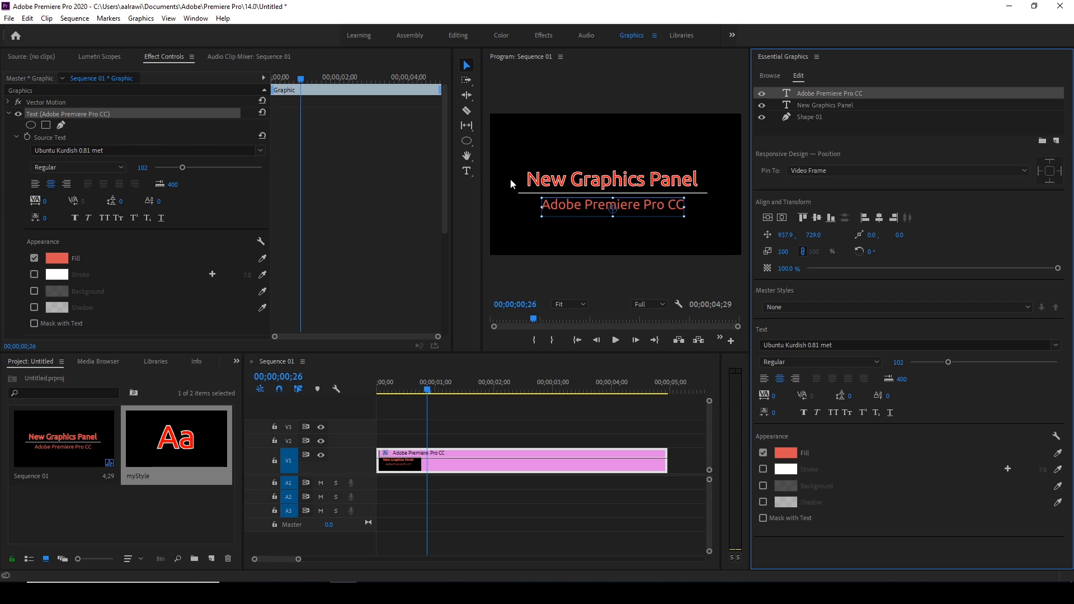
- Enlarge the program preview and add a Position keyframe for the "Adobe Premiere Pro CC" text at 00;00;02;00
drag(751, 218, 883, 217)
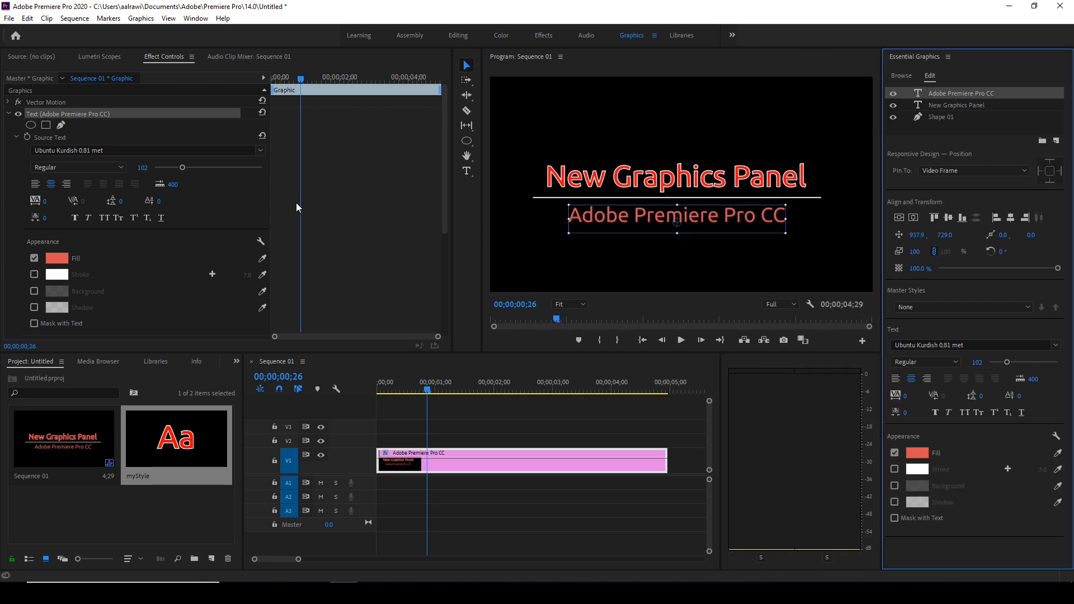
drag(454, 210, 467, 208)
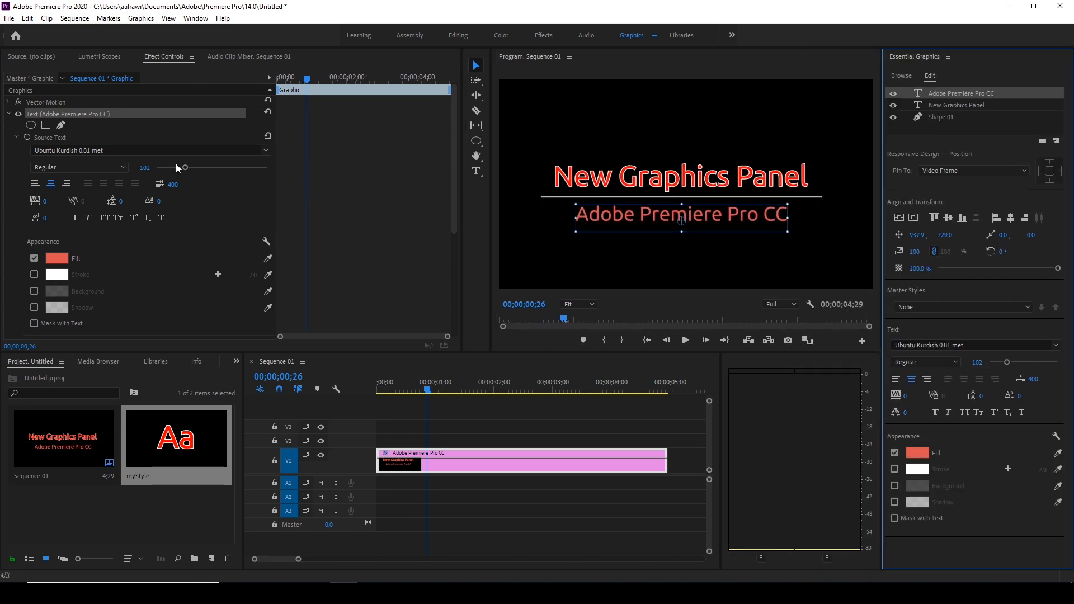
scroll(84, 210, down, 3)
scroll(83, 211, down, 3)
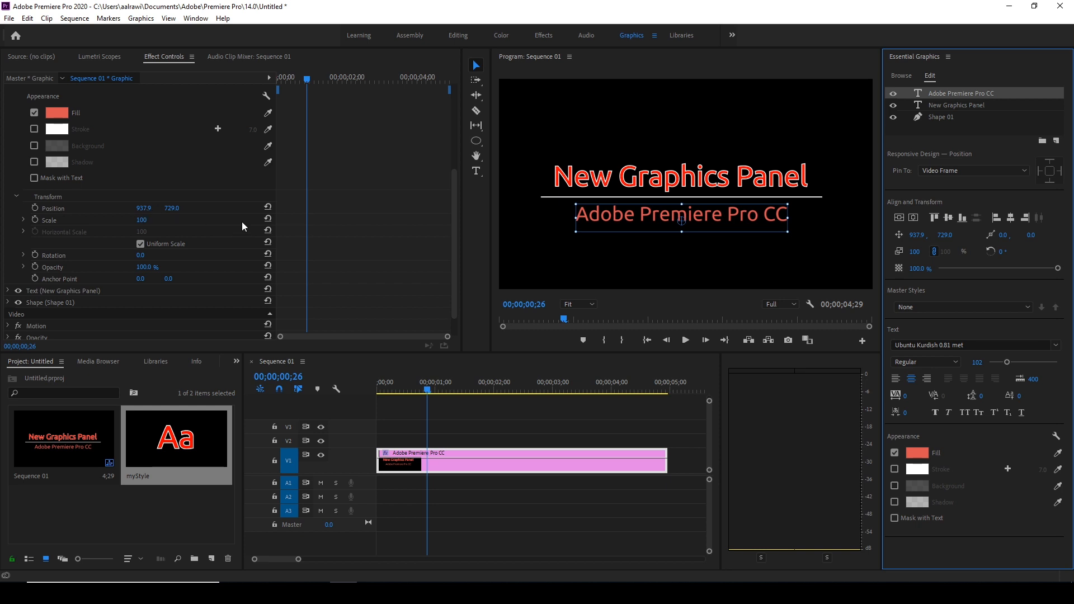
drag(304, 81, 208, 89)
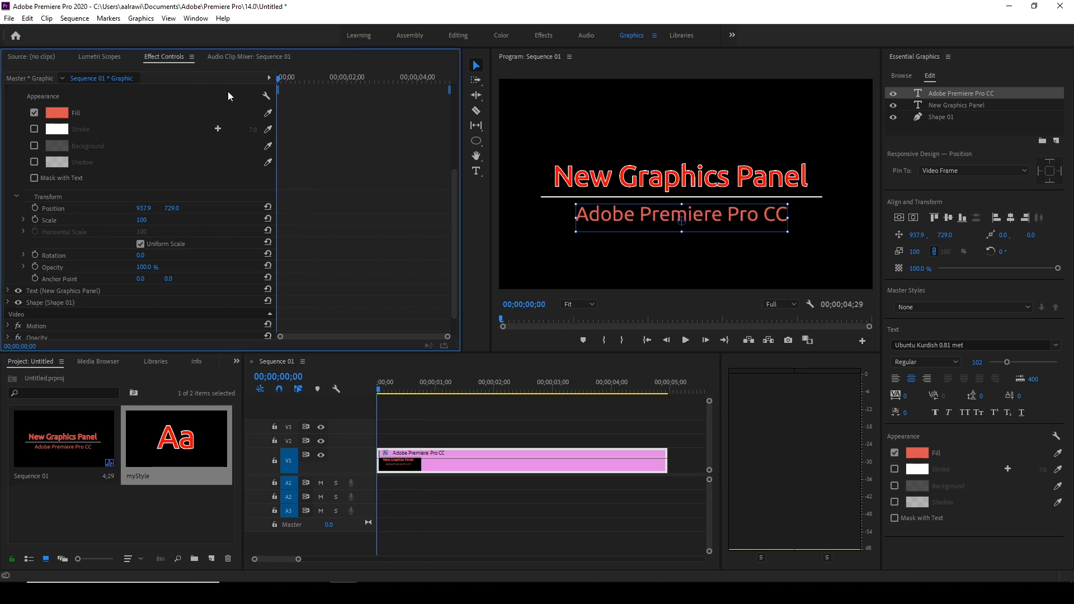
click(289, 375)
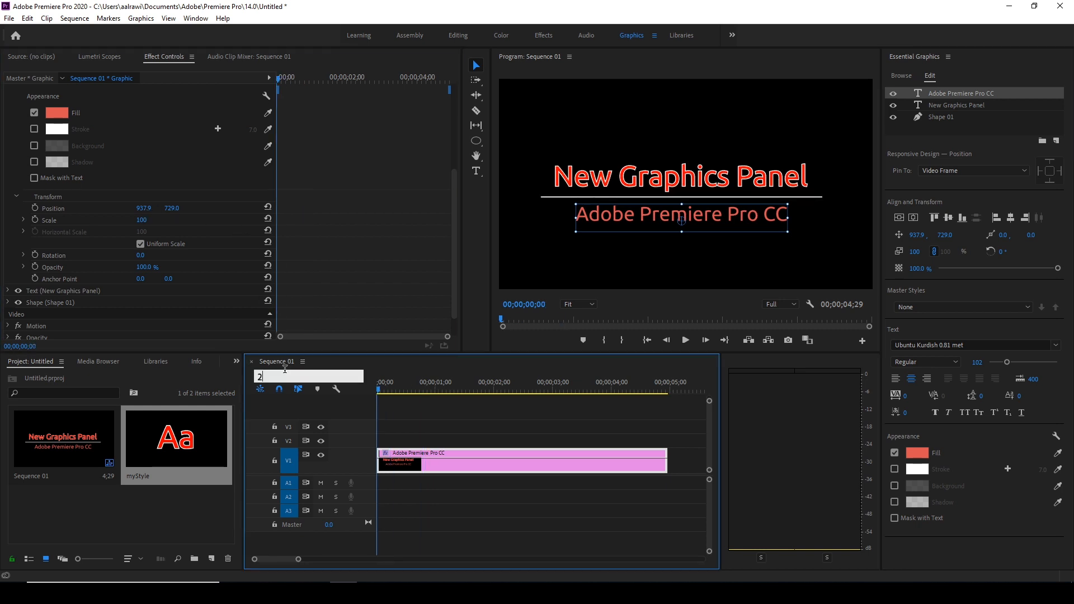
text(200)
key(Return)
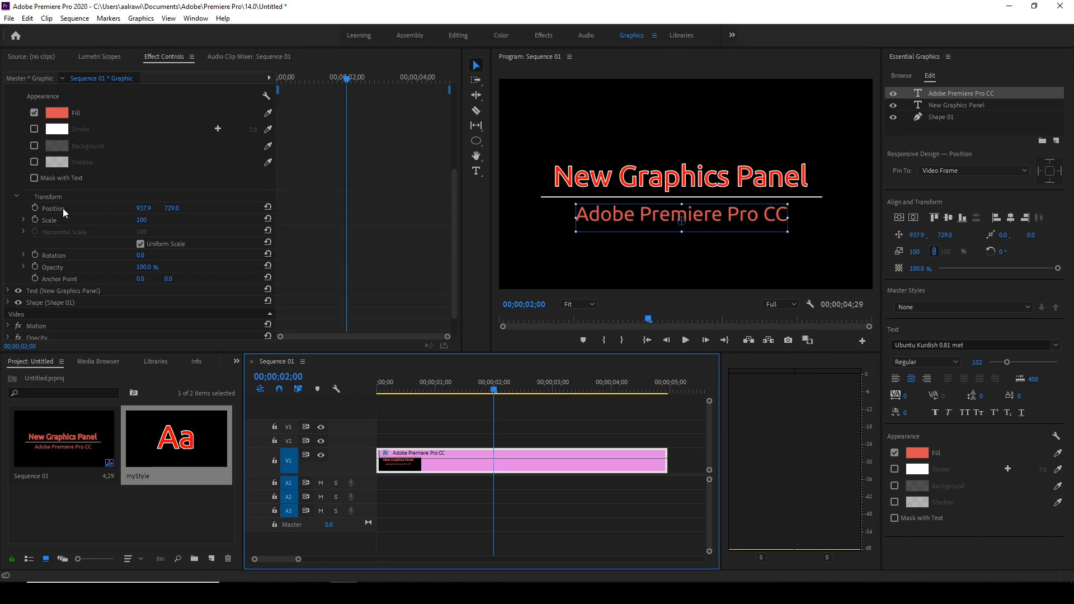
click(33, 210)
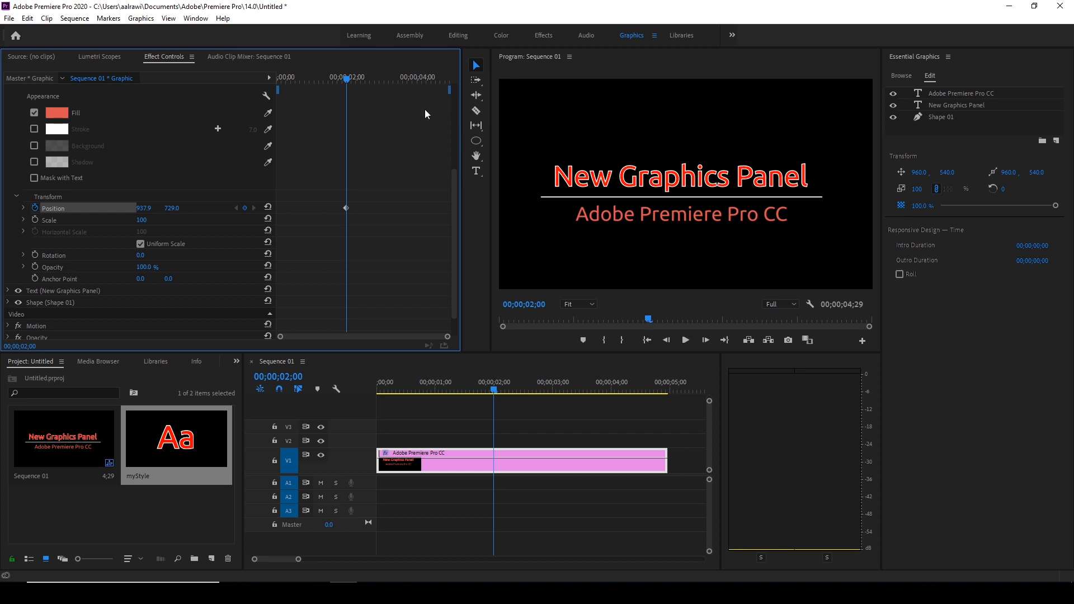
- Keyframe the "Adobe Premiere Pro CC" text's horizontal position at -556.1 at 00;00;00;00 and scrub through the movement
drag(347, 79, 254, 80)
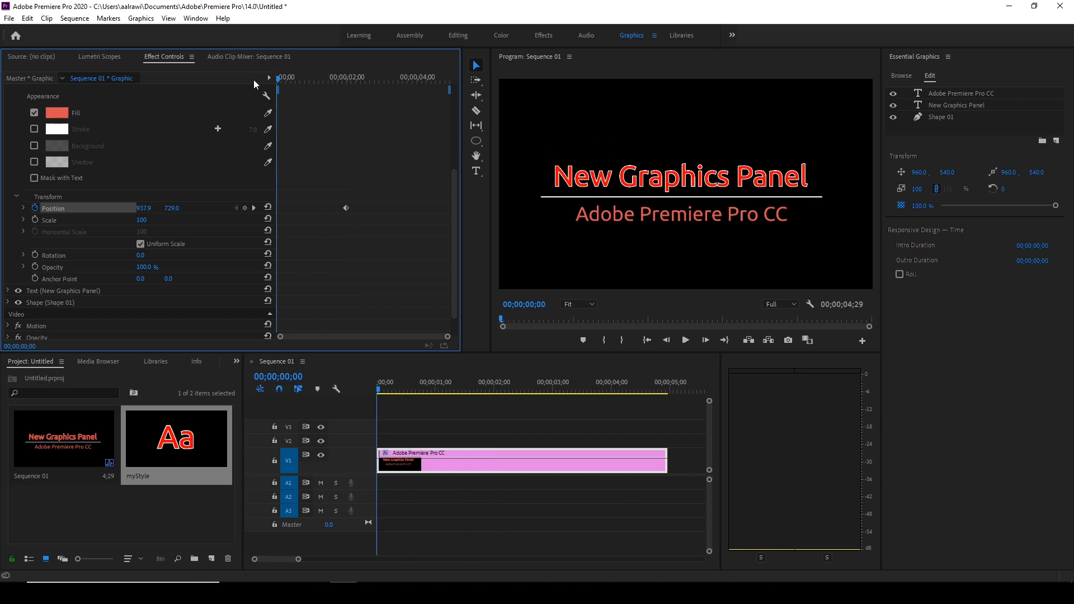
drag(149, 208, 7, 208)
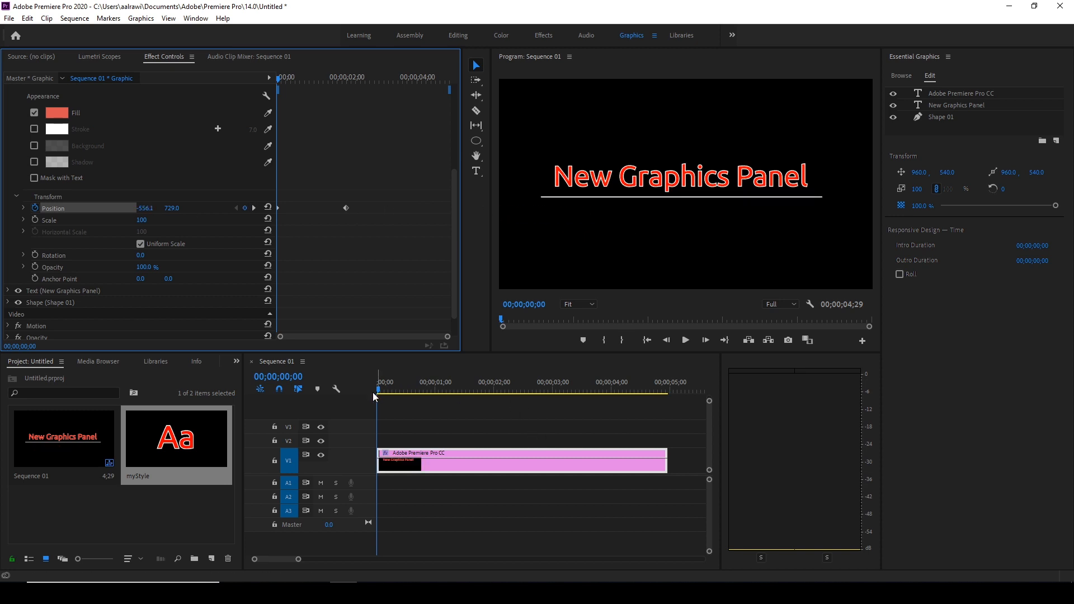
drag(377, 390, 439, 390)
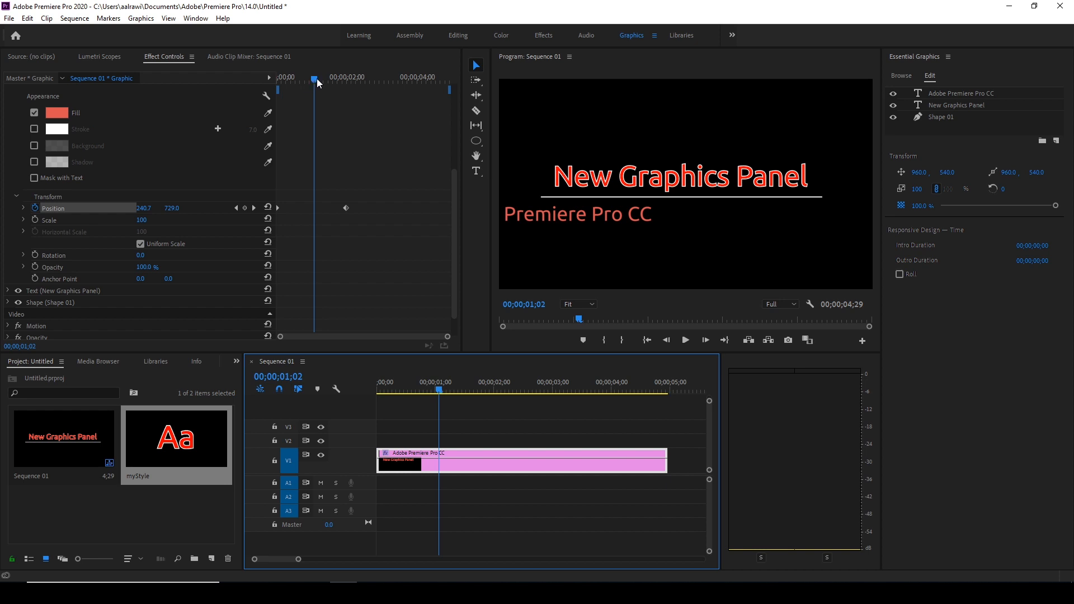
- Add a Position keyframe in the "New Graphics Panel" text's Transform properties at 00;00;02;00
drag(317, 78, 347, 79)
scroll(49, 163, up, 3)
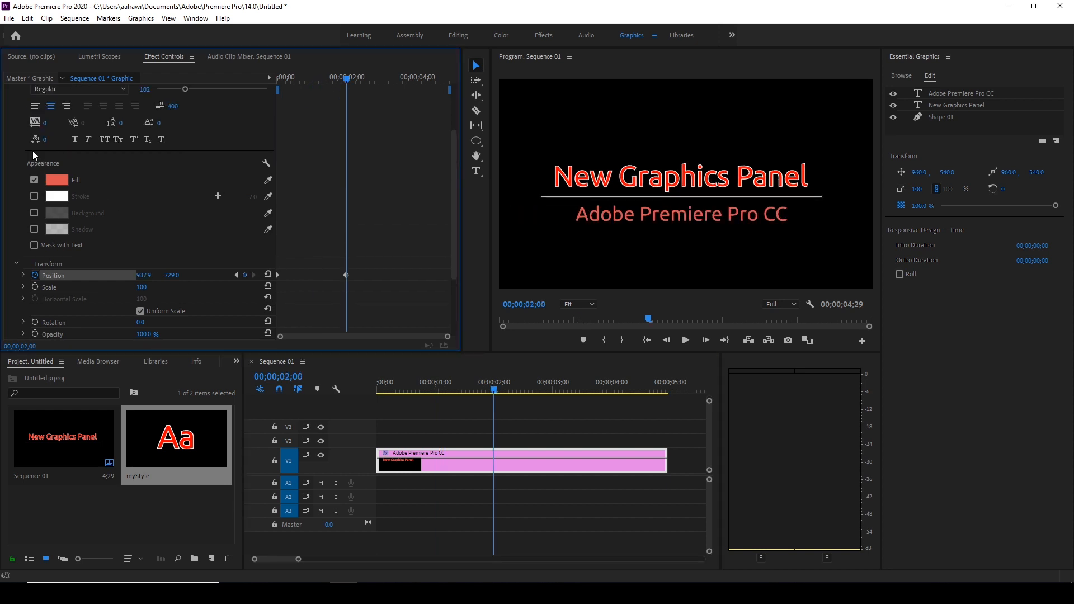
scroll(32, 150, up, 5)
click(8, 114)
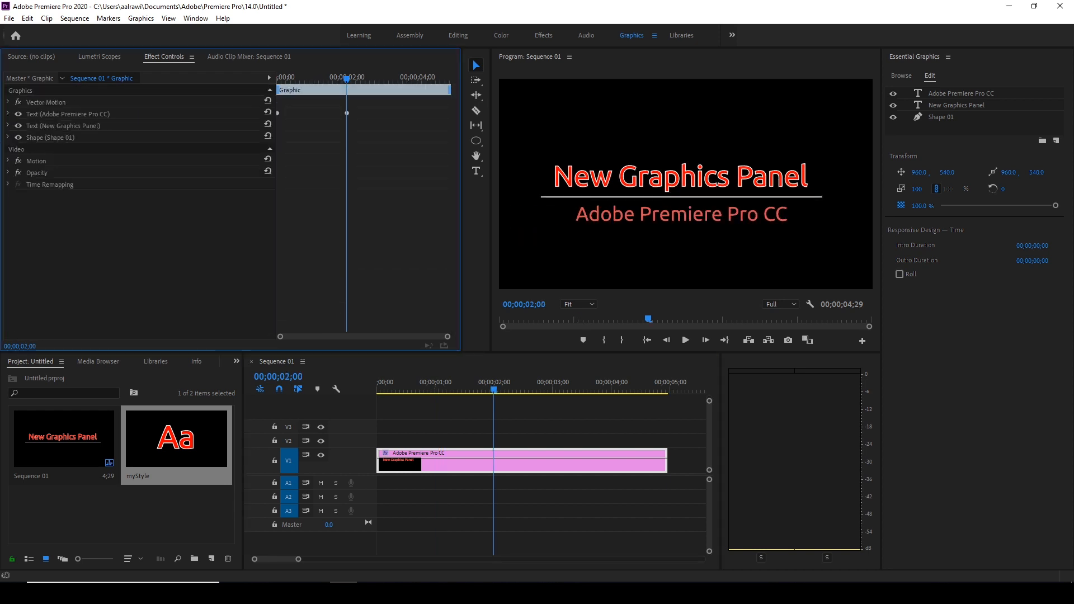
click(65, 125)
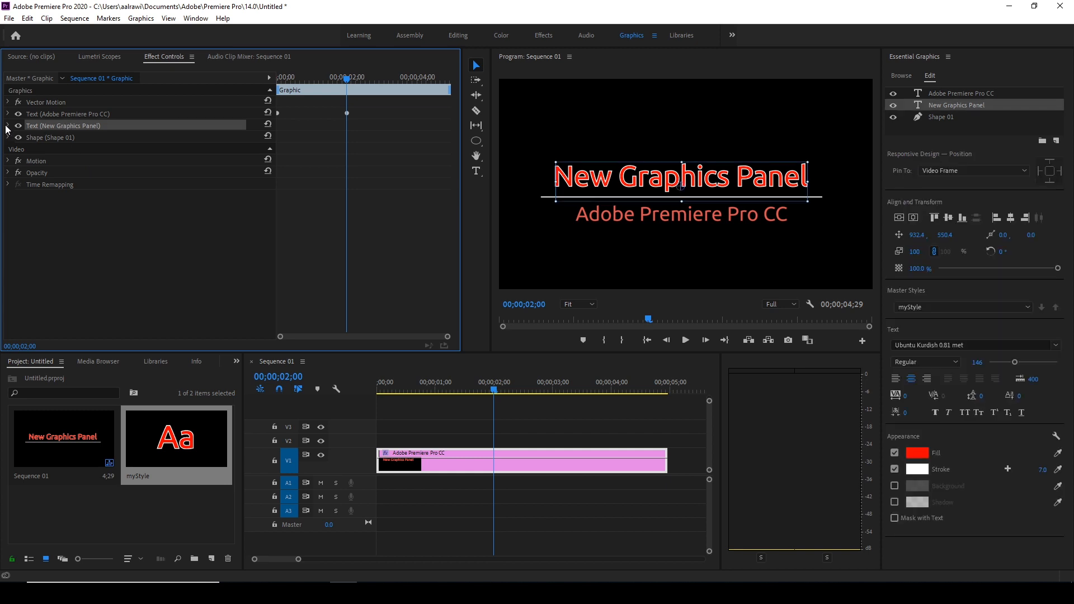
click(8, 126)
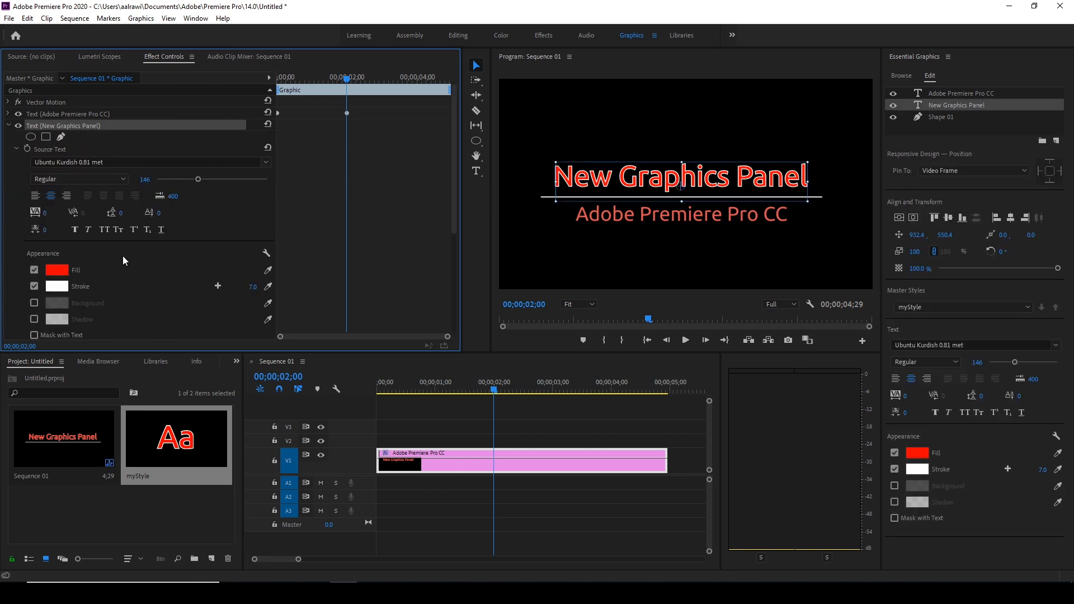
scroll(123, 256, down, 3)
scroll(123, 253, down, 2)
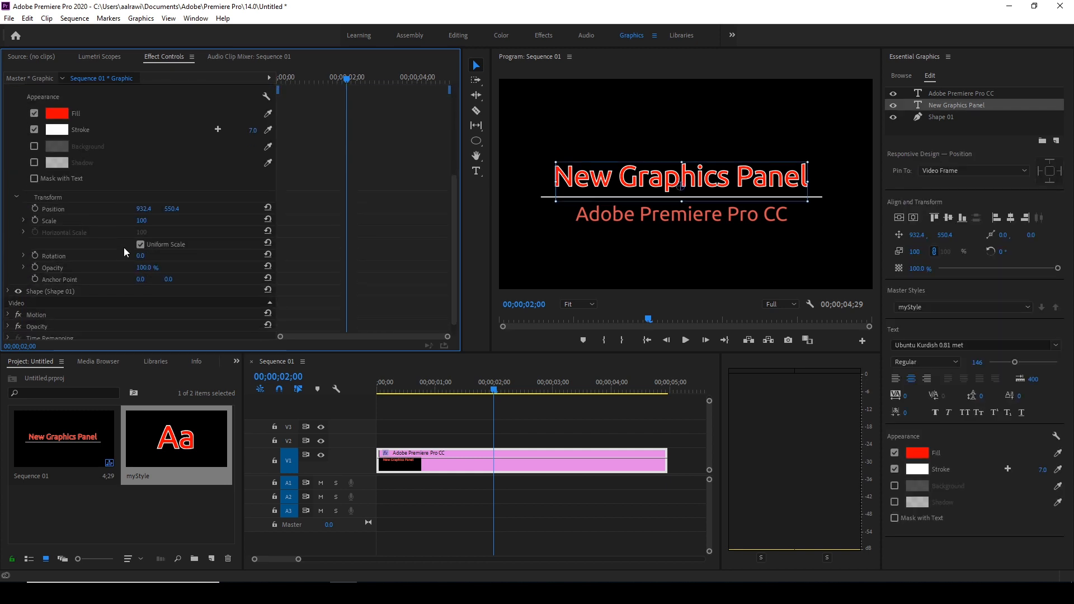
click(35, 208)
- Keyframe the "New Graphics Panel" text's horizontal position at 2593.4 at 00;00;00;00, play back the animation and return to the start
drag(350, 82, 210, 92)
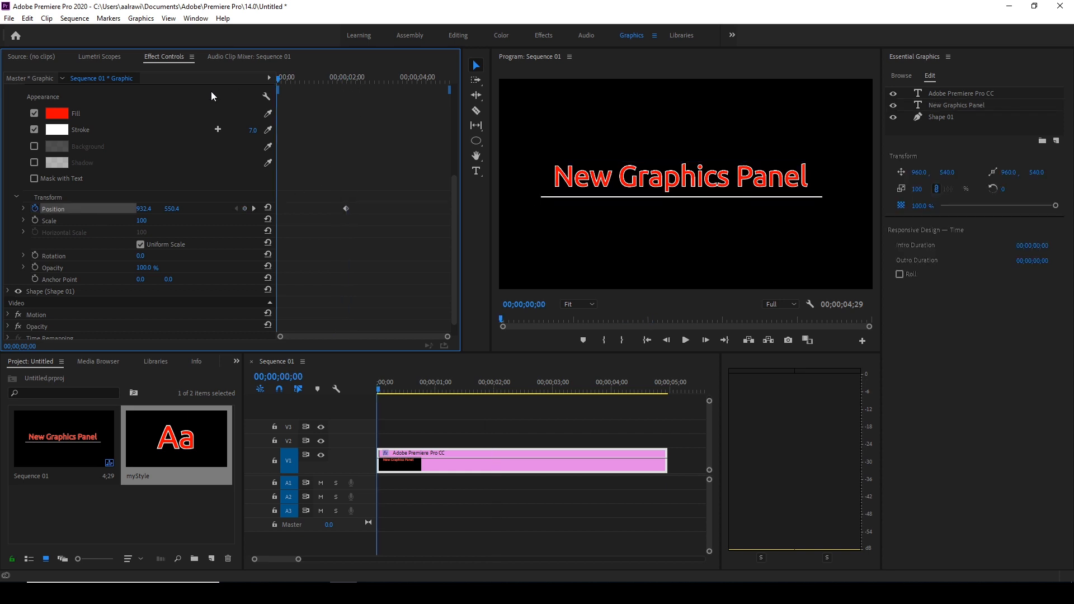
drag(144, 208, 1036, 208)
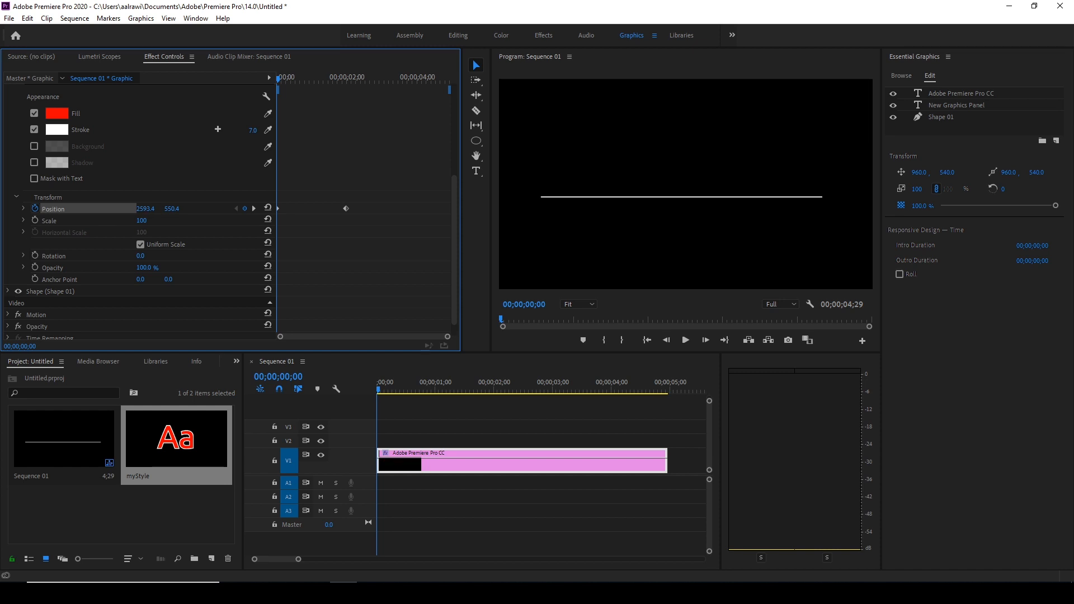
click(685, 340)
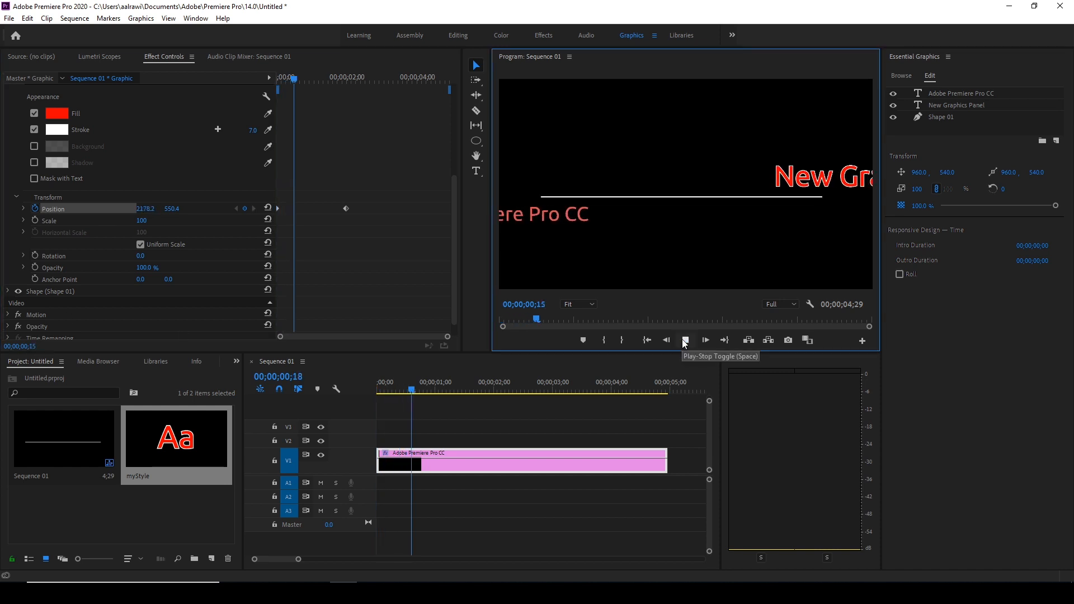
click(685, 341)
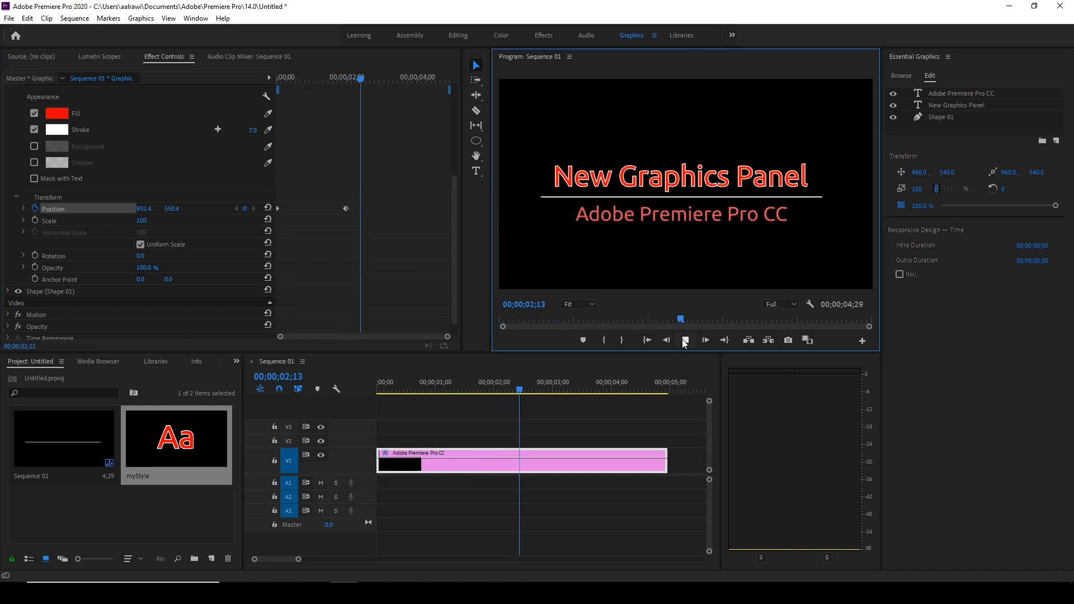
drag(599, 320, 418, 324)
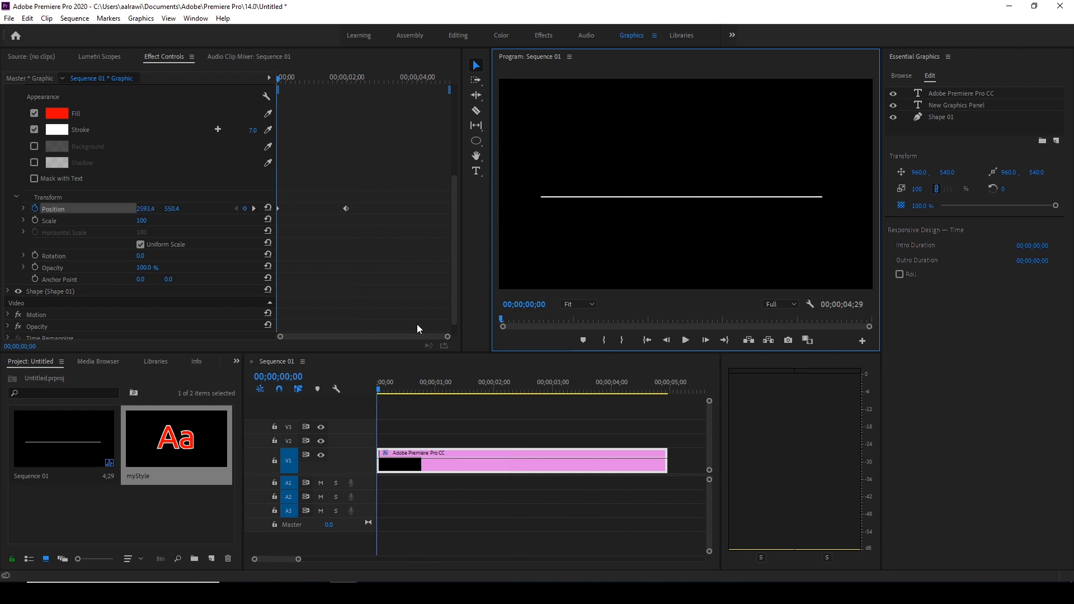
- Add an Opacity keyframe in the divider line's Transform properties at 00;00;01;00
drag(279, 82, 312, 81)
click(288, 378)
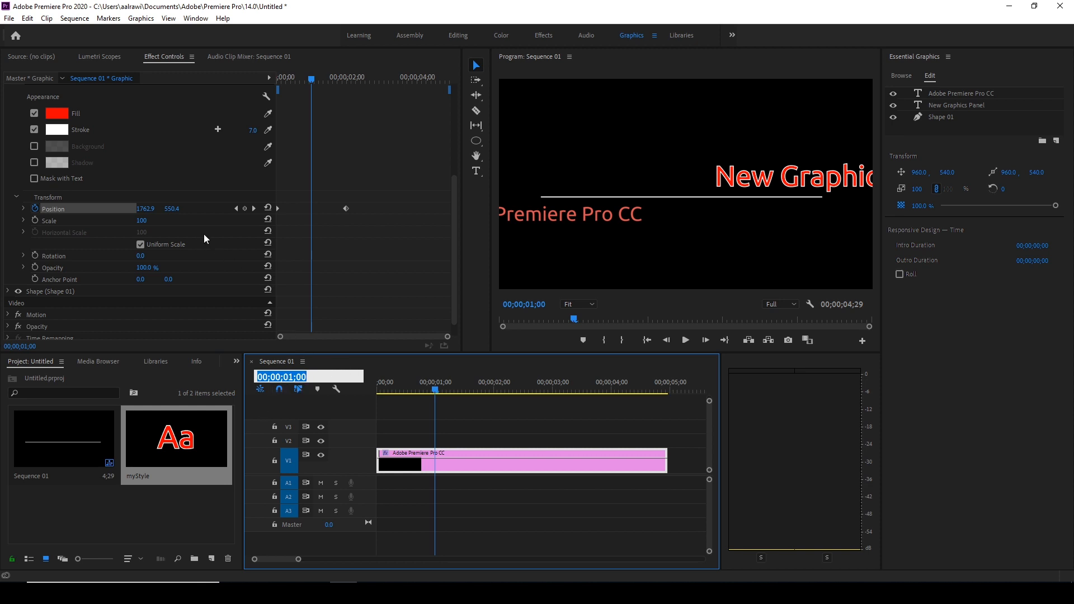
scroll(53, 139, up, 4)
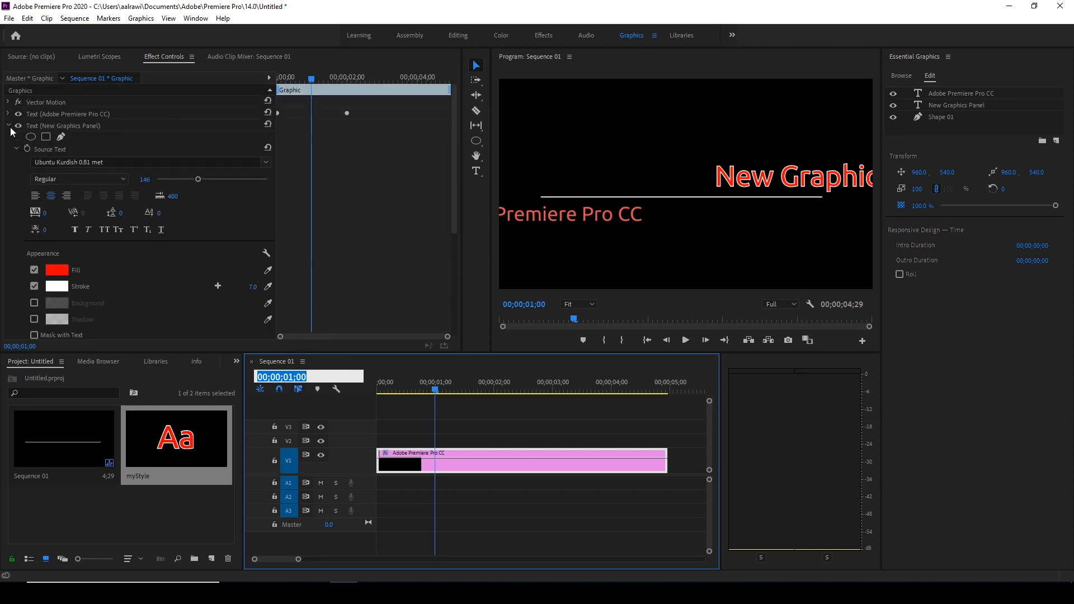
click(11, 134)
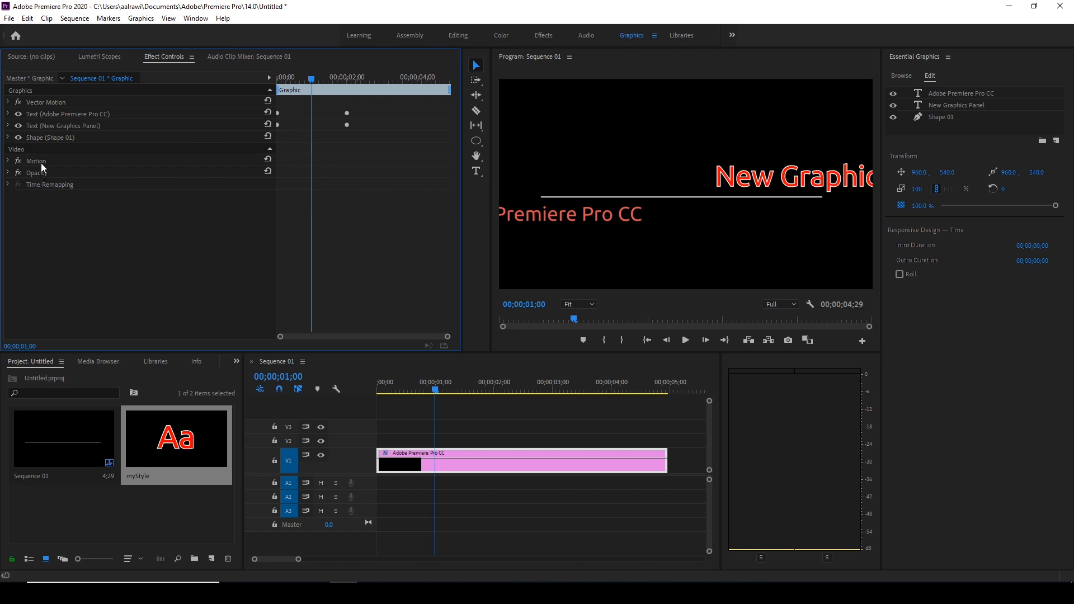
click(8, 138)
scroll(41, 206, down, 2)
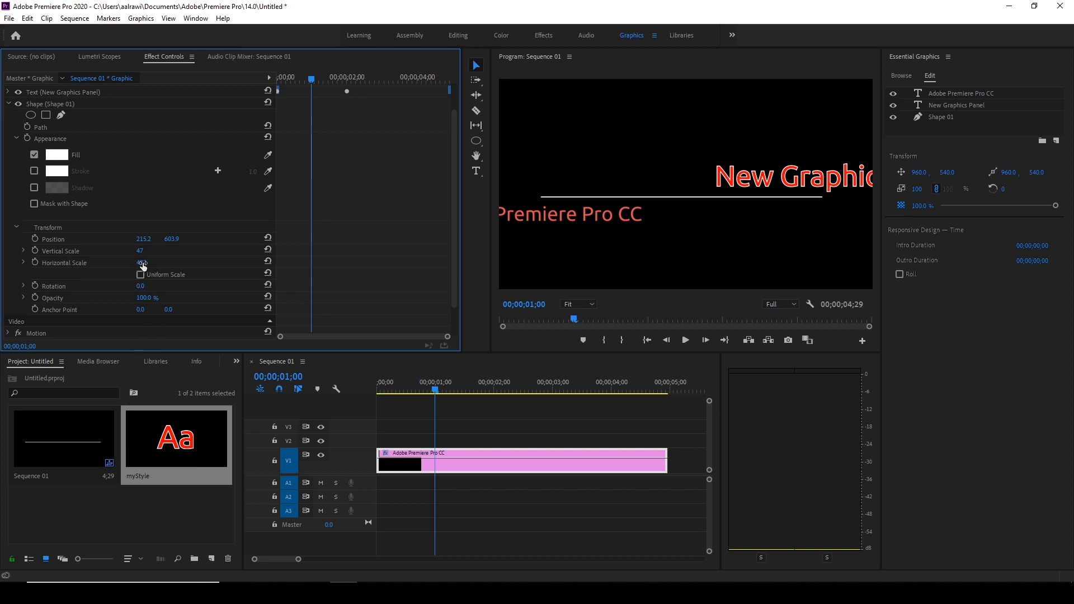
mouse_move(144, 267)
mouse_down()
mouse_move(180, 267)
mouse_move(152, 267)
mouse_up()
scroll(48, 259, down, 1)
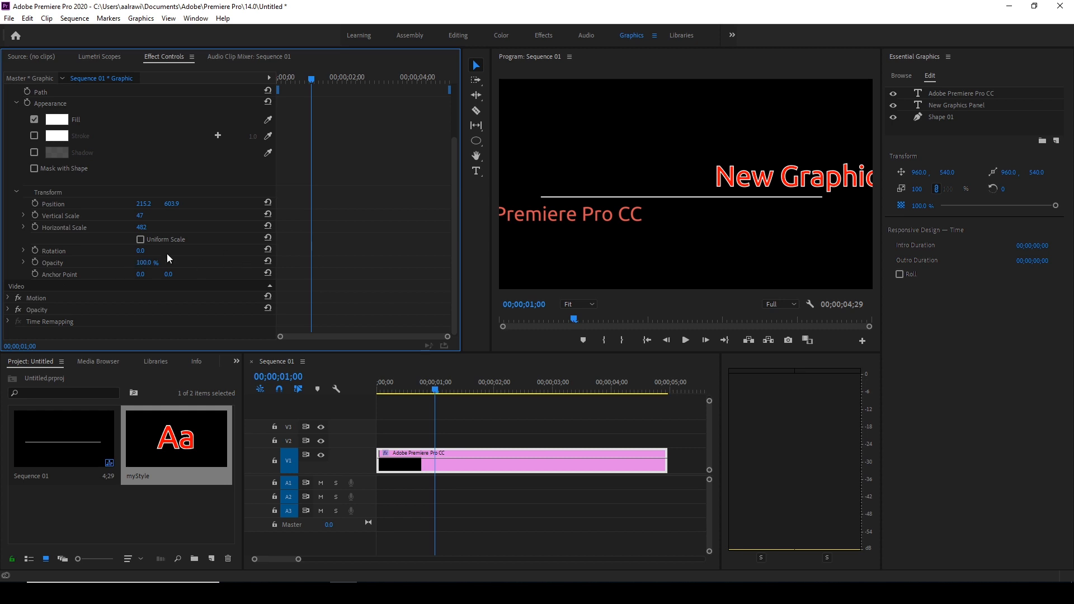
click(36, 263)
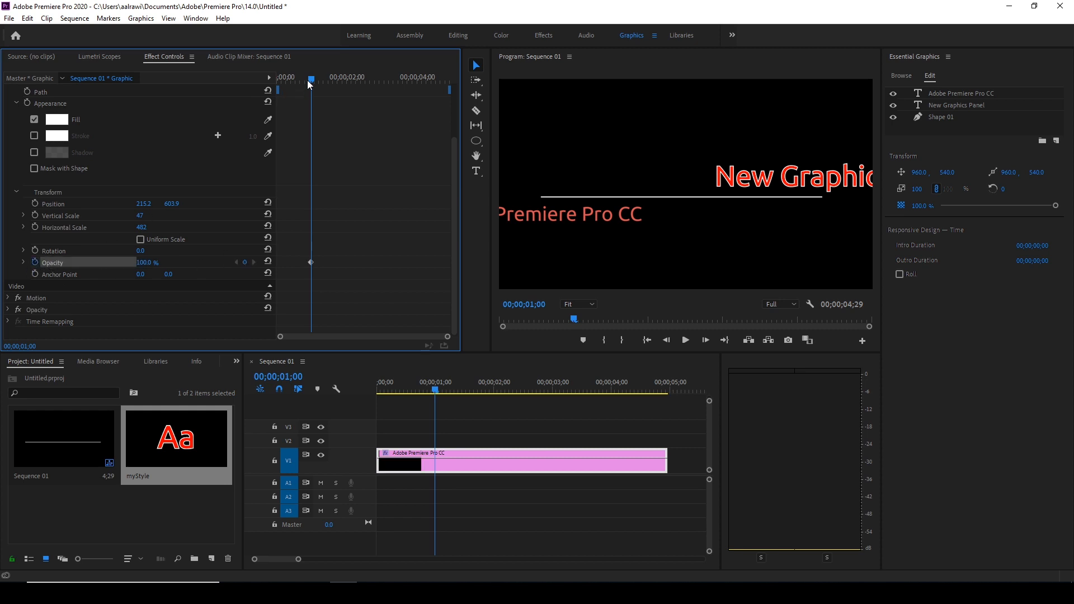
- Keyframe the divider line's opacity at 0% at 00;00;00;00 and play back the animation
drag(307, 79, 199, 87)
drag(140, 265, 82, 264)
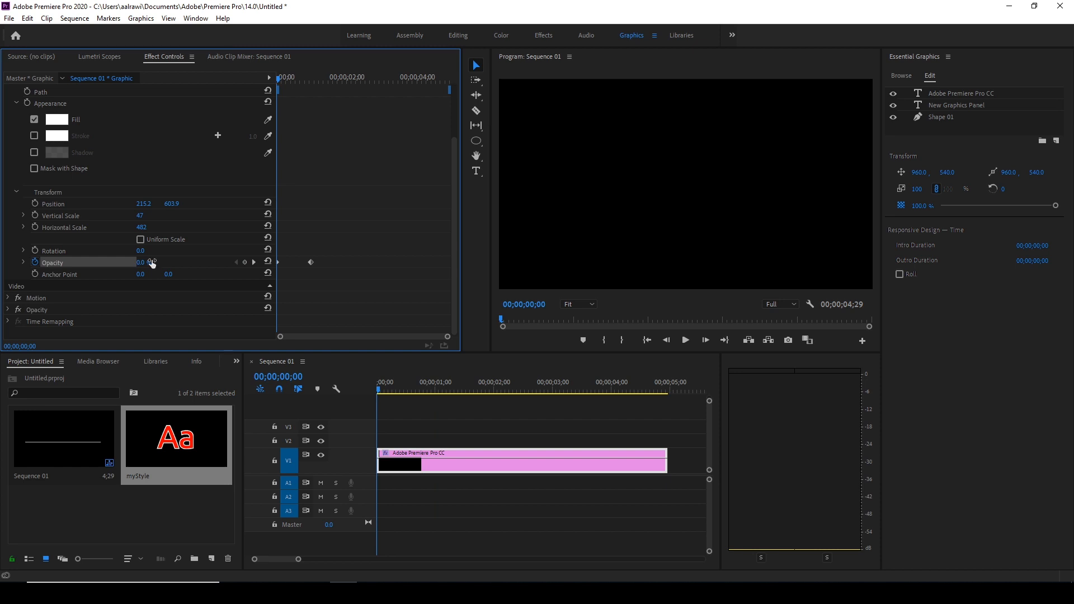
click(686, 341)
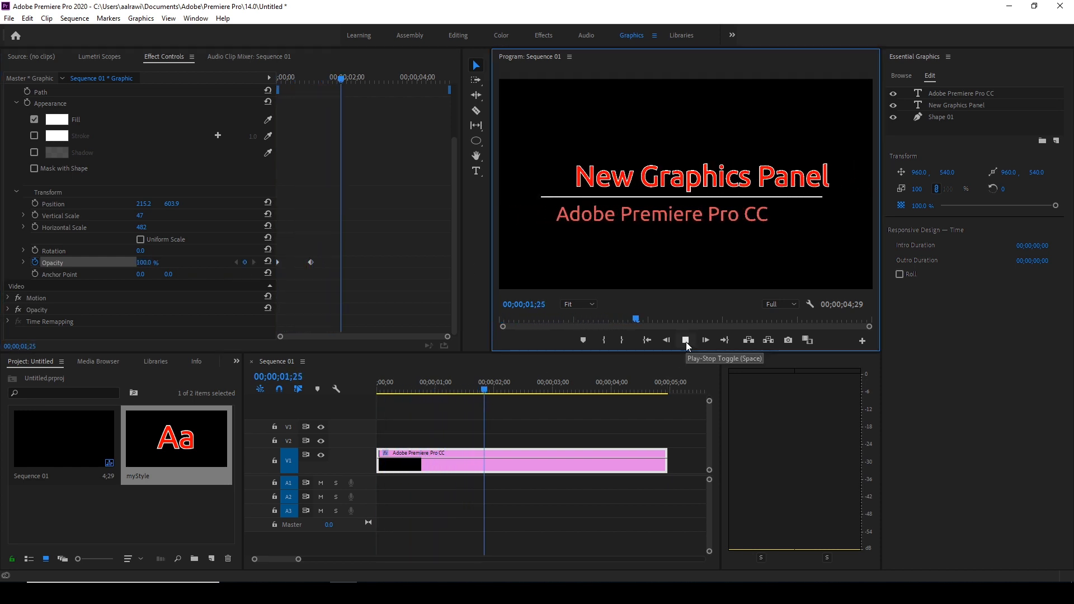
click(686, 342)
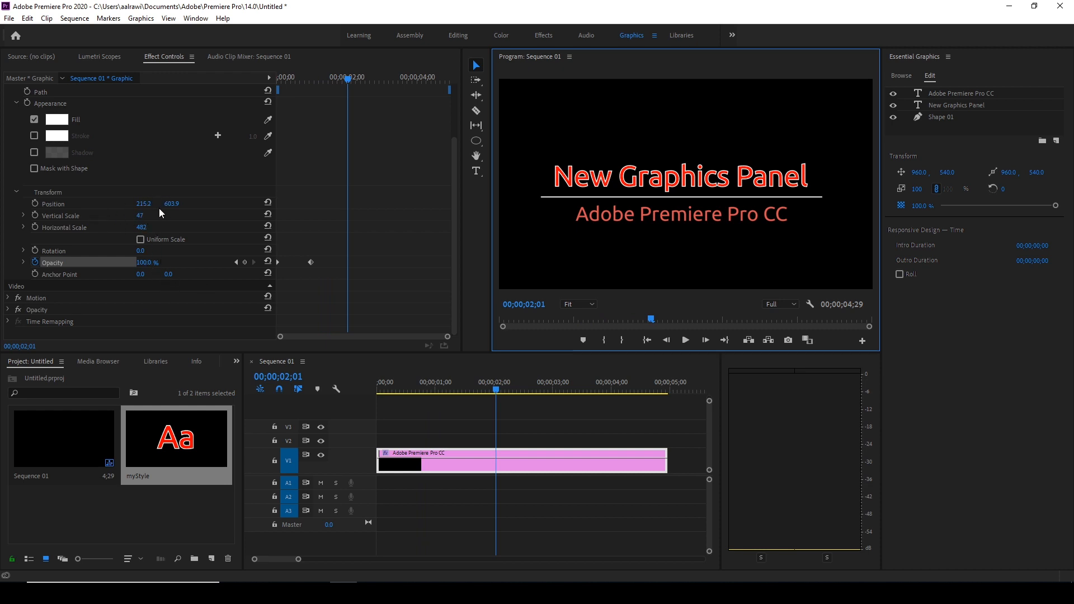
- Set the divider line's horizontal anchor point to 148.1 and recentre the line between the texts with a horizontal position of 912.3
drag(140, 275, 166, 275)
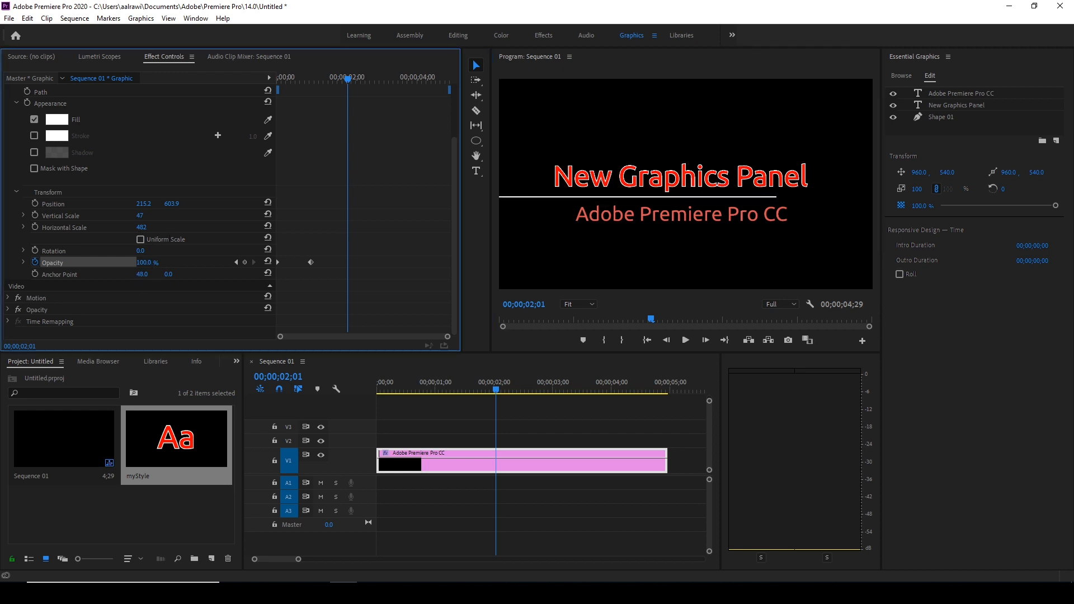
click(621, 204)
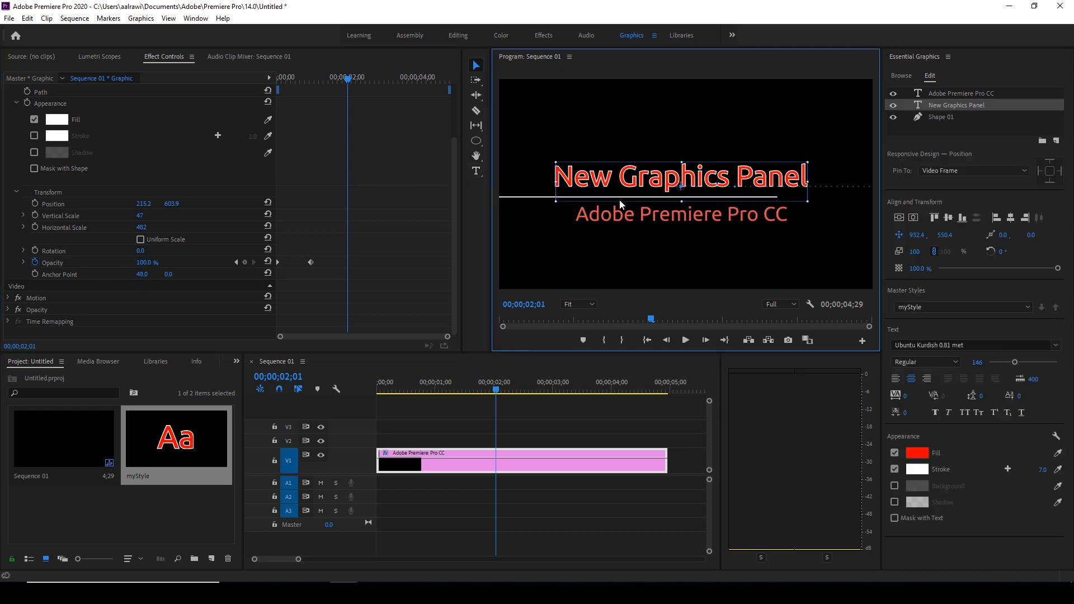
click(547, 200)
click(547, 199)
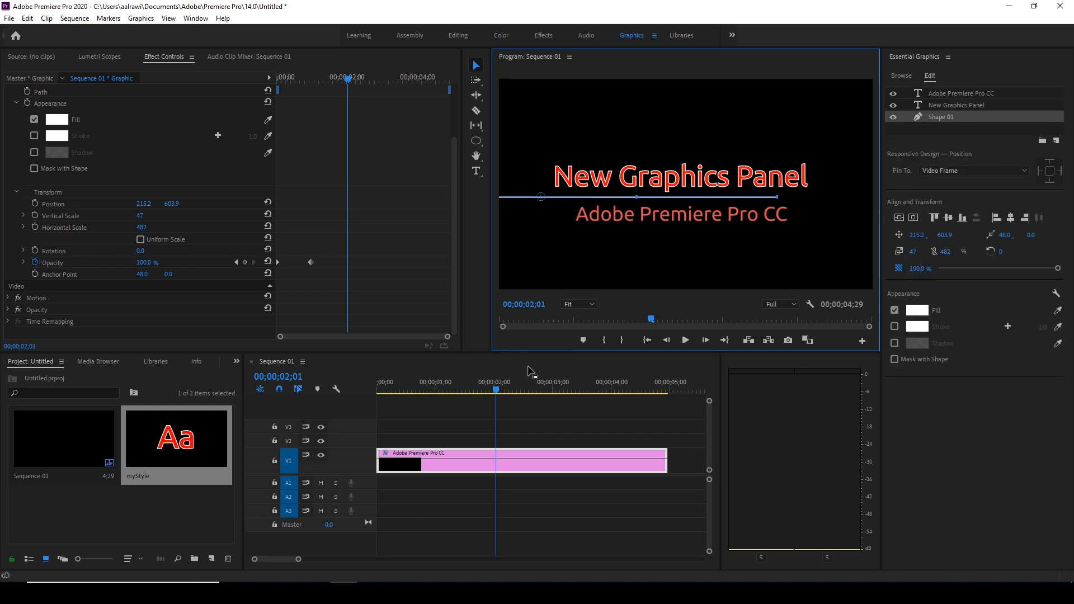
drag(144, 204, 264, 203)
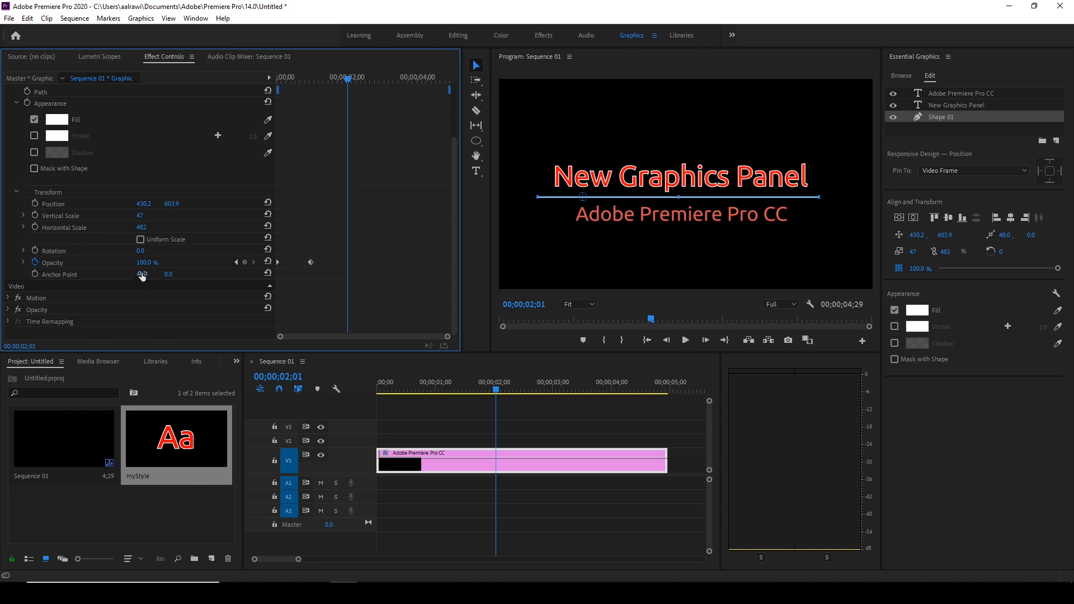
drag(142, 274, 201, 274)
drag(583, 198, 582, 198)
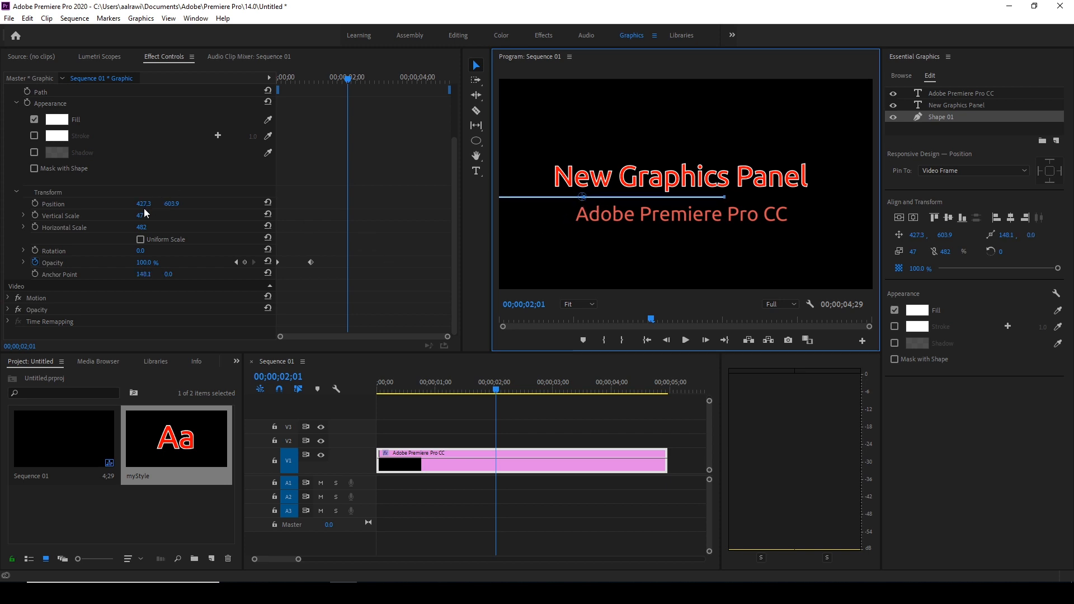
drag(144, 204, 414, 204)
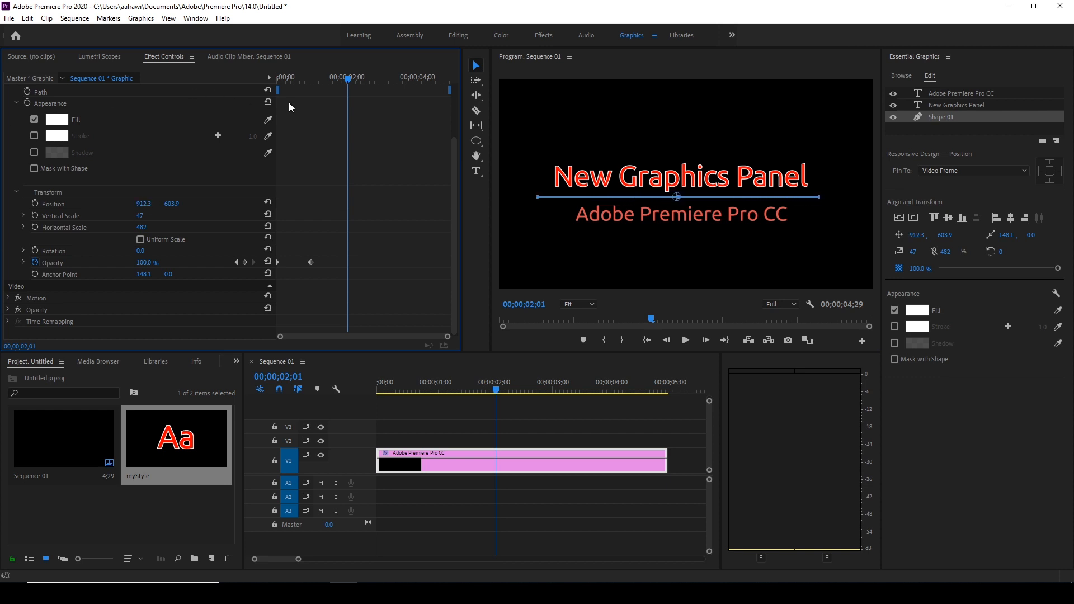
drag(353, 82, 321, 82)
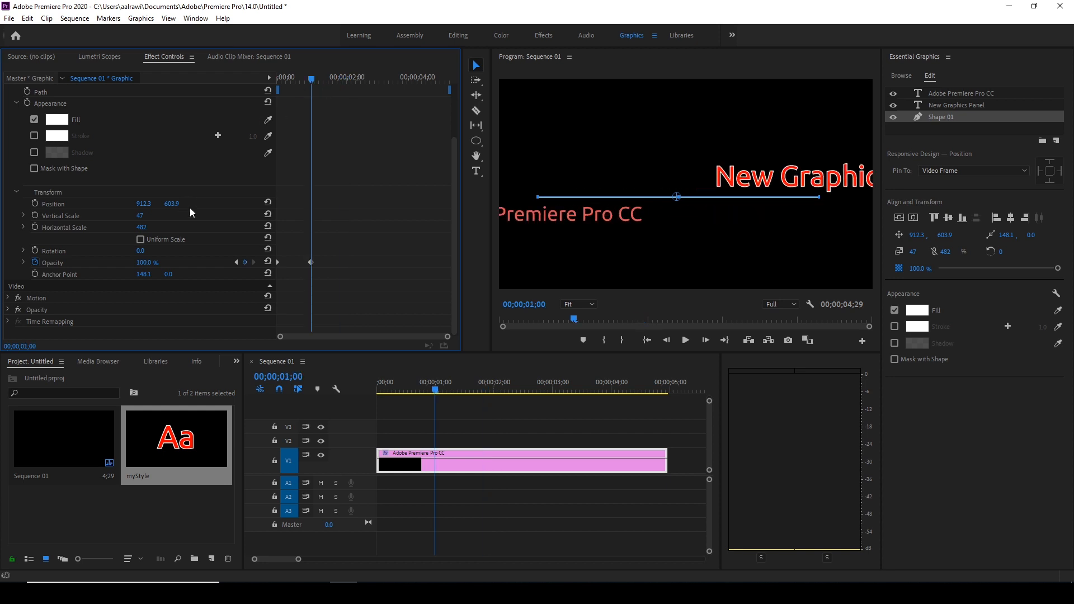
click(35, 215)
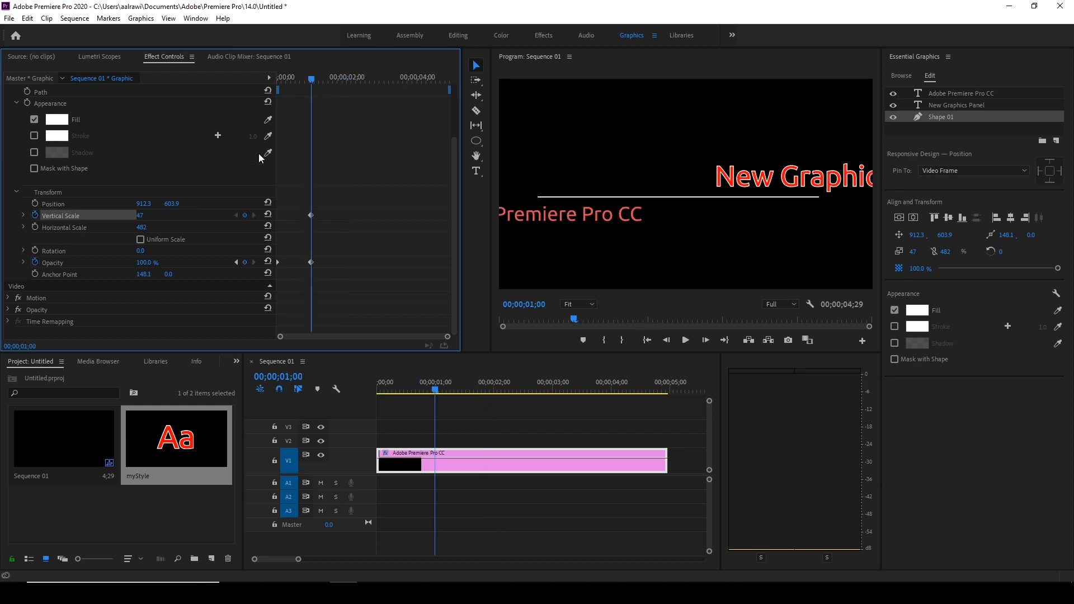
drag(307, 82, 278, 81)
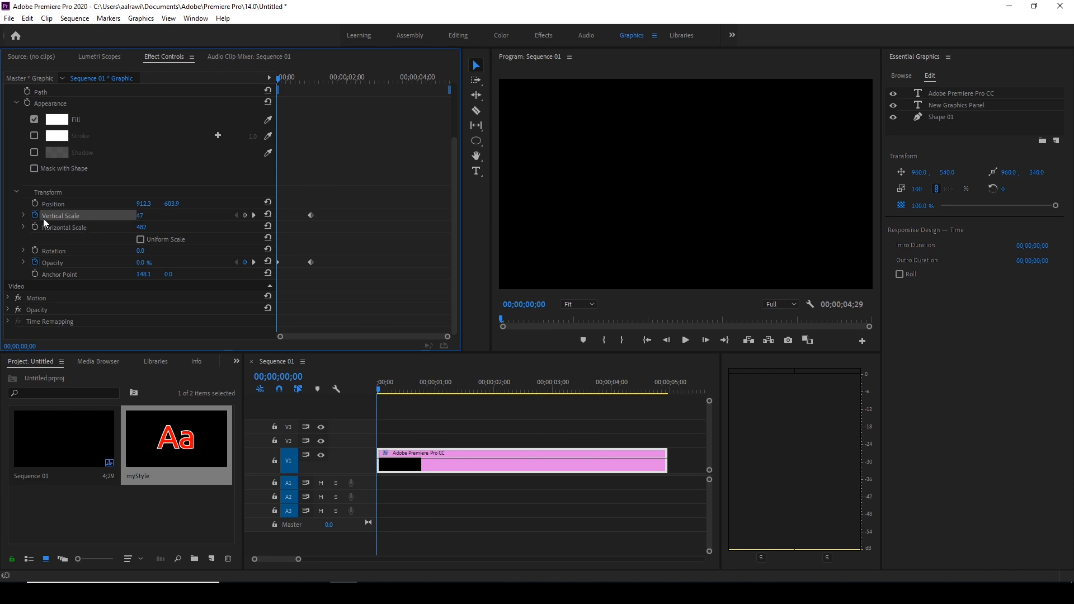
click(25, 216)
click(34, 215)
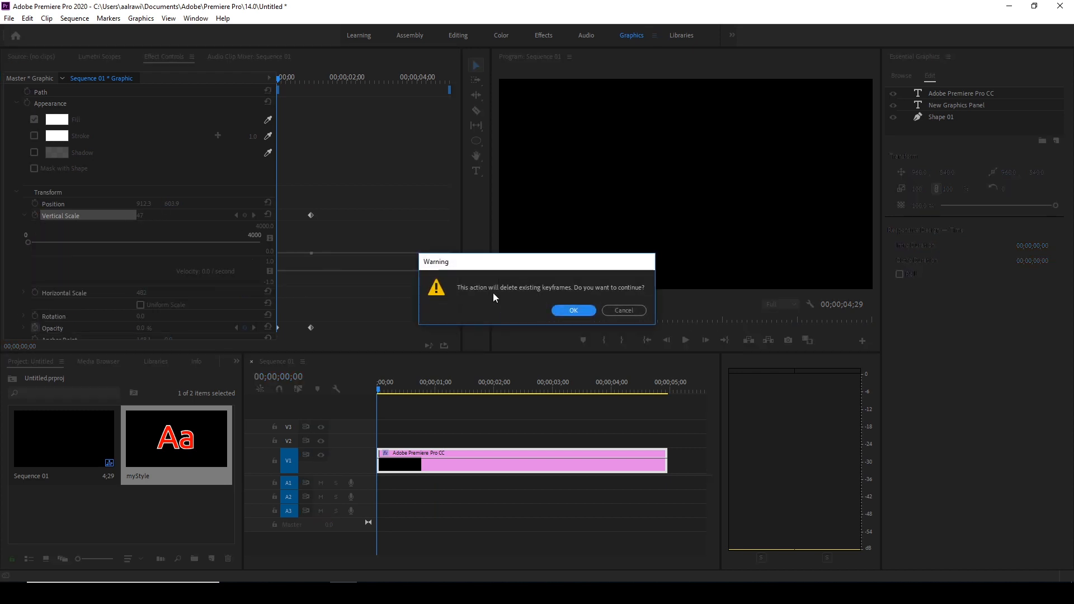
click(630, 309)
click(23, 216)
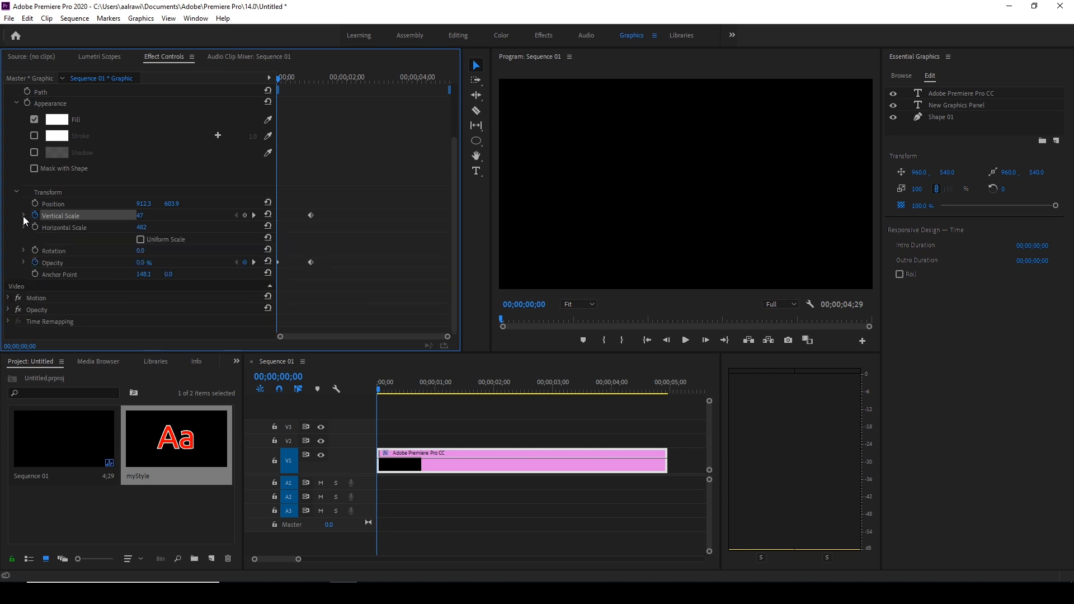
click(36, 216)
click(561, 310)
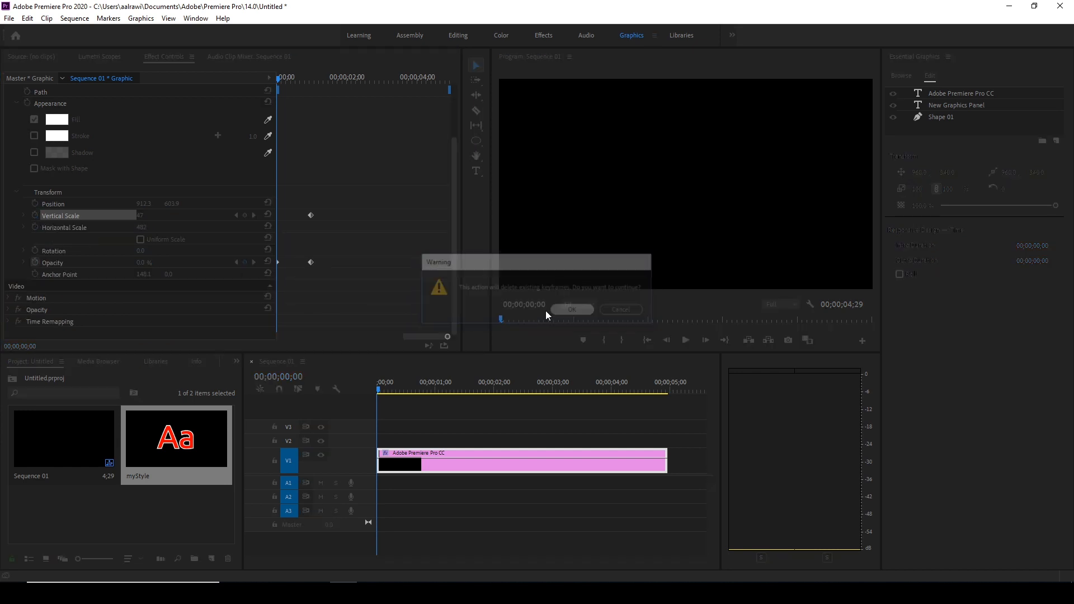
- Keyframe the divider line's horizontal scale at 482 at 00;00;01;00 and 0 at 00;00;00;00, and scrub through the animation
drag(278, 83, 311, 83)
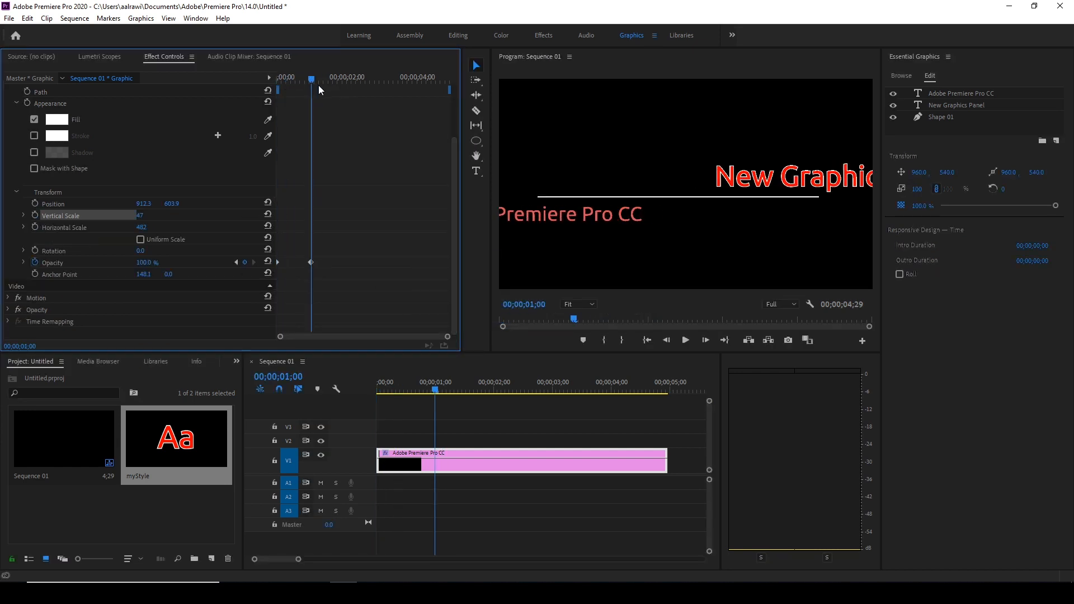
click(36, 228)
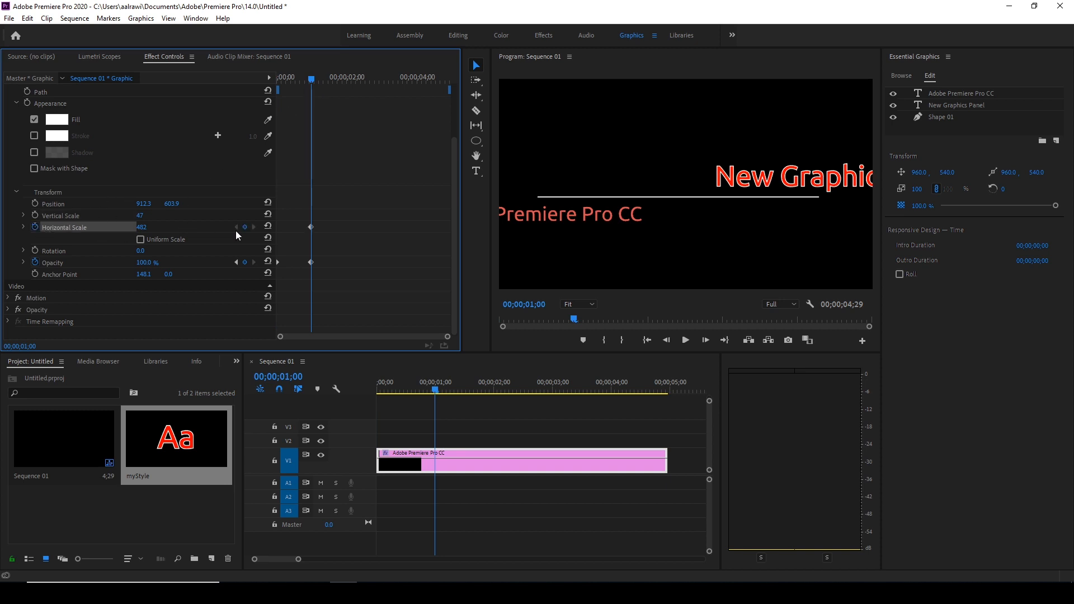
click(236, 263)
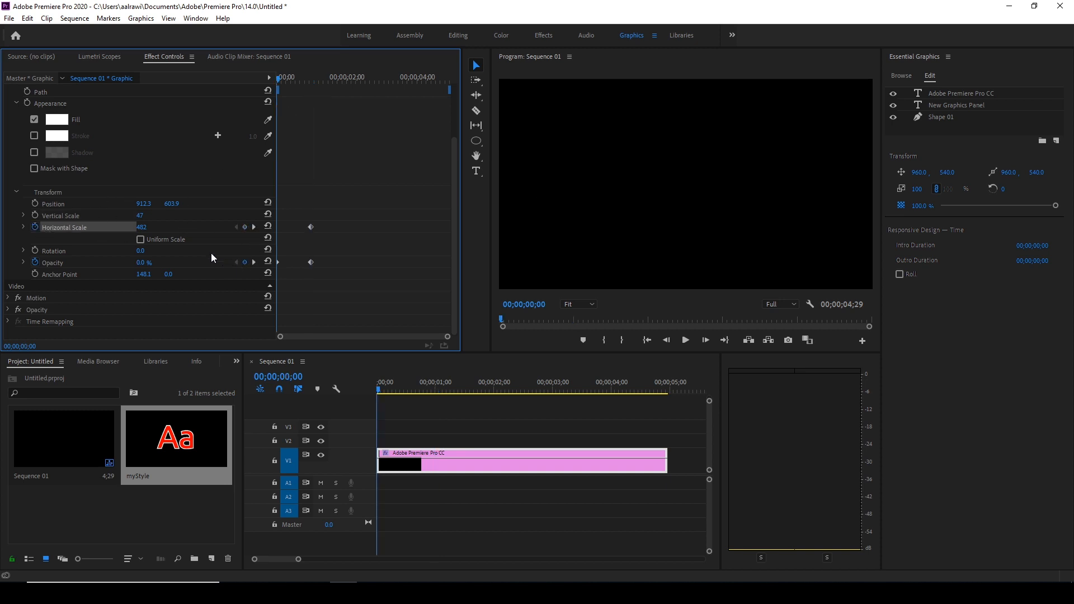
click(141, 228)
text(0)
key(Return)
drag(278, 81, 387, 97)
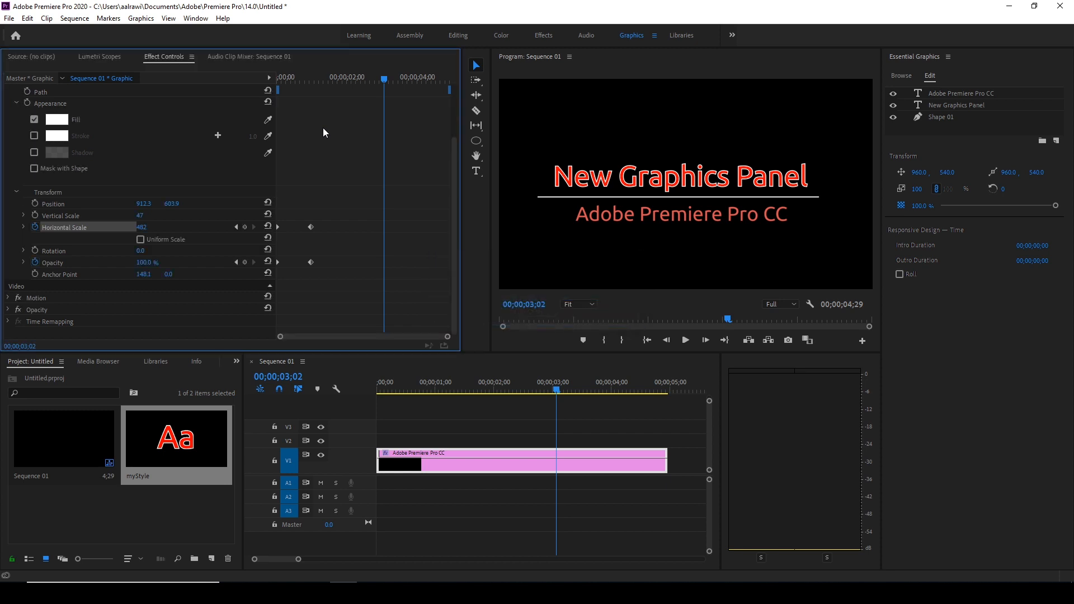
- Export the graphic clip as a Motion Graphics template named mytitle to the Documents folder on the local drive
click(498, 468)
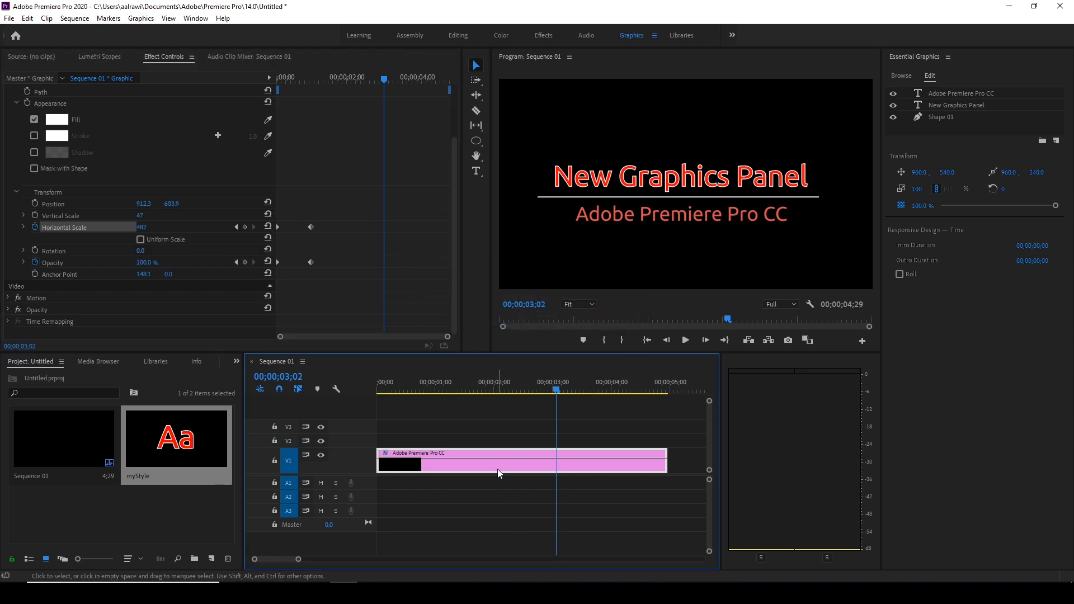
right_click(528, 463)
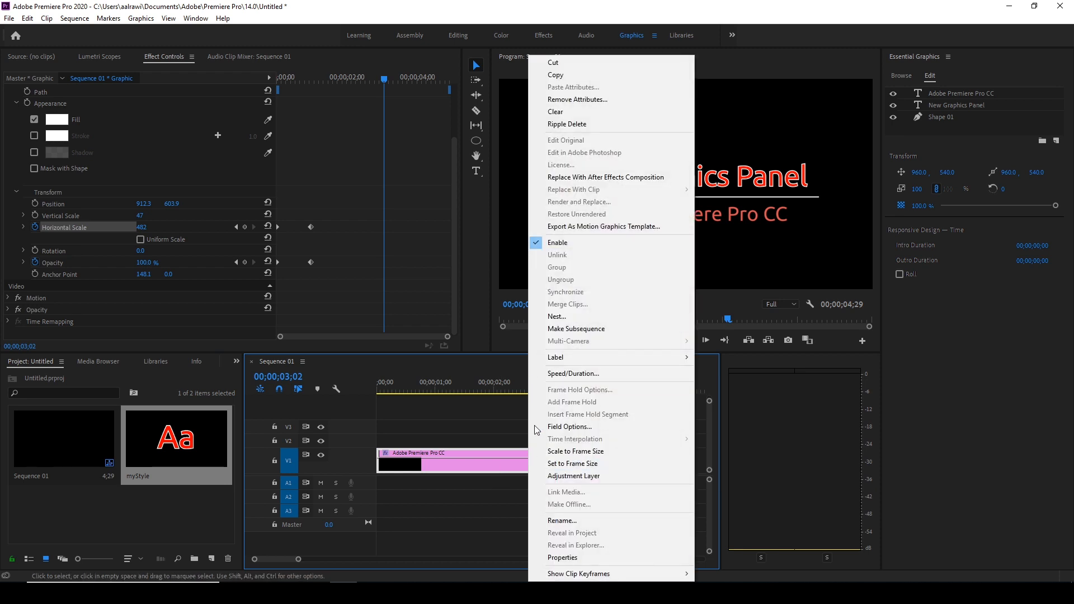
click(572, 227)
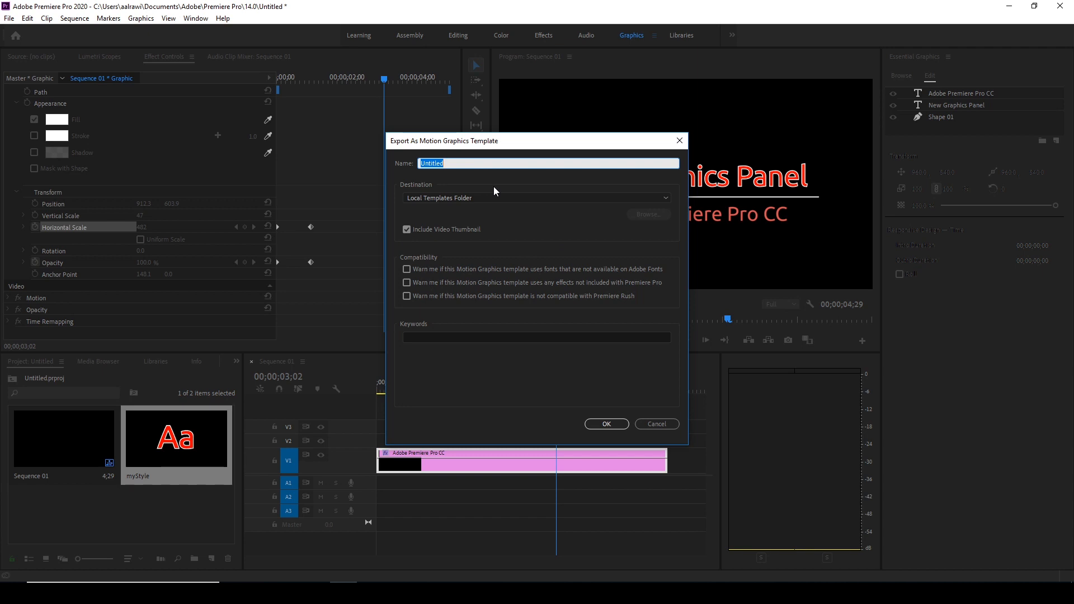
text(mytitle)
click(482, 199)
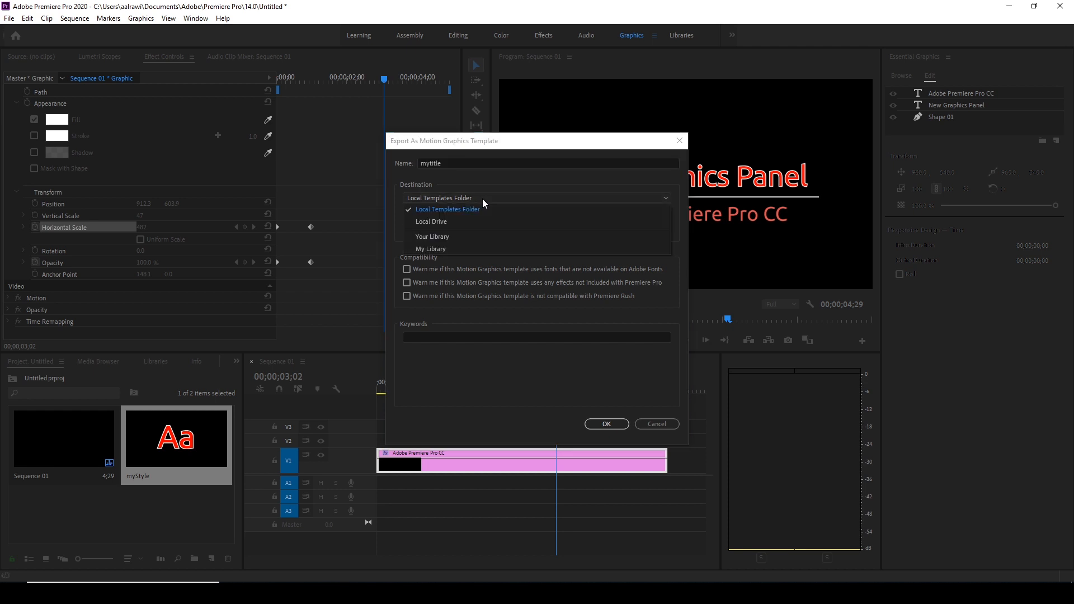
click(459, 222)
click(648, 215)
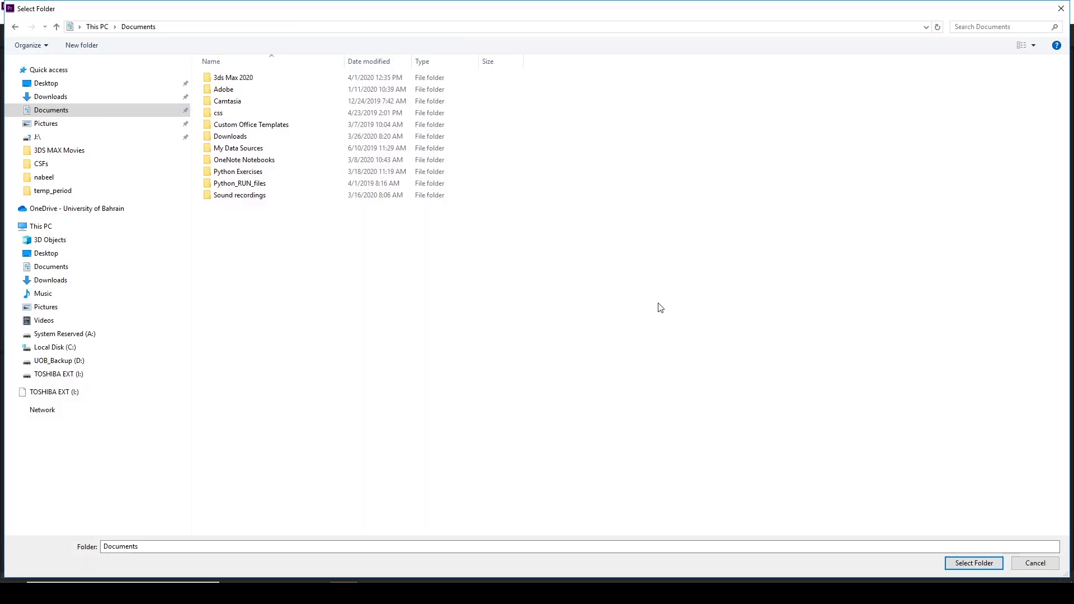
click(970, 566)
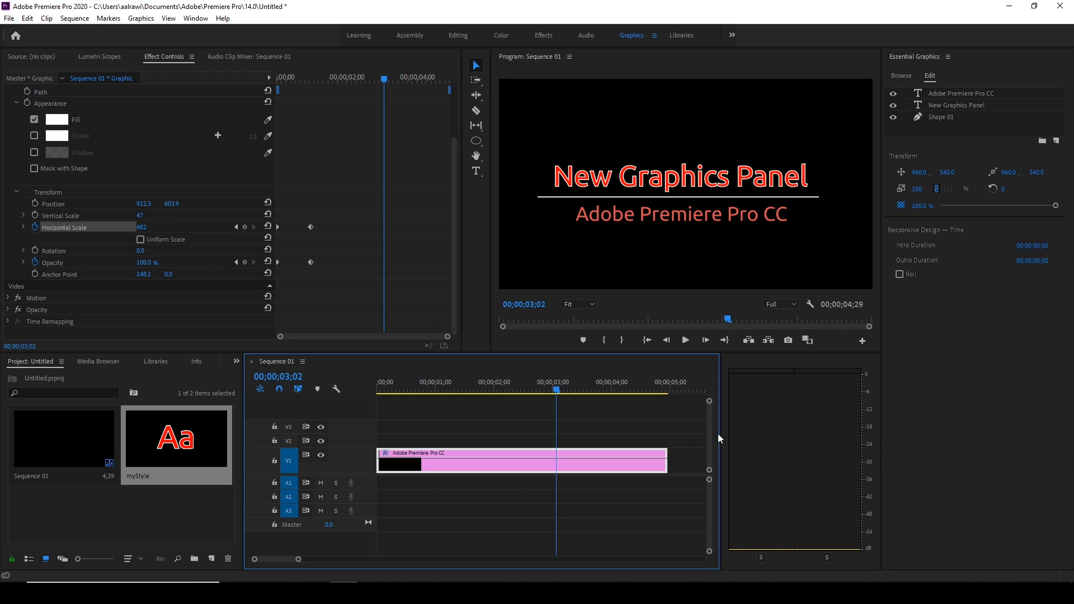
- Widen the Essential Graphics panel and search the installed graphics templates for myTitle
drag(721, 434, 827, 436)
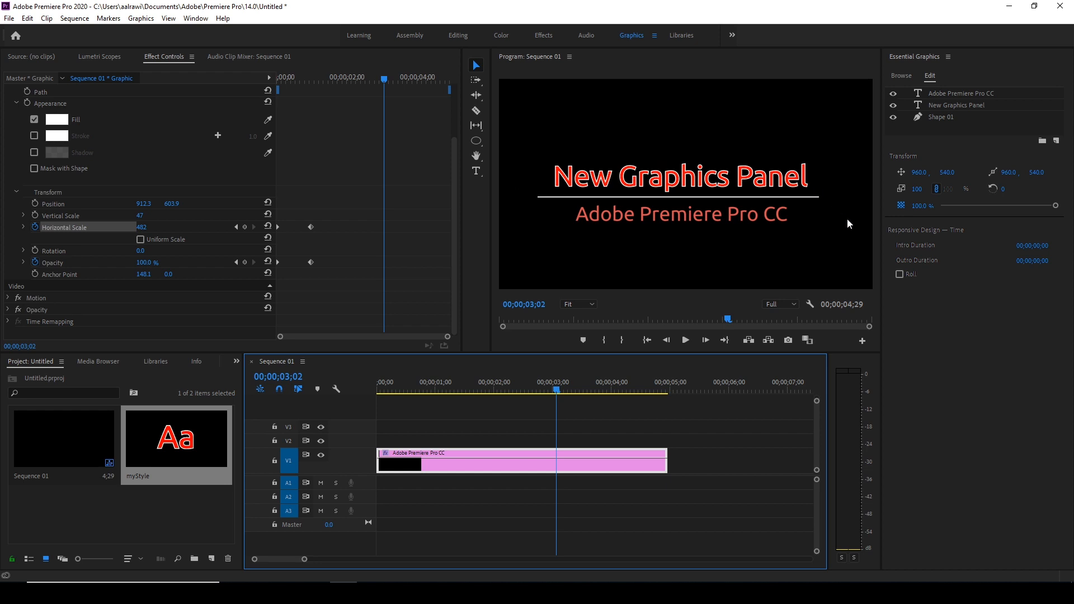
drag(881, 217, 788, 218)
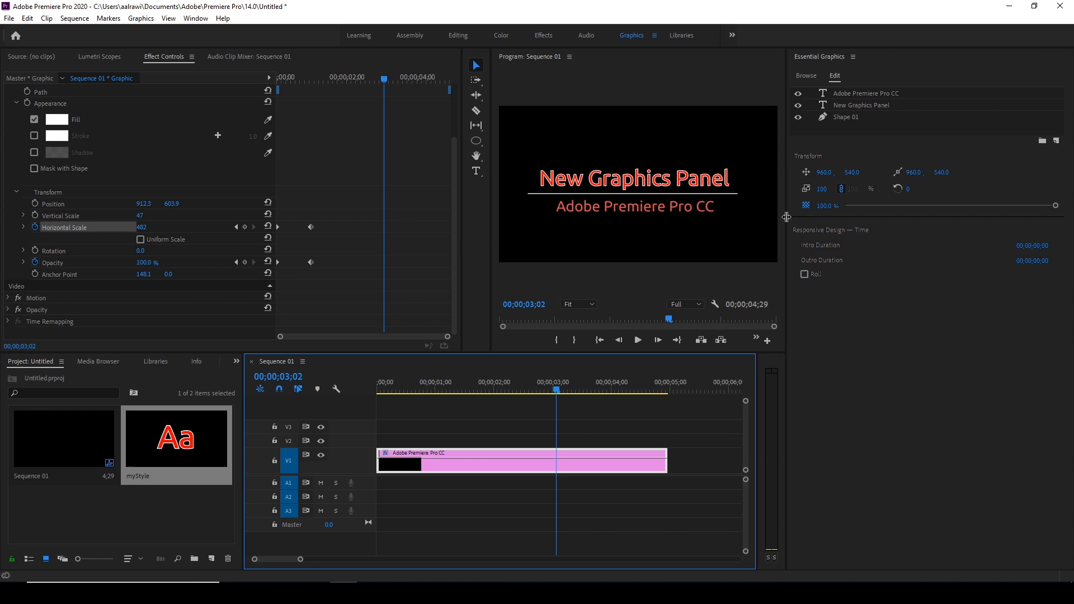
click(808, 76)
mouse_move(921, 212)
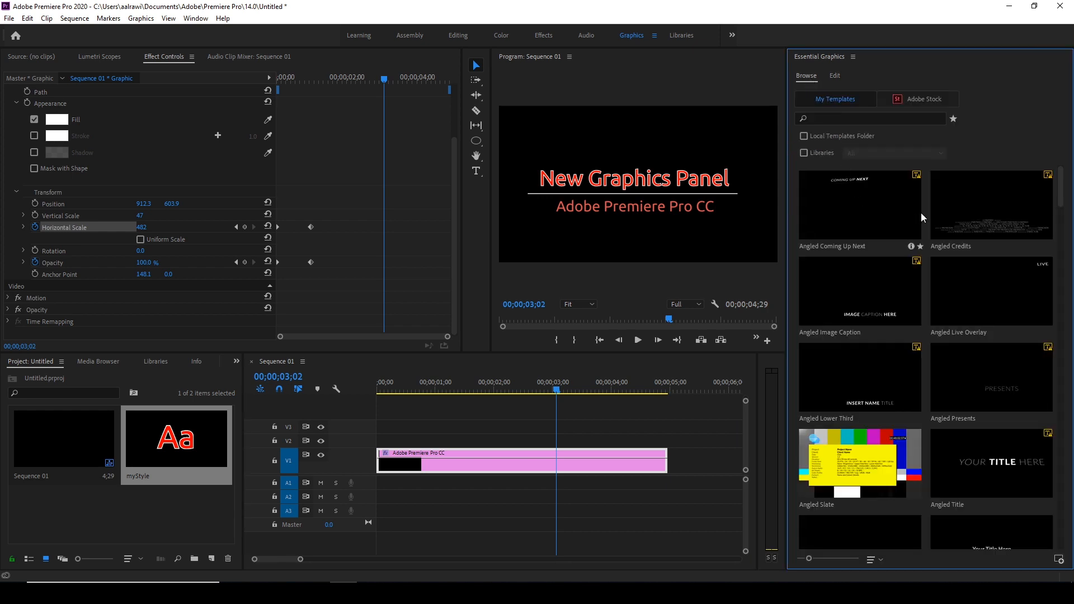
scroll(922, 216, down, 15)
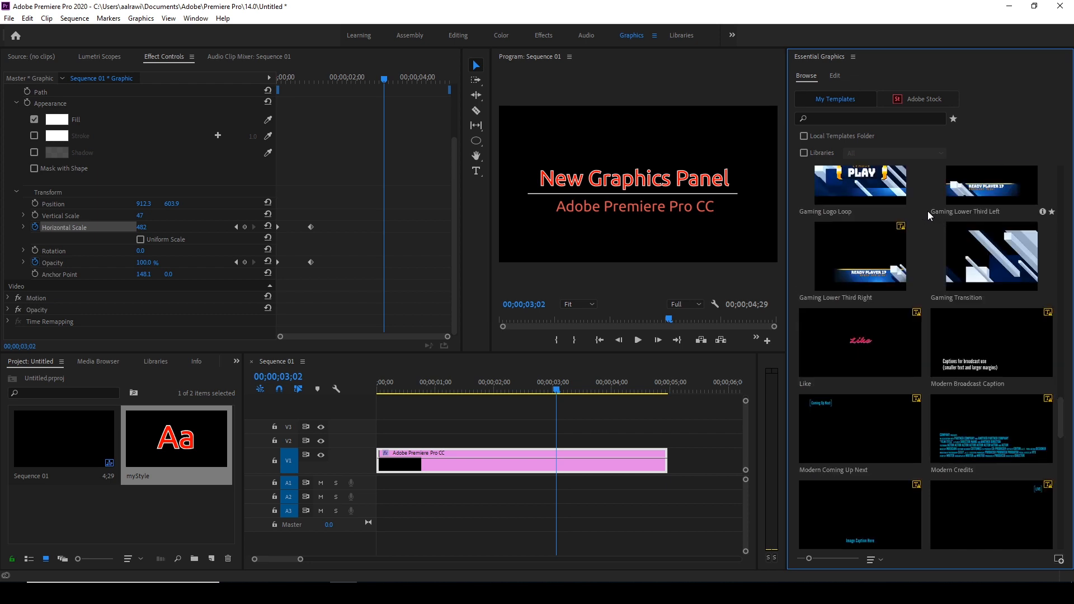
scroll(928, 212, down, 10)
click(854, 119)
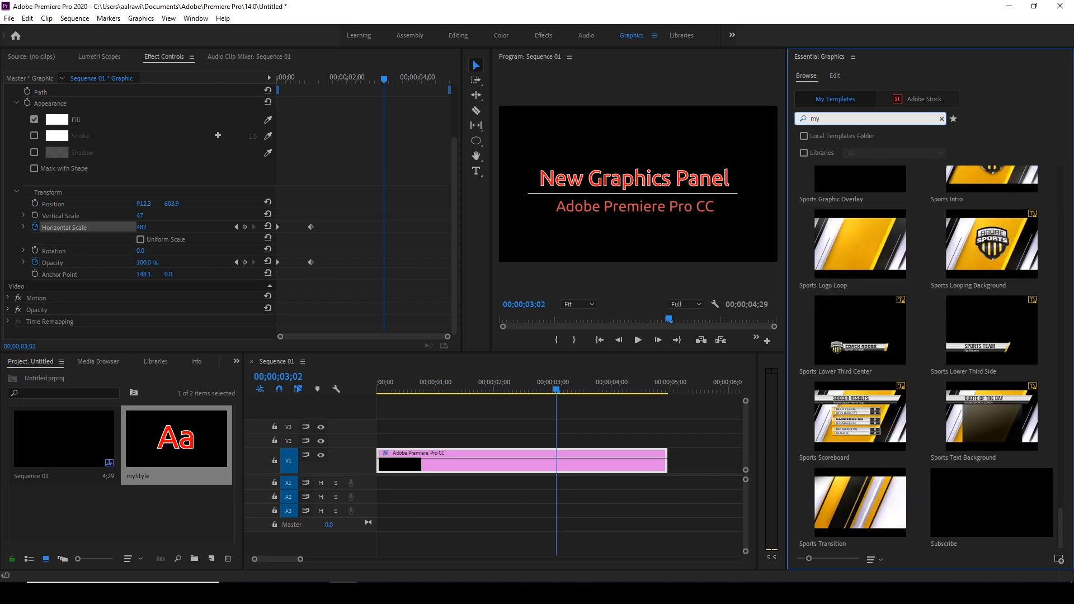
text(myTitle)
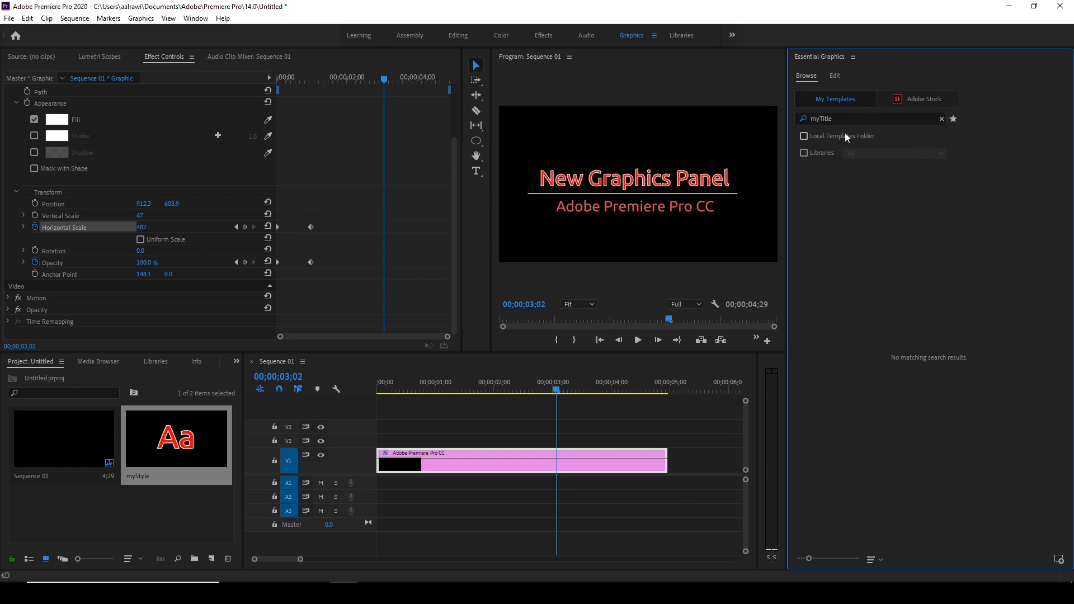
- Limit the template search to the Local Templates Folder, leaving the Libraries filter off
click(805, 152)
click(881, 149)
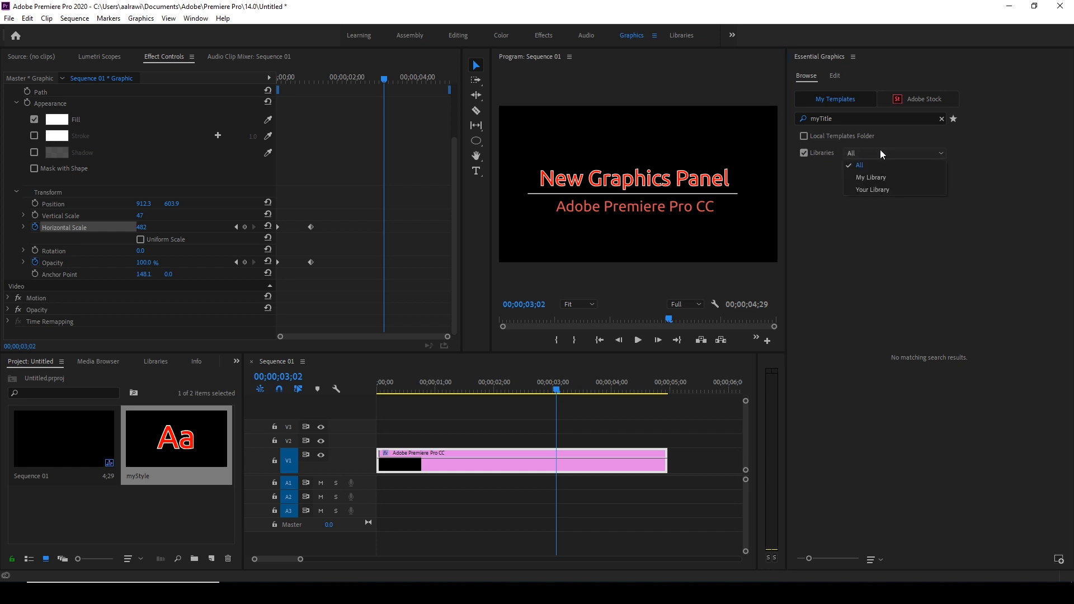
click(882, 152)
click(818, 151)
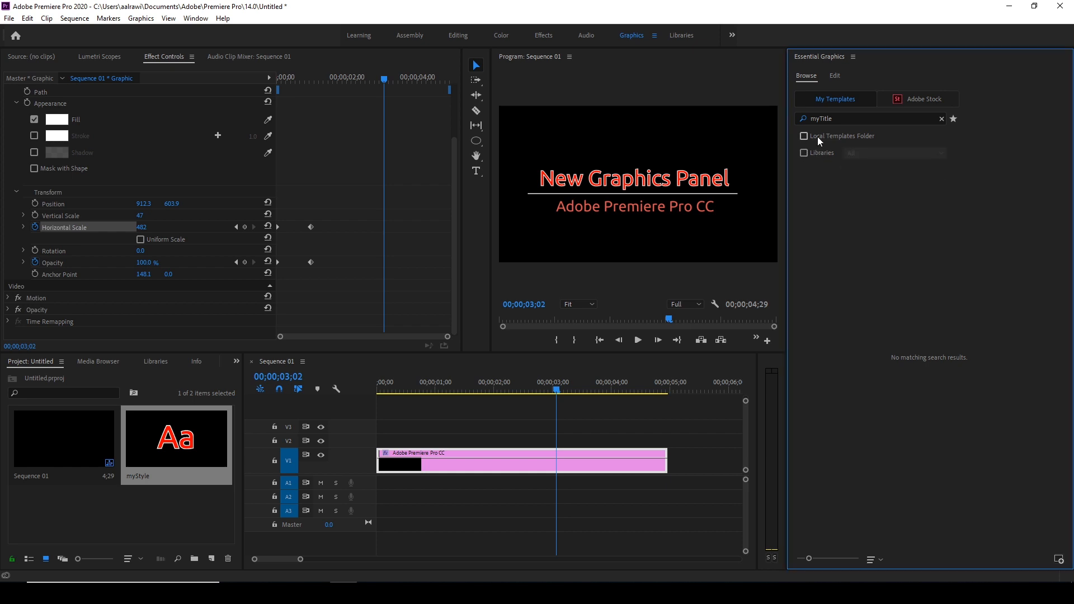
- Export the graphic clip as a Motion Graphics template named myTitle to the Local Templates Folder
right_click(606, 466)
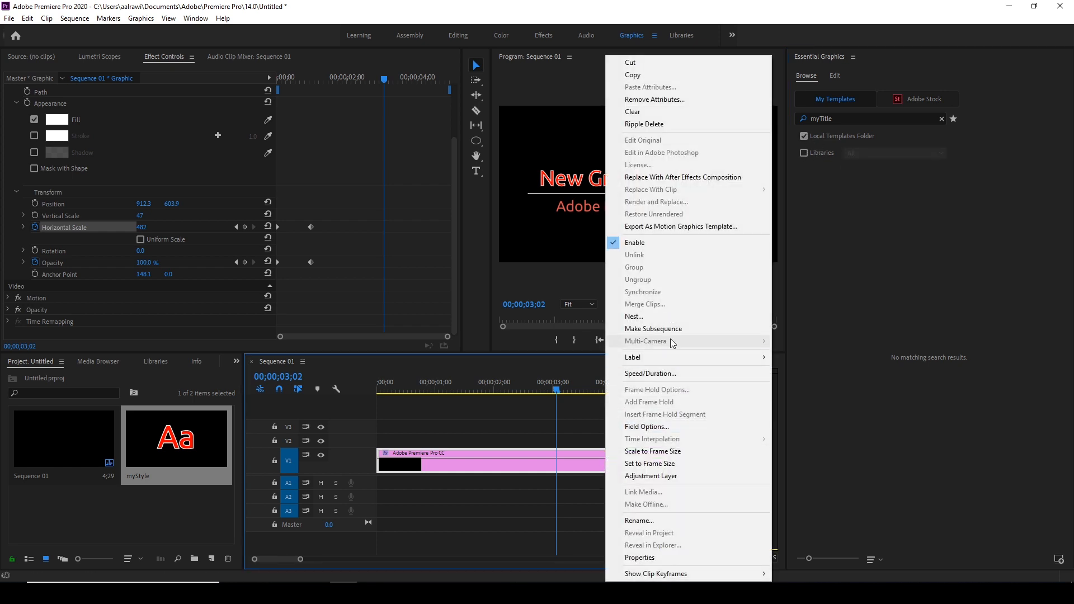
click(679, 228)
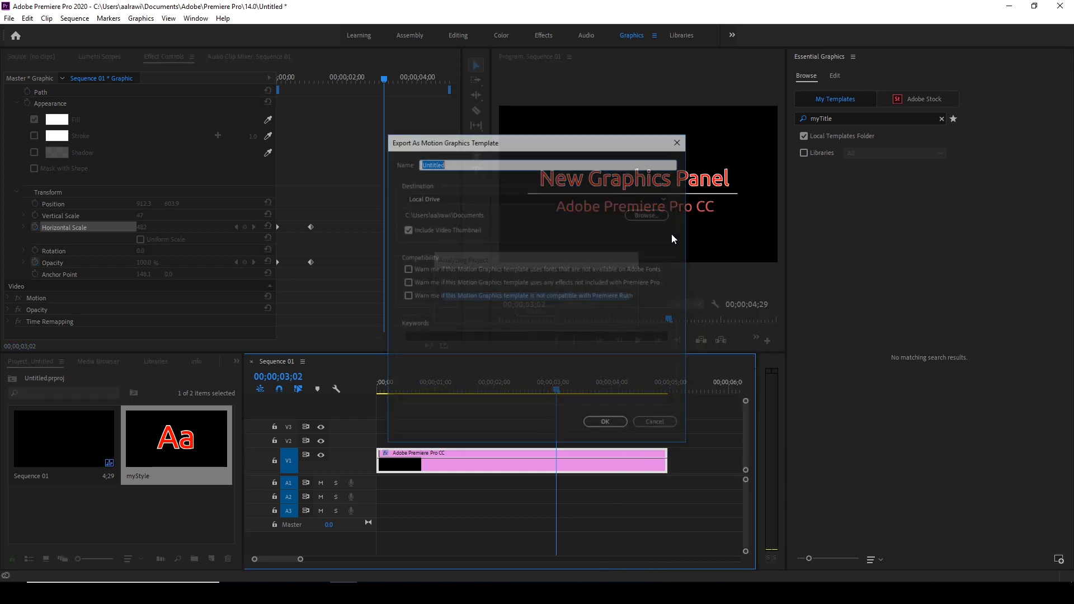
click(543, 198)
click(512, 210)
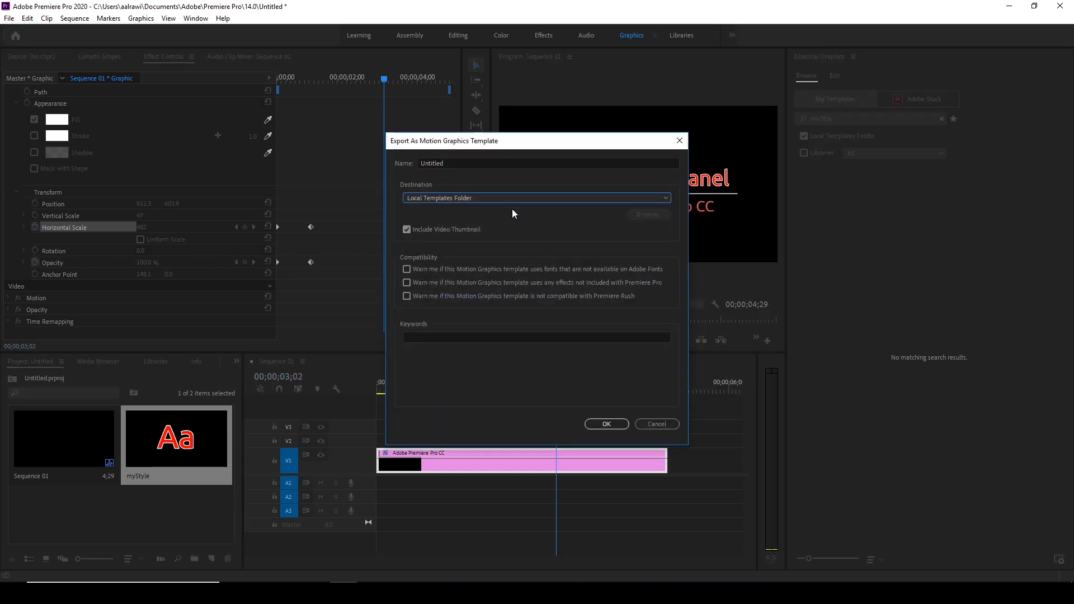
click(421, 163)
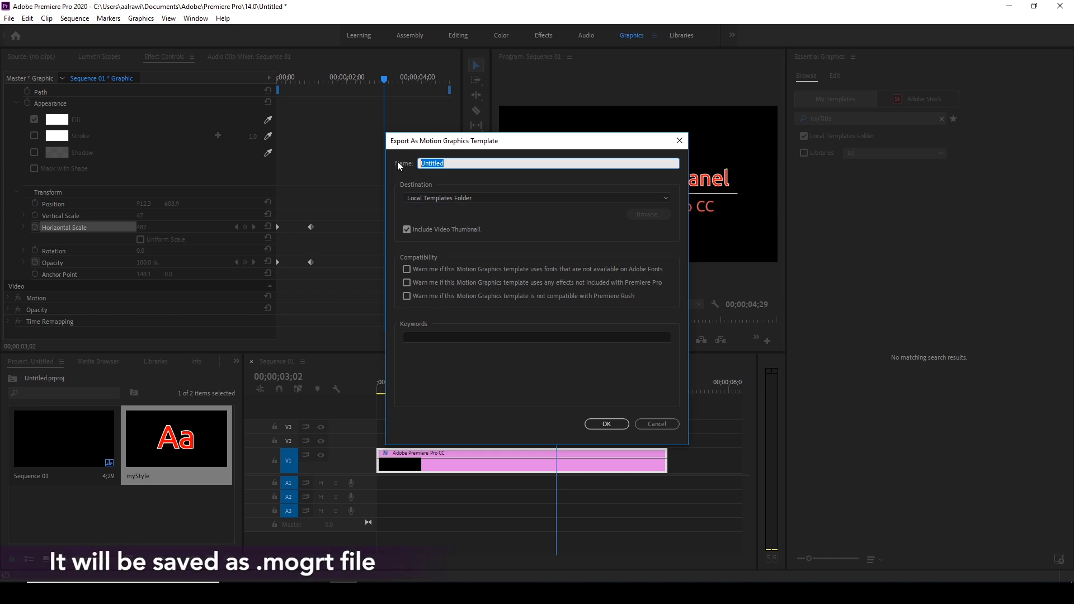
text(myTitle)
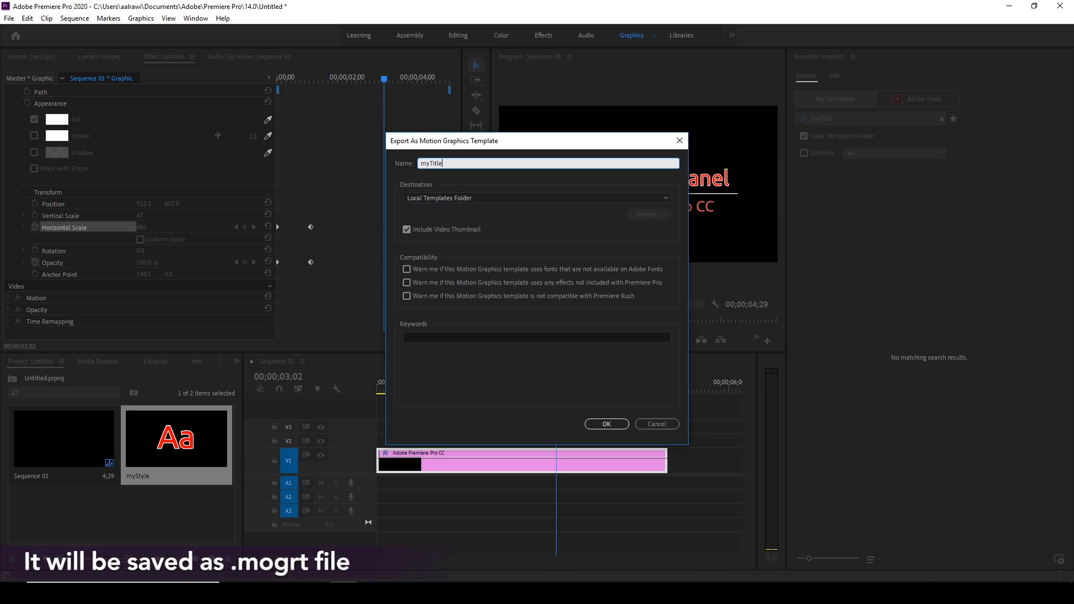
click(400, 166)
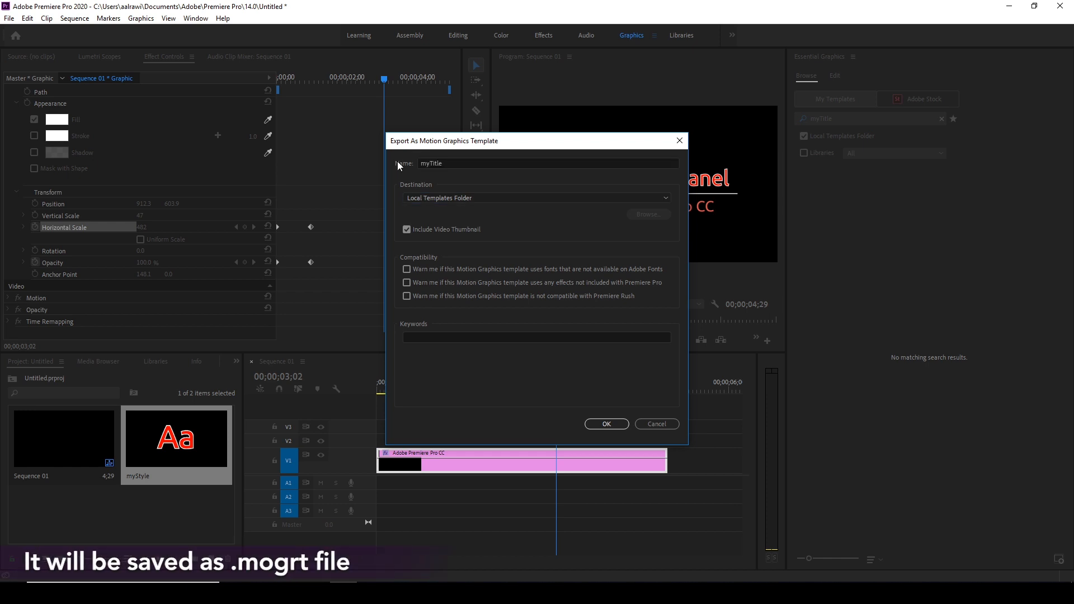
click(608, 426)
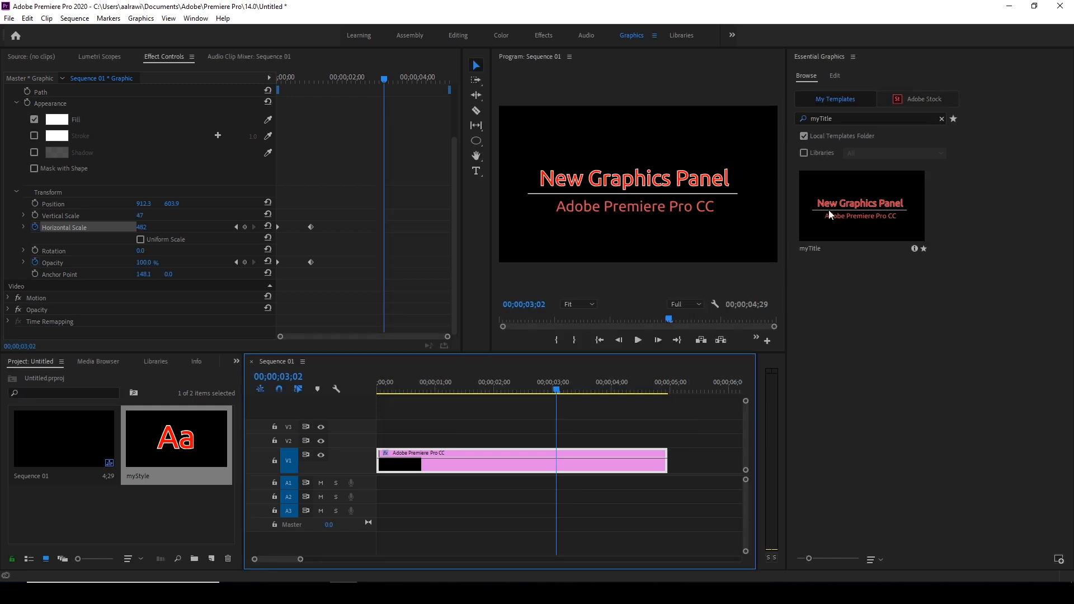
- Replace the timeline graphic with the myTitle template, placed at the start of video track V1
drag(854, 200, 568, 495)
key(Delete)
drag(843, 204, 378, 462)
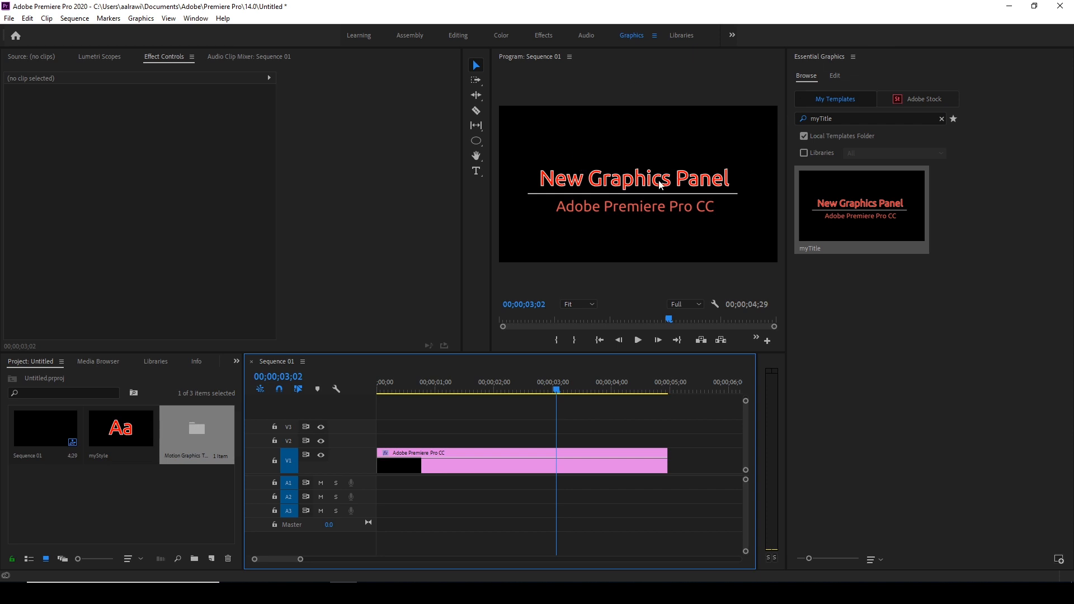
- Try moving the Adobe Premiere Pro CC text alone and the whole graphic through its Motion effect, undoing the moves
drag(634, 207, 609, 167)
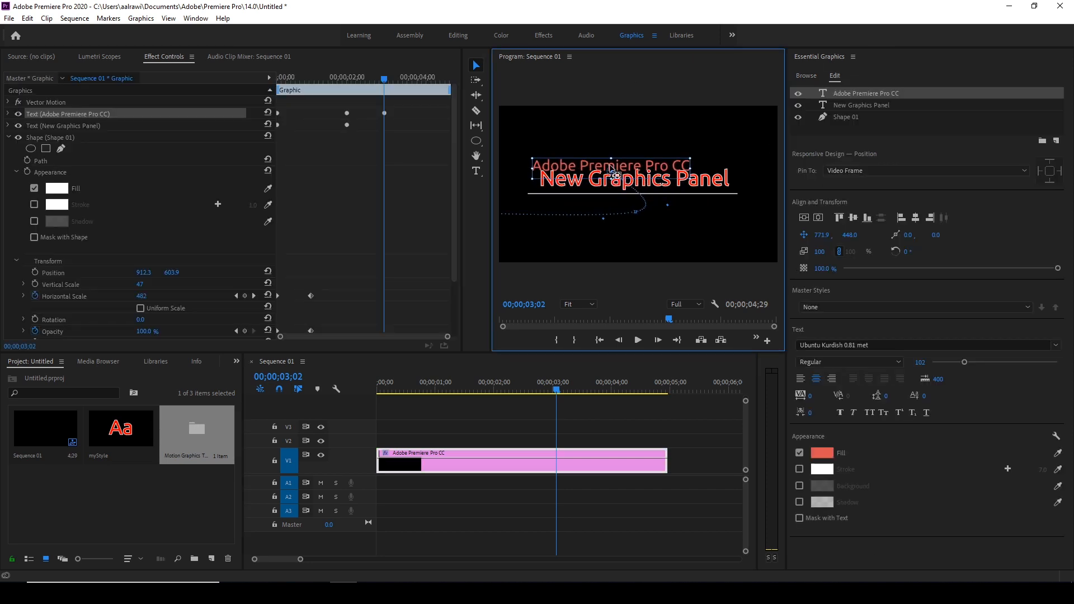
key(ctrl+z)
click(8, 138)
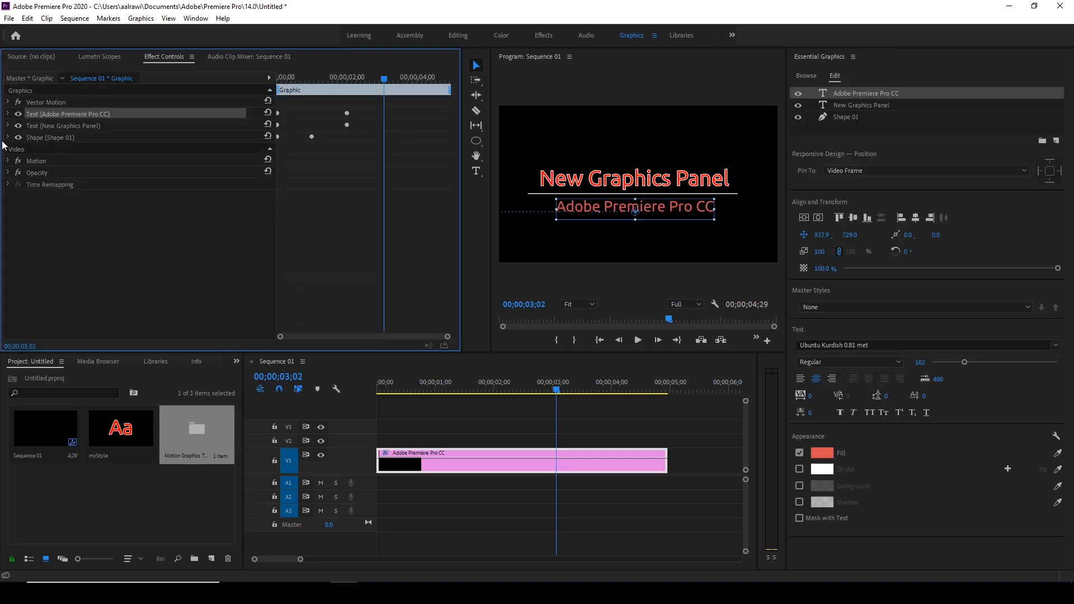
click(29, 162)
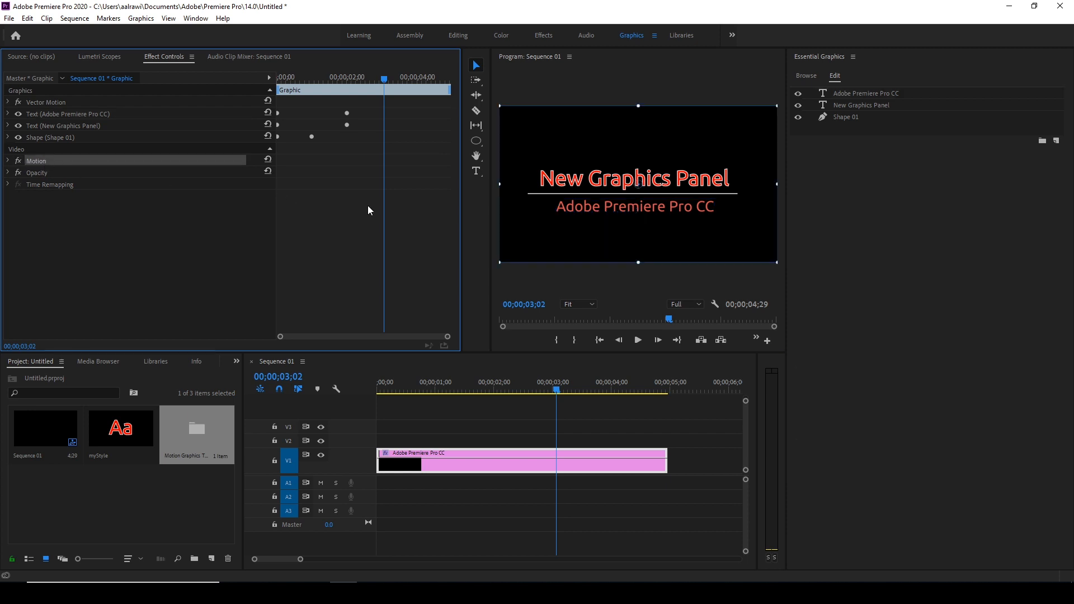
mouse_move(623, 209)
mouse_down()
mouse_move(599, 180)
mouse_move(618, 184)
mouse_move(638, 217)
mouse_move(622, 206)
mouse_up()
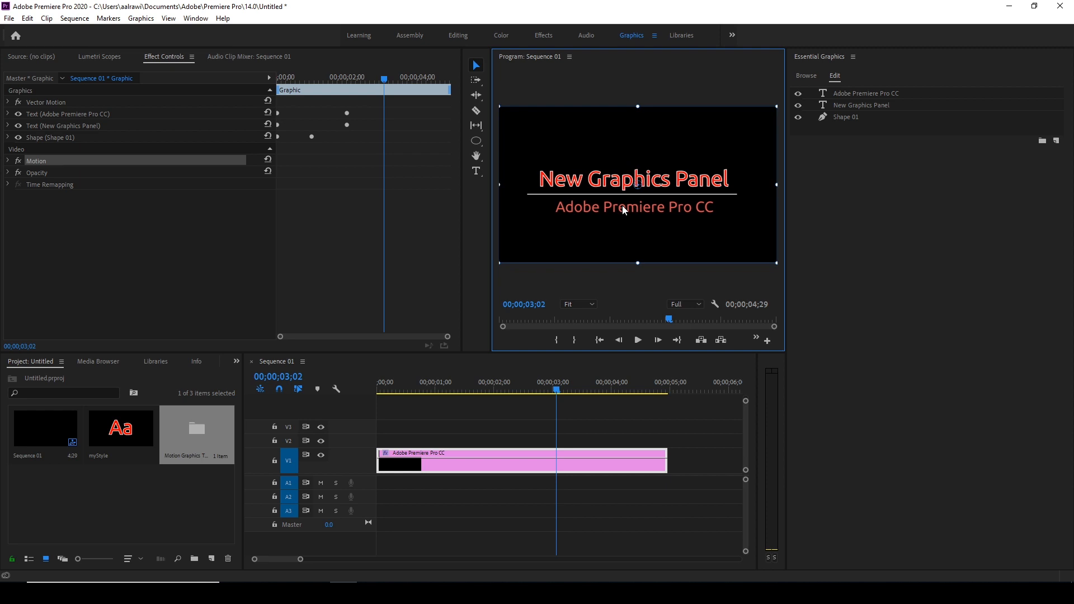
drag(578, 166, 628, 187)
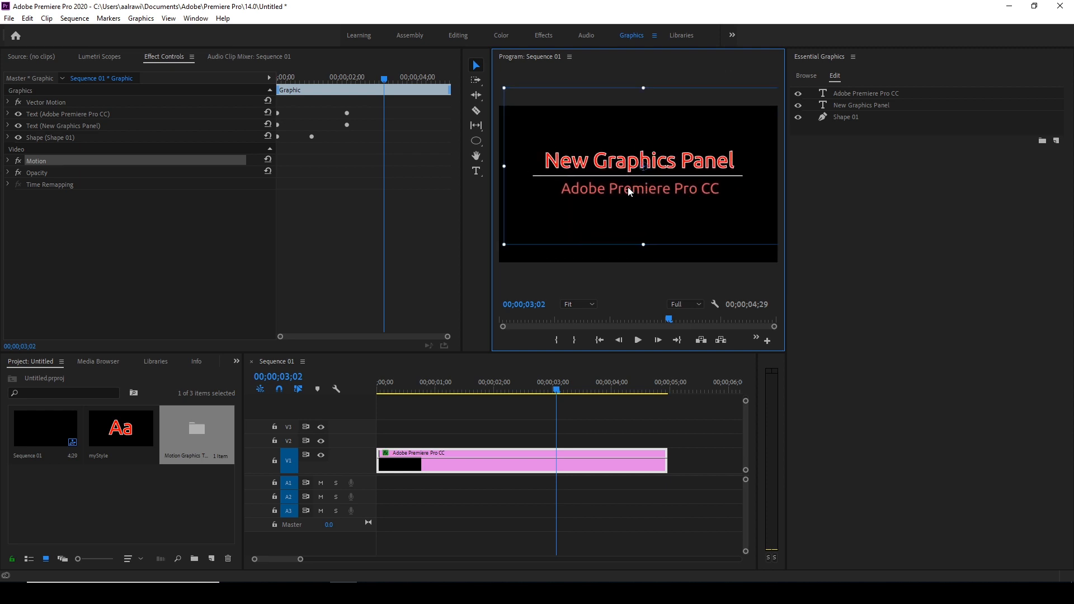
key(ctrl+z)
- Scrub through the placed template's animation from its start and park the playhead at 00;00;02;12
drag(534, 391, 618, 394)
key(Home)
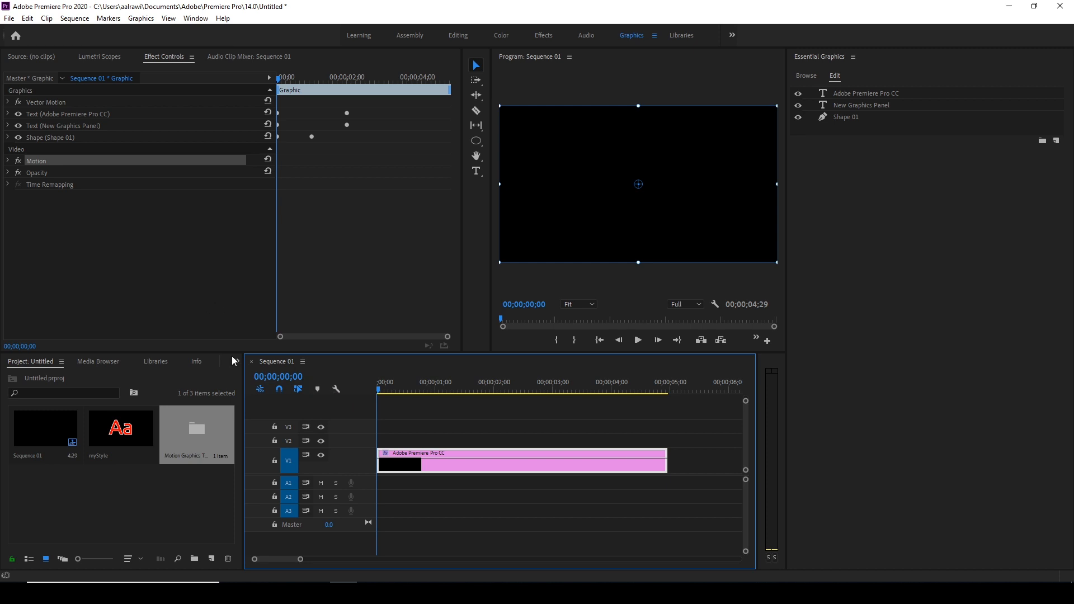
drag(377, 390, 517, 395)
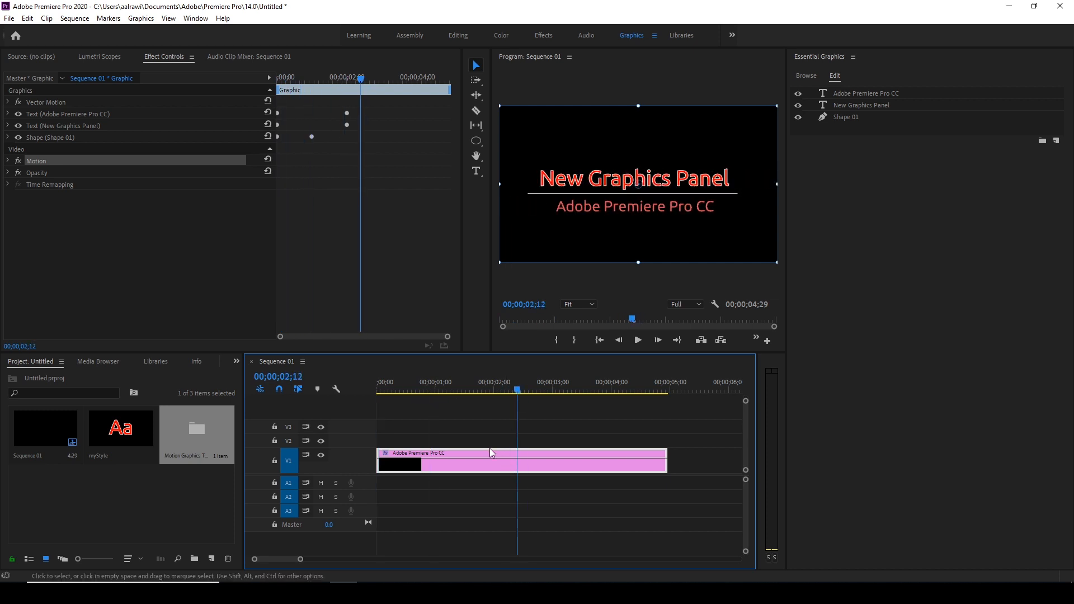
- Remove the position animation and its keyframes from the New Graphics Panel text
click(8, 126)
scroll(301, 239, down, 4)
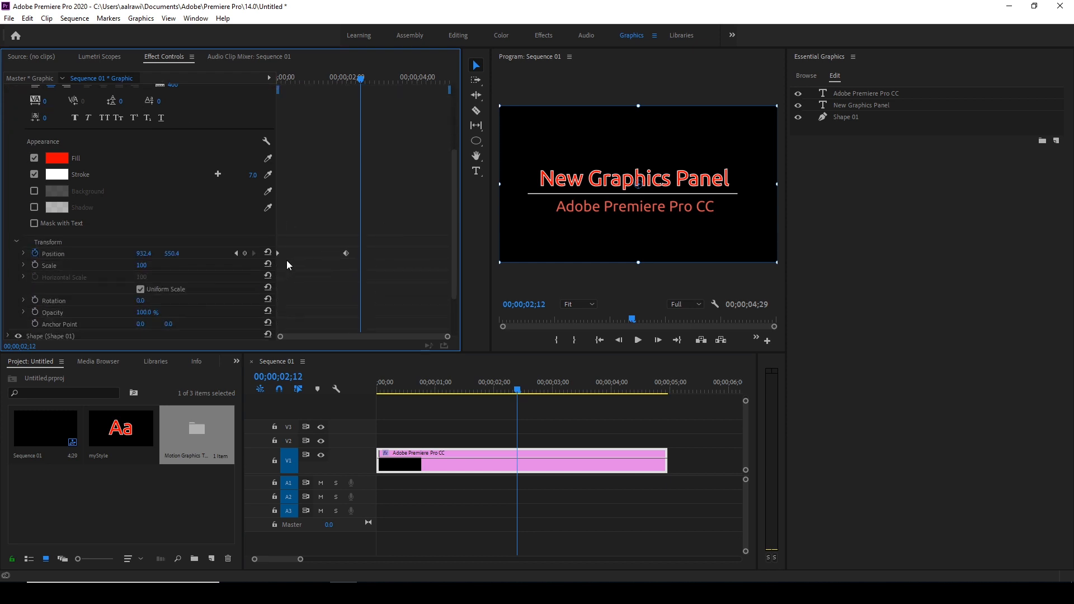
click(35, 254)
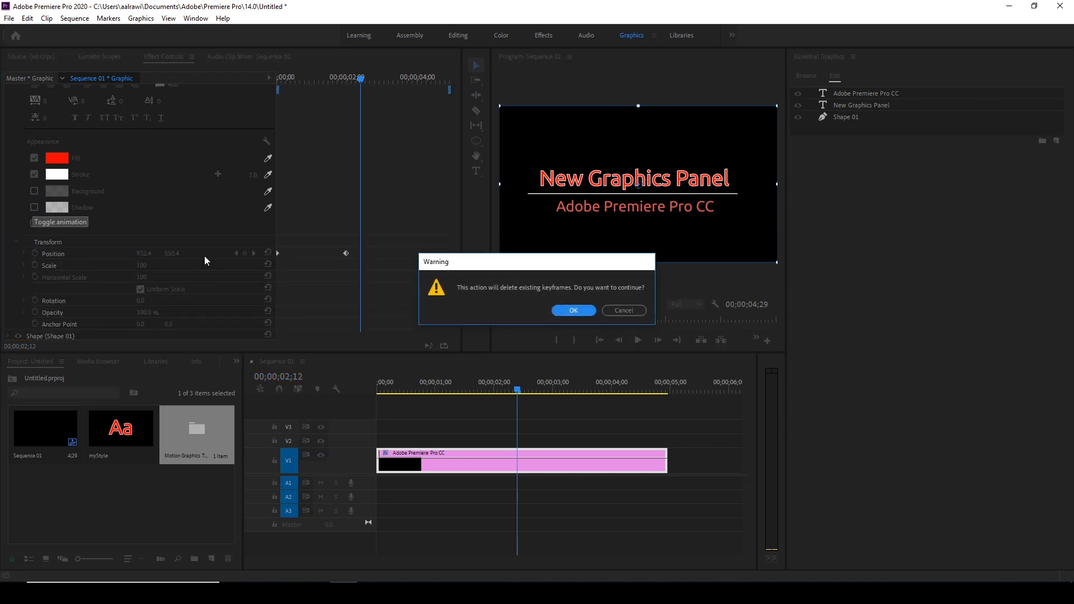
click(559, 314)
scroll(14, 124, up, 3)
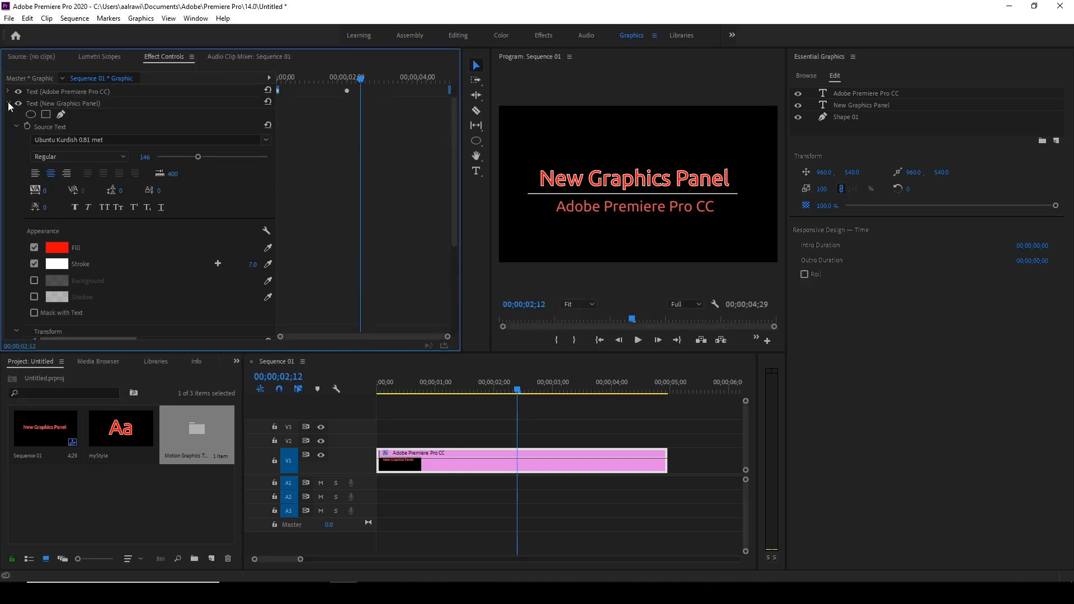
click(8, 104)
- Turn off position animation for the Adobe Premiere Pro CC text, deleting its existing keyframes
click(7, 113)
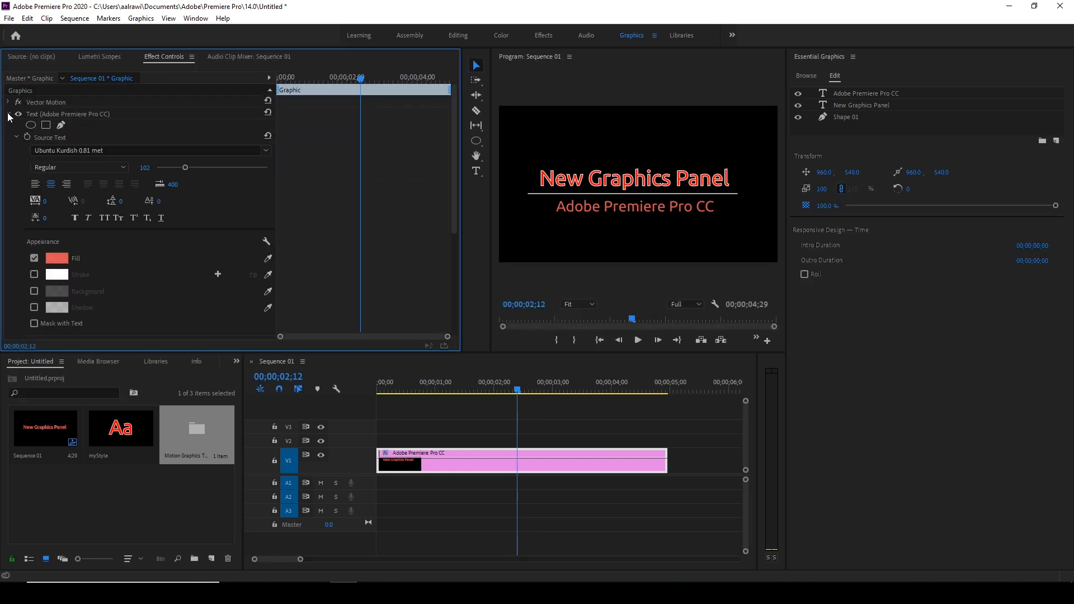
scroll(113, 226, down, 5)
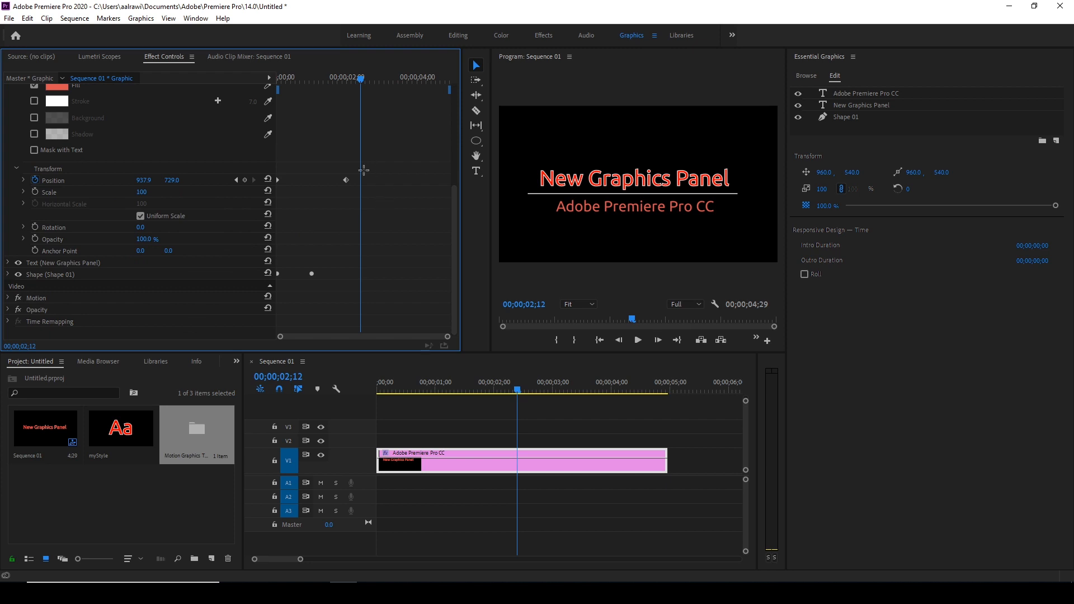
drag(364, 170, 275, 209)
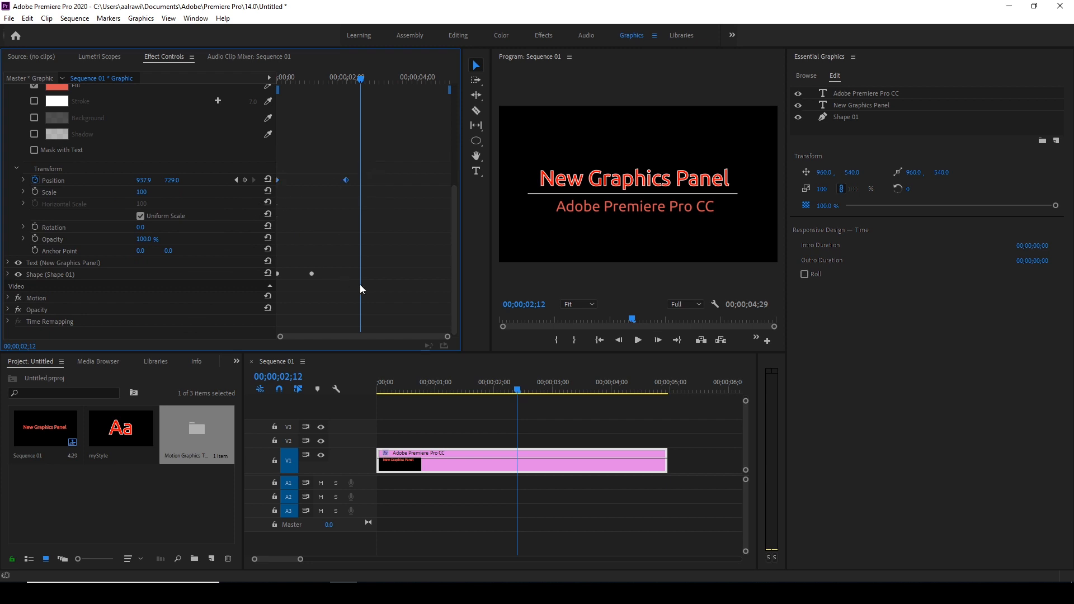
click(36, 180)
click(559, 310)
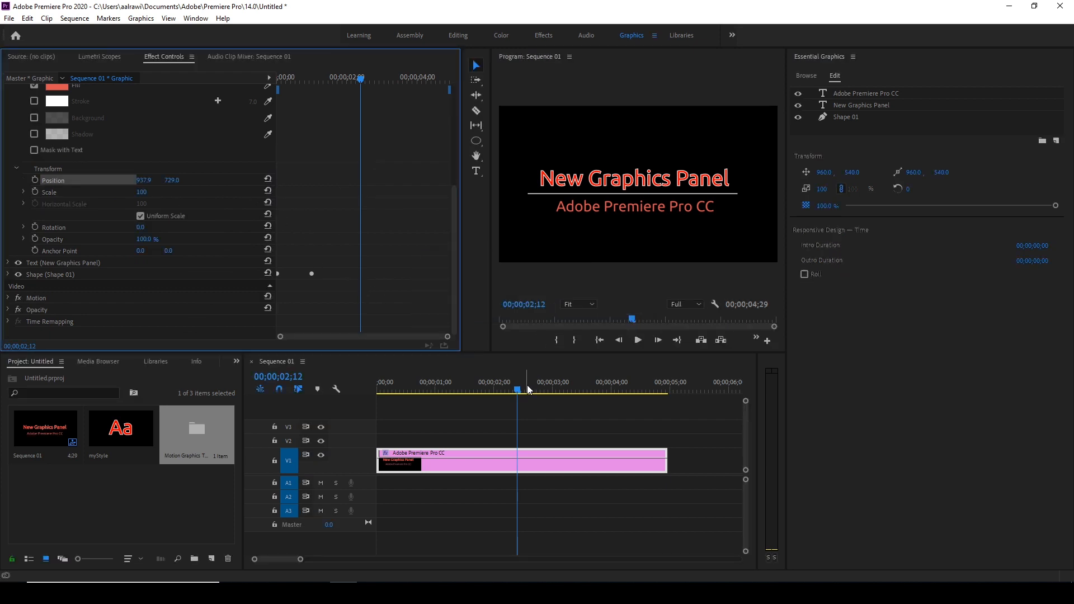
- Move the playhead to 00;00;01;00 and enlarge the Program monitor by narrowing the Essential Graphics panel
drag(528, 390, 436, 383)
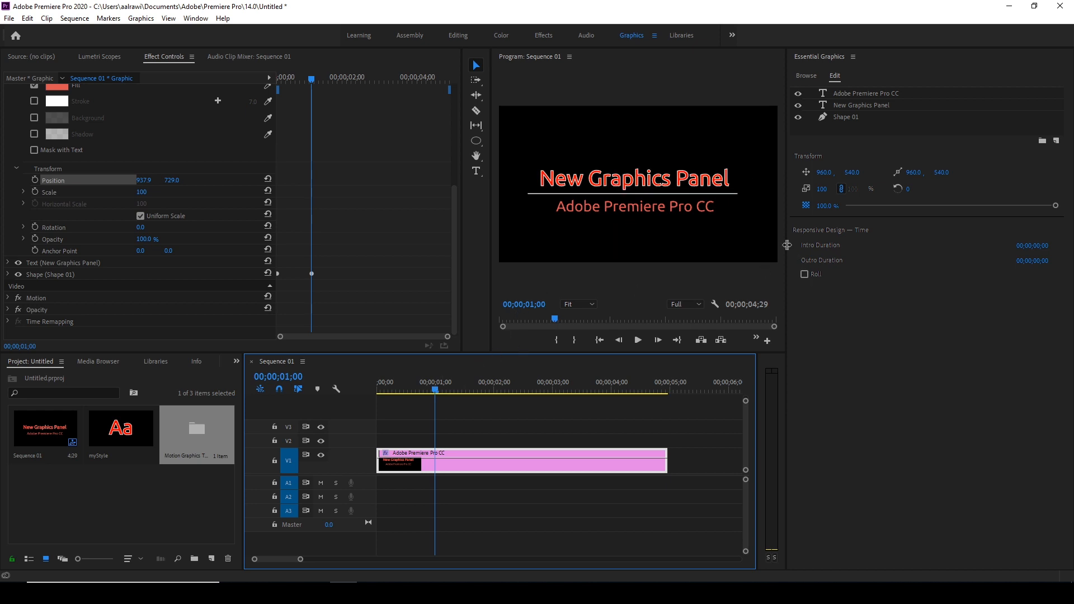
drag(787, 245, 988, 240)
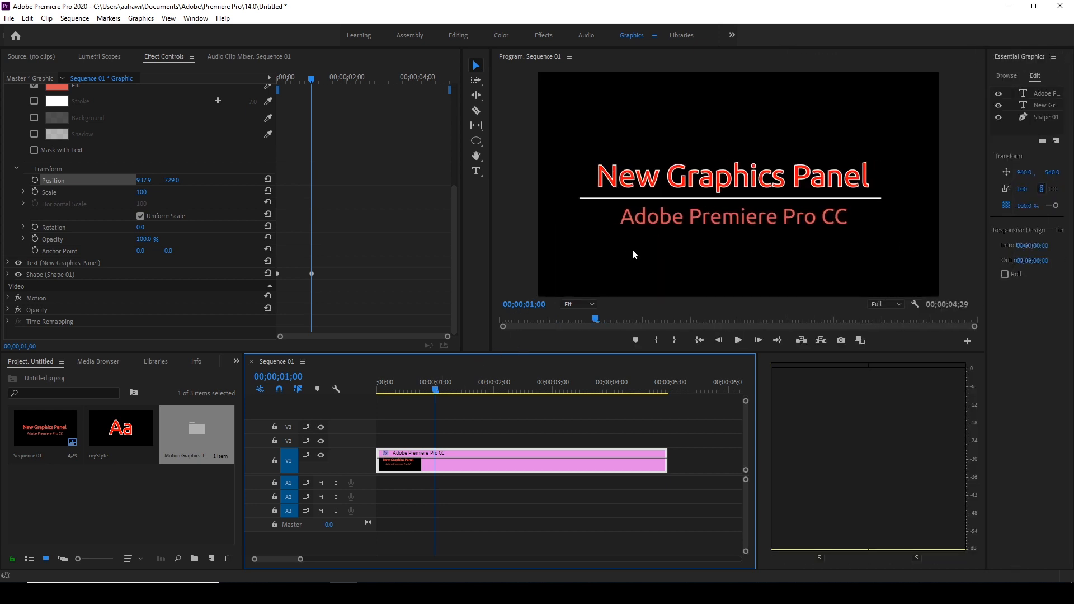
- Reorder the New Graphics Panel text above the Adobe Premiere Pro CC text in the graphic and expand its properties
scroll(50, 242, up, 5)
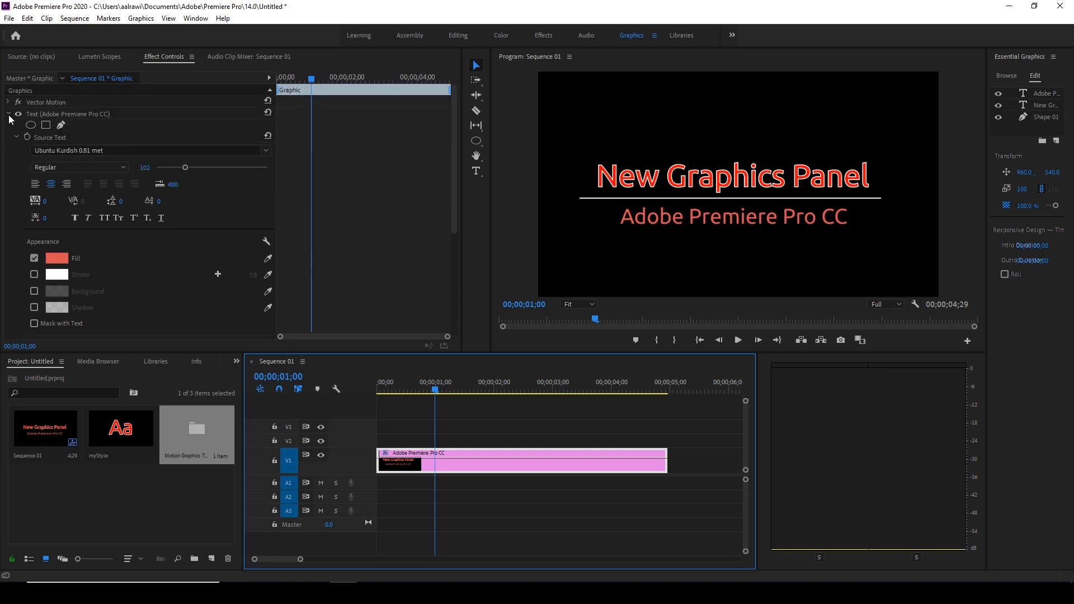
click(8, 114)
click(61, 114)
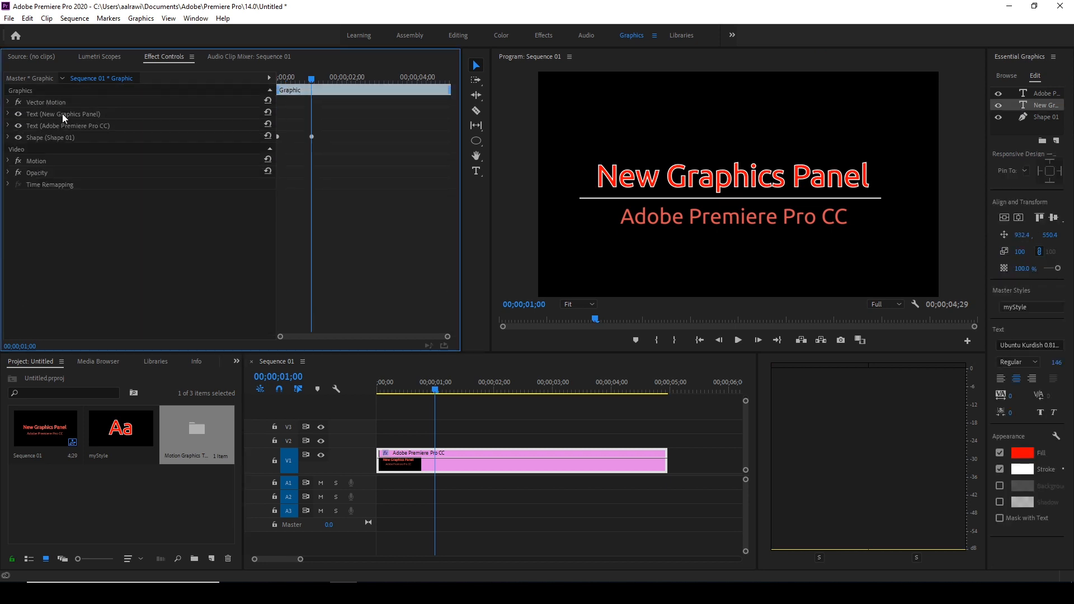
click(8, 114)
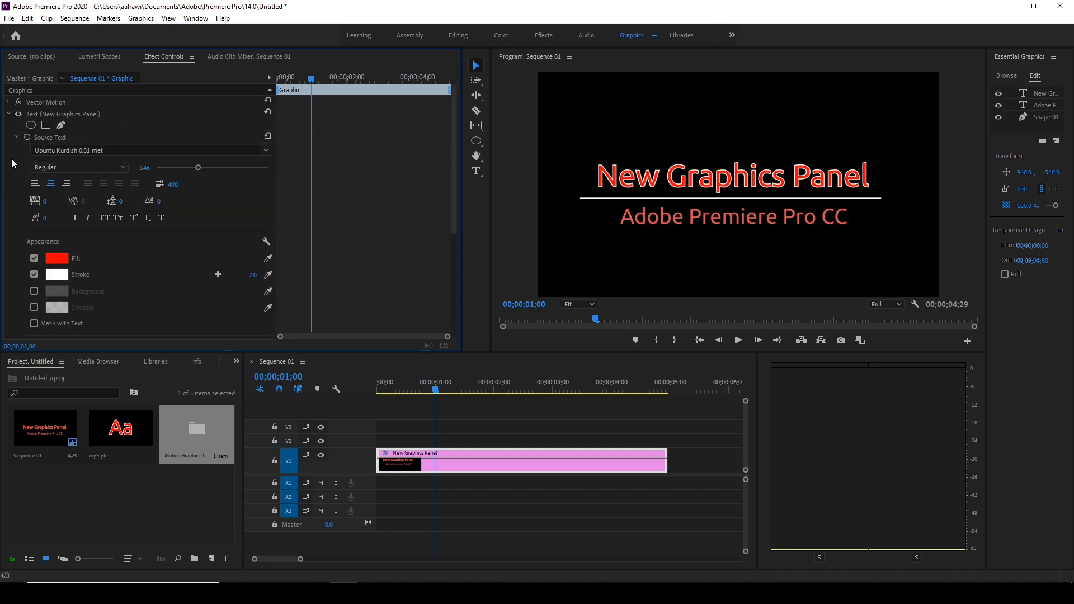
- Add a rectangular mask to the New Graphics Panel text and stretch its corners around the whole line above the divider
click(46, 125)
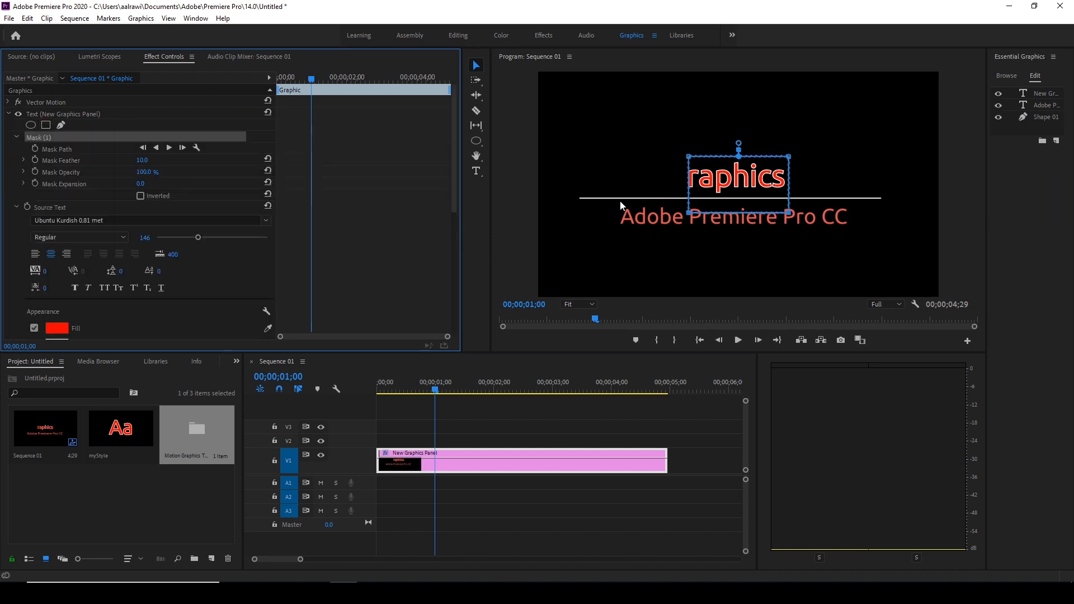
drag(790, 214, 877, 194)
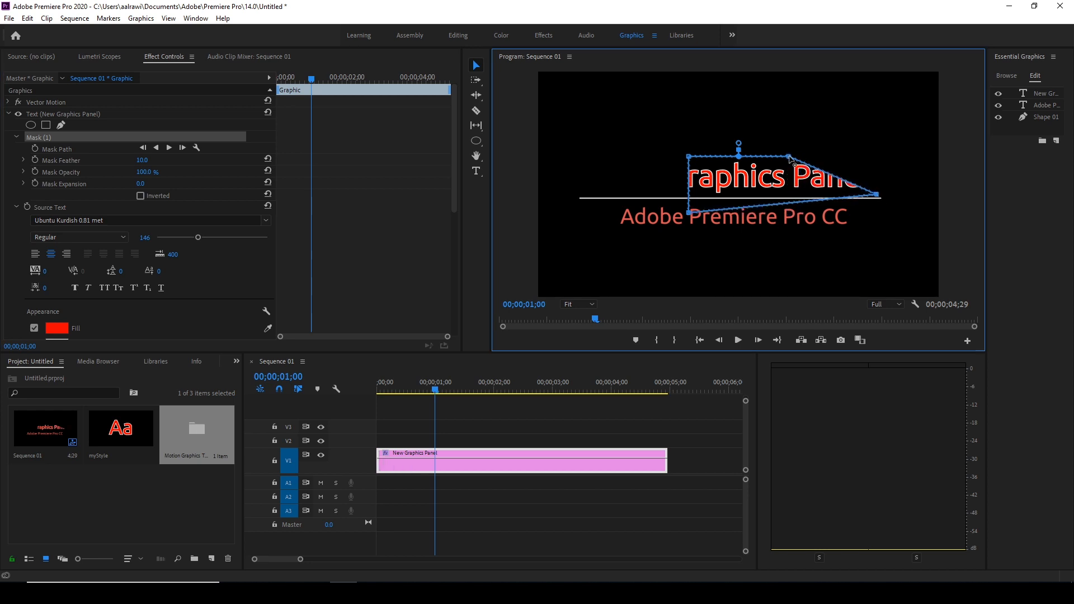
drag(789, 156, 879, 157)
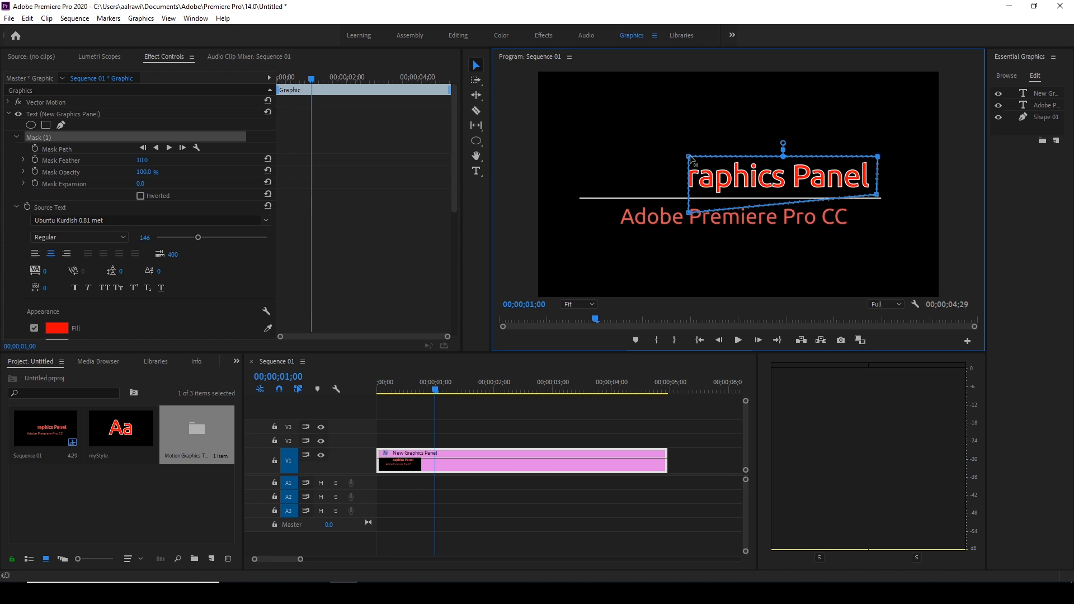
drag(627, 158, 573, 158)
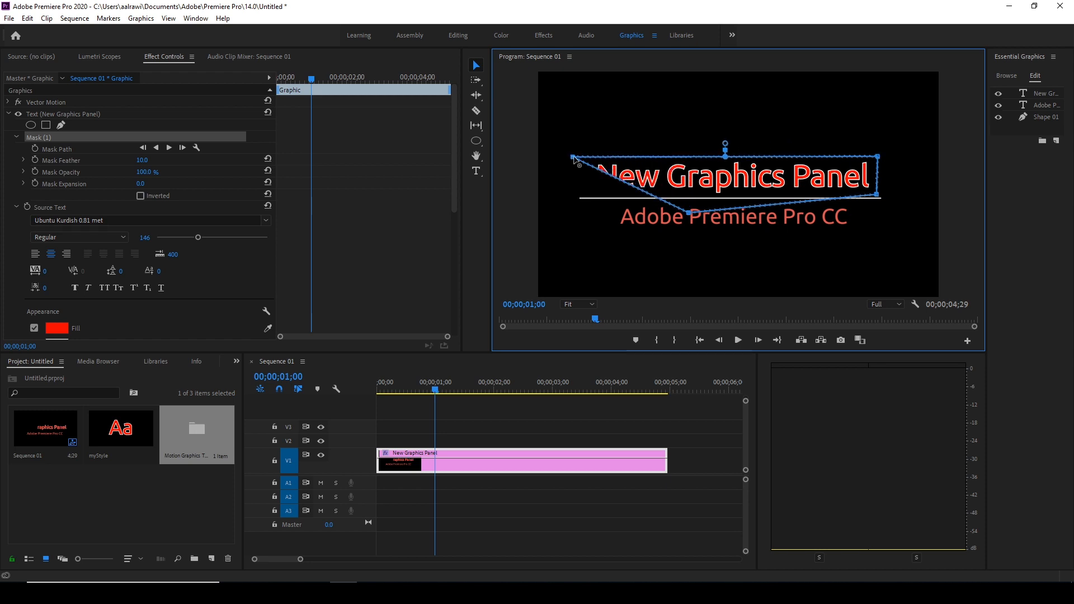
drag(695, 212, 582, 159)
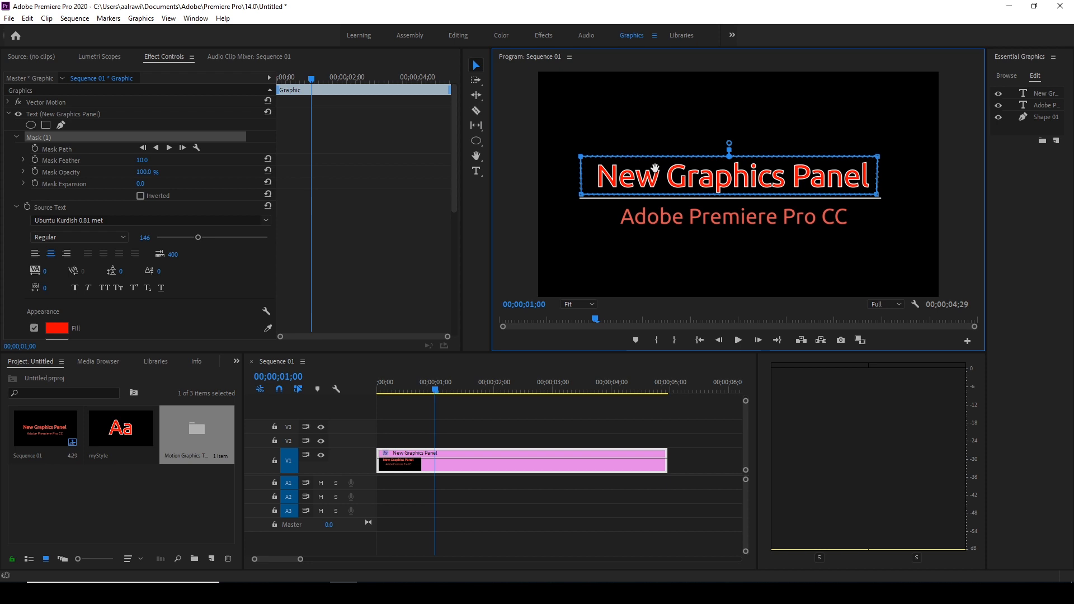
click(706, 157)
drag(707, 165, 710, 174)
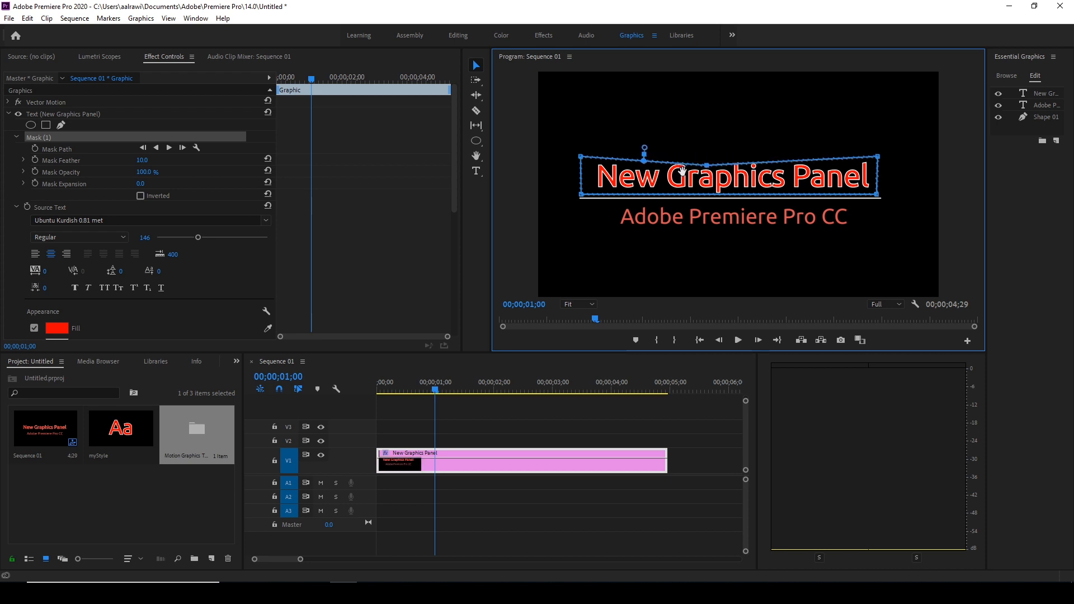
key(ctrl+z)
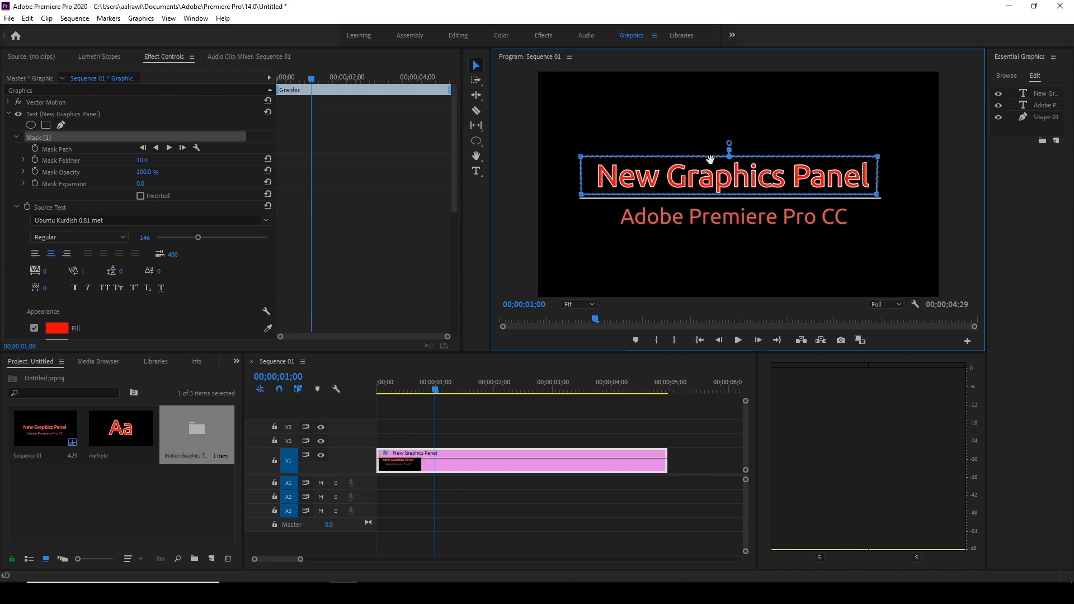
- Nudge the mask down slightly towards the divider and keyframe the New Graphics Panel text's position at 932.4, 713.4 at 00;00;01;00
mouse_move(710, 159)
mouse_down()
mouse_move(713, 198)
mouse_move(711, 160)
mouse_up()
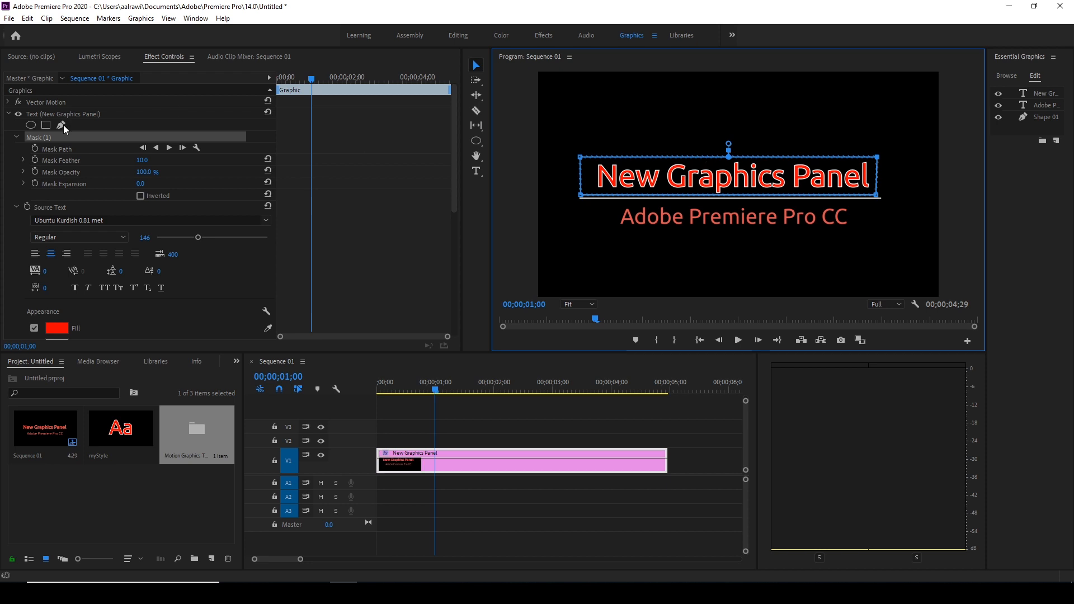
click(16, 138)
scroll(68, 235, down, 3)
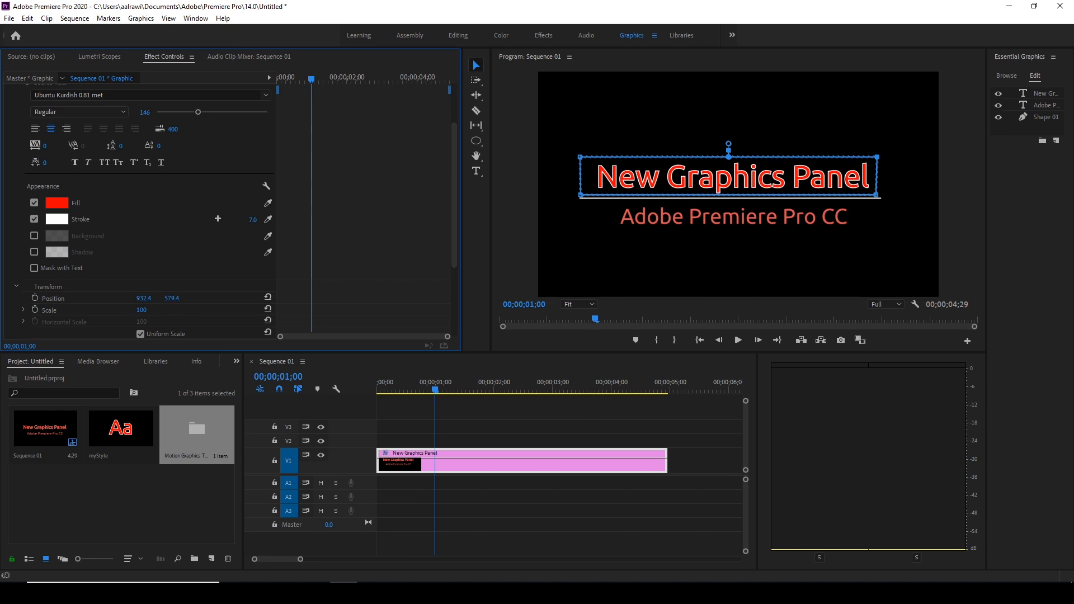
drag(168, 298, 246, 298)
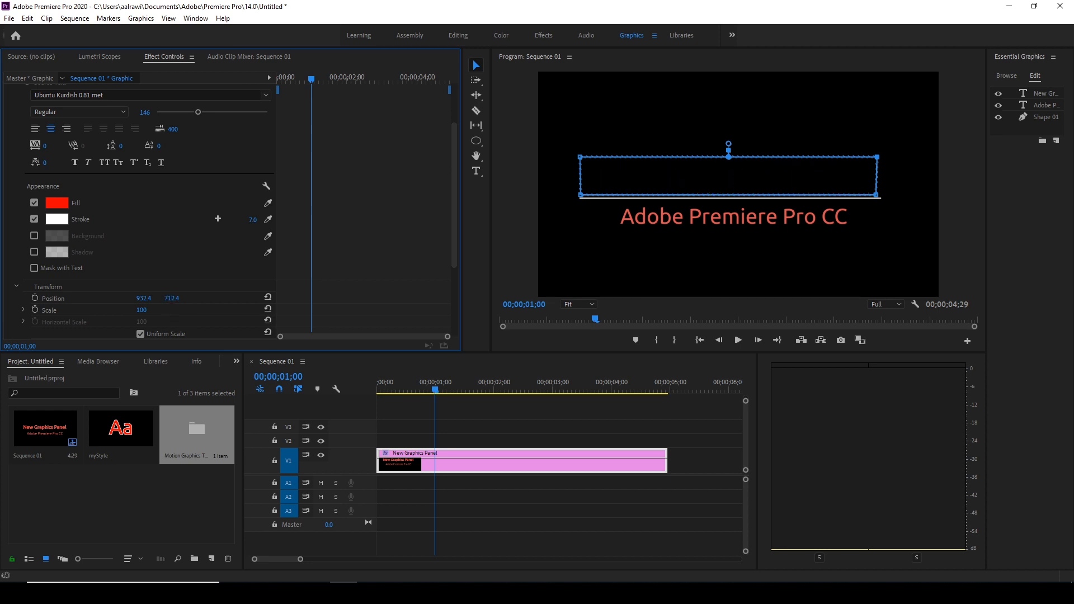
click(34, 299)
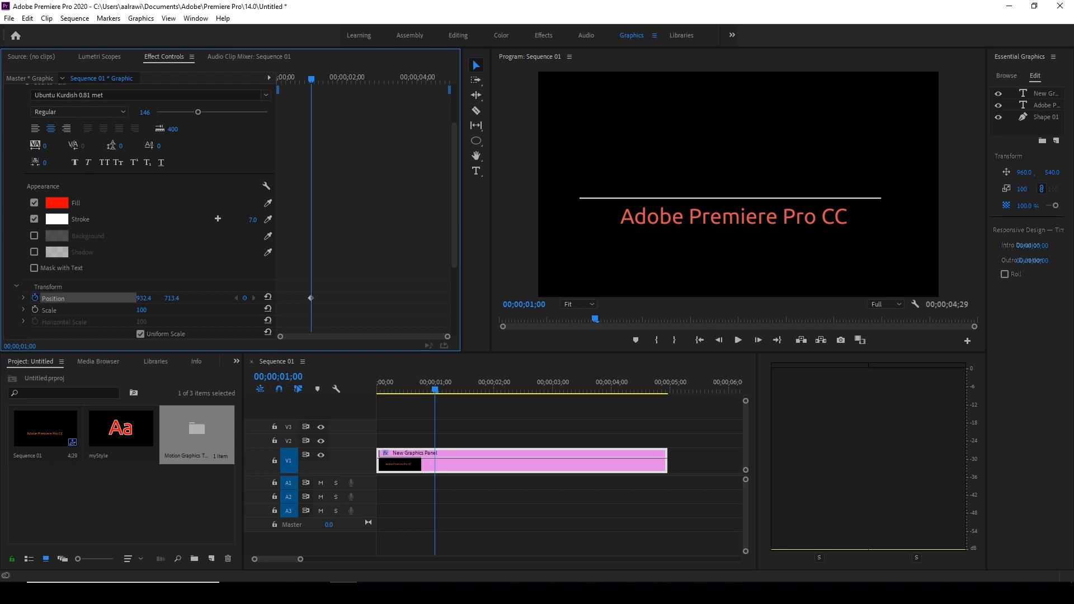
- At 00;00;02;00, set the New Graphics Panel text's position to 932.4, 557.4 to keyframe it above the divider
click(284, 378)
text(200)
key(Return)
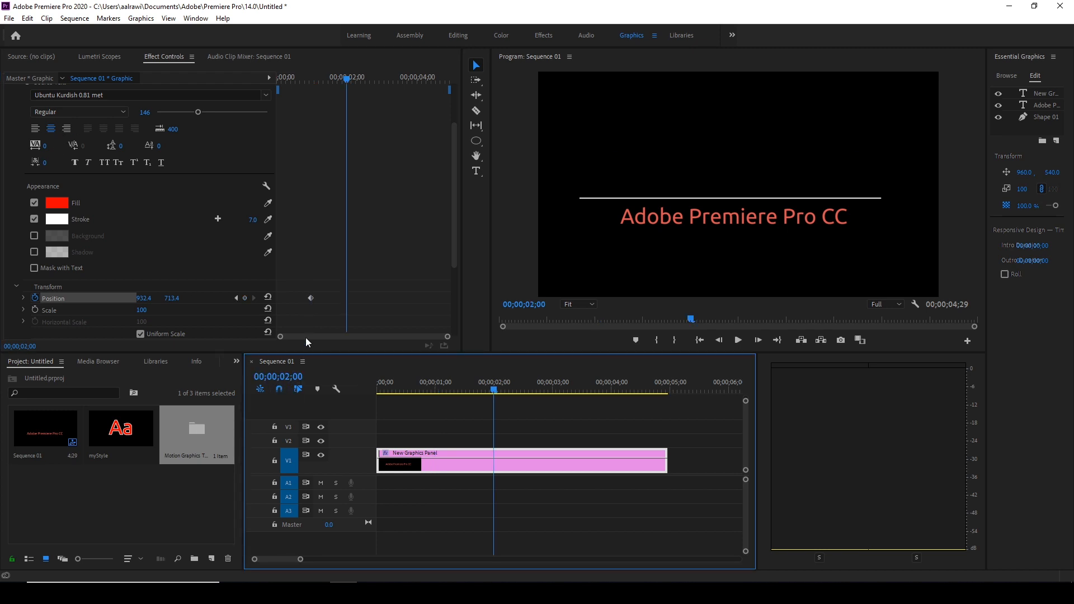
drag(172, 301, 330, 300)
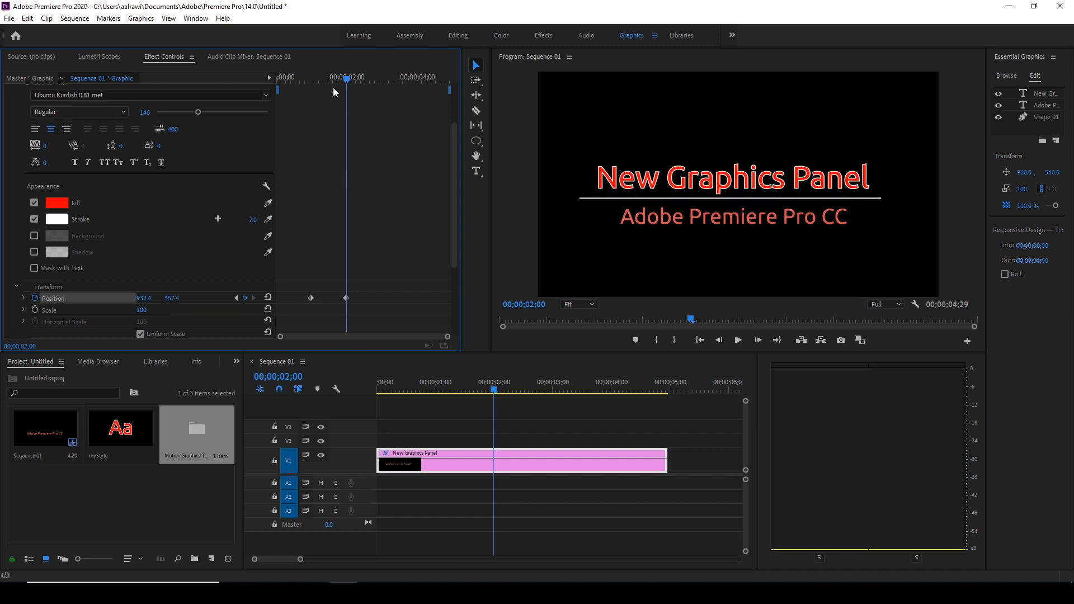
- Play the sequence from the beginning to preview the New Graphics Panel text's masked reveal
drag(344, 83, 253, 93)
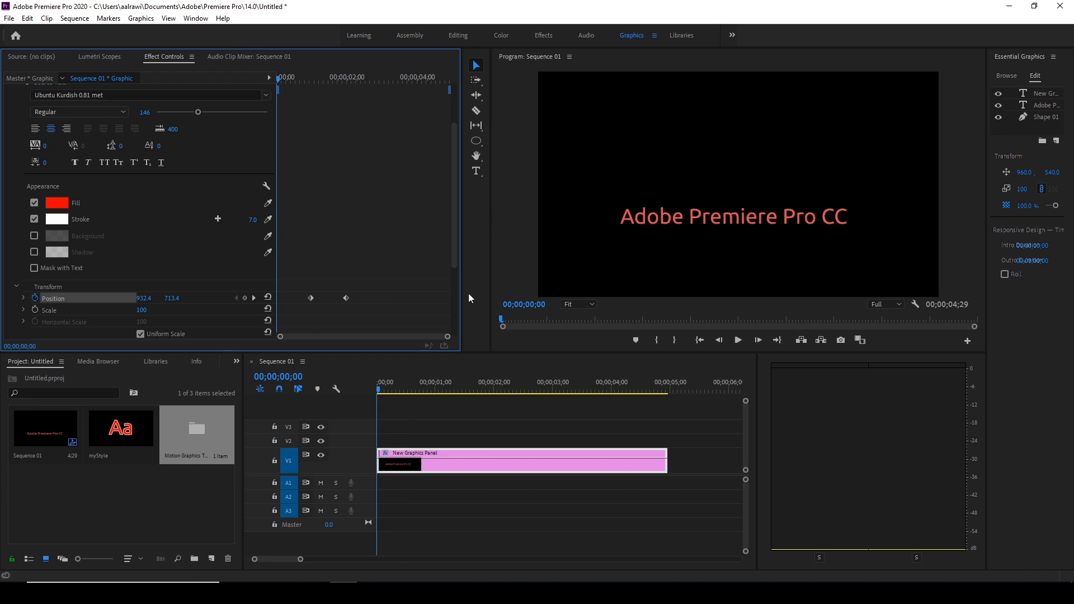
click(738, 339)
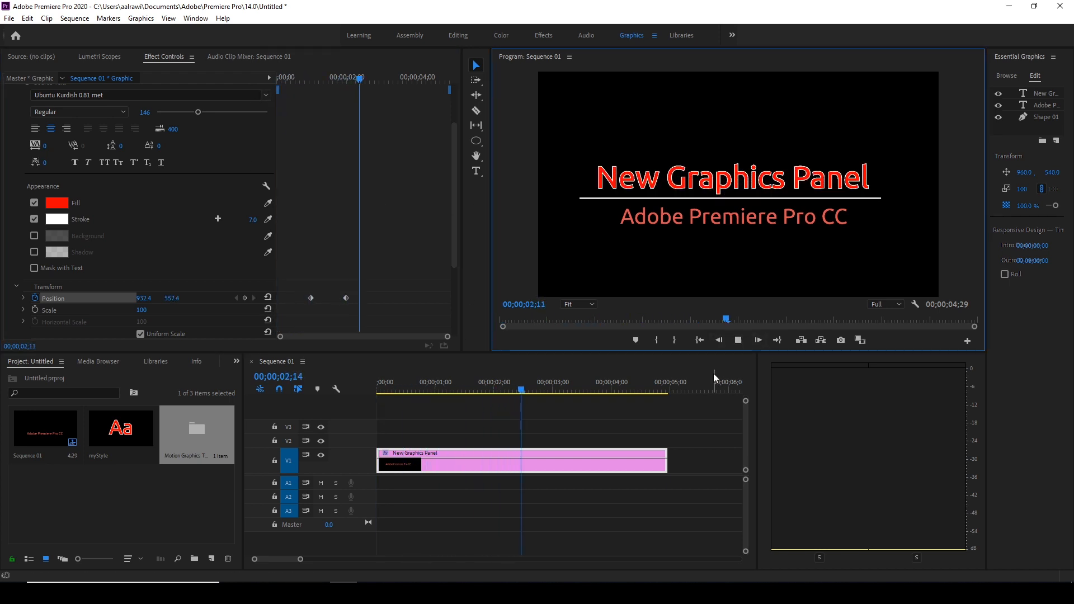
key(space)
- Apply Bezier temporal interpolation to both position keyframes of the New Graphics Panel text
drag(352, 290, 308, 309)
right_click(312, 299)
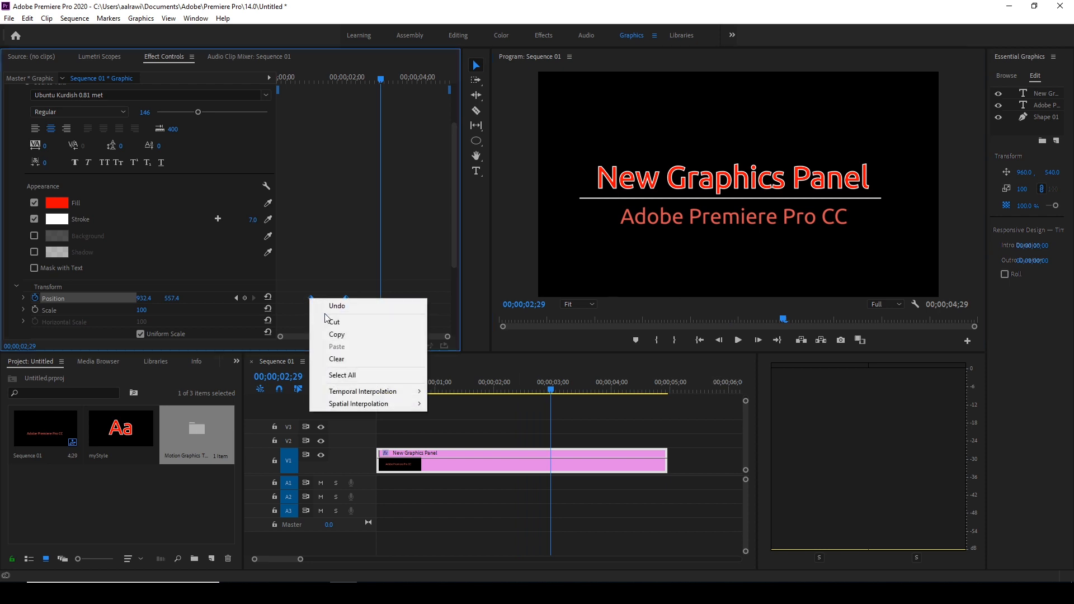
mouse_move(378, 398)
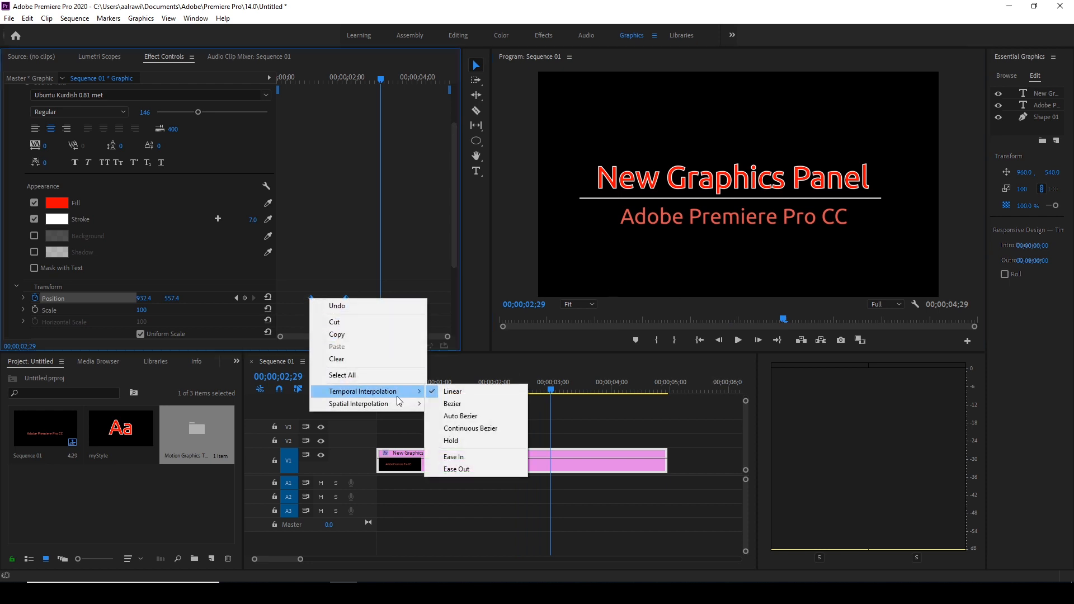
click(467, 404)
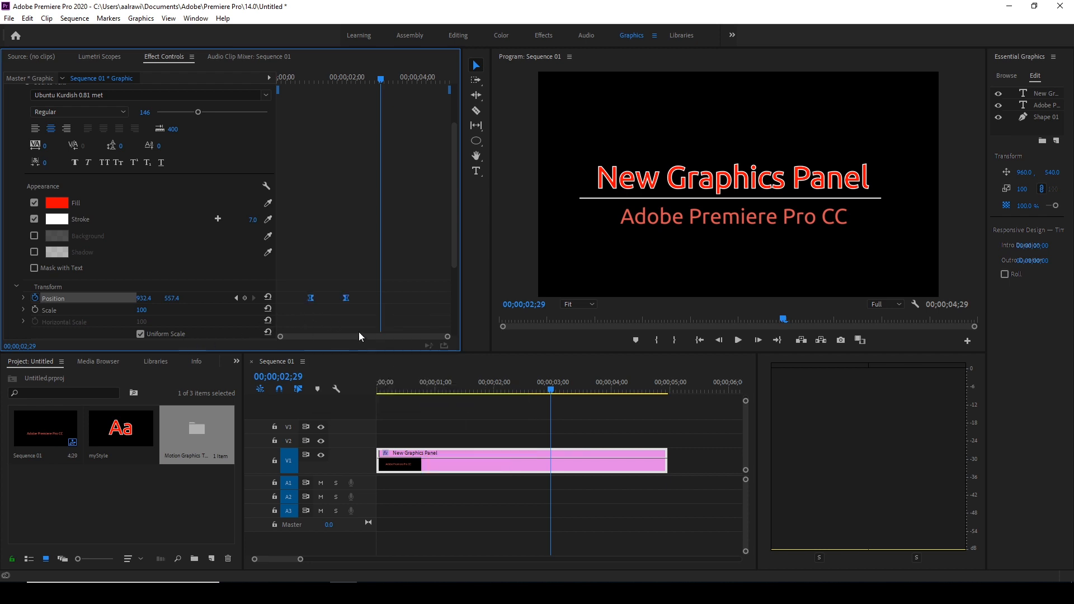
- Play back from around the first position keyframe to check the smoothed motion of the New Graphics Panel text
drag(381, 79, 316, 89)
click(735, 344)
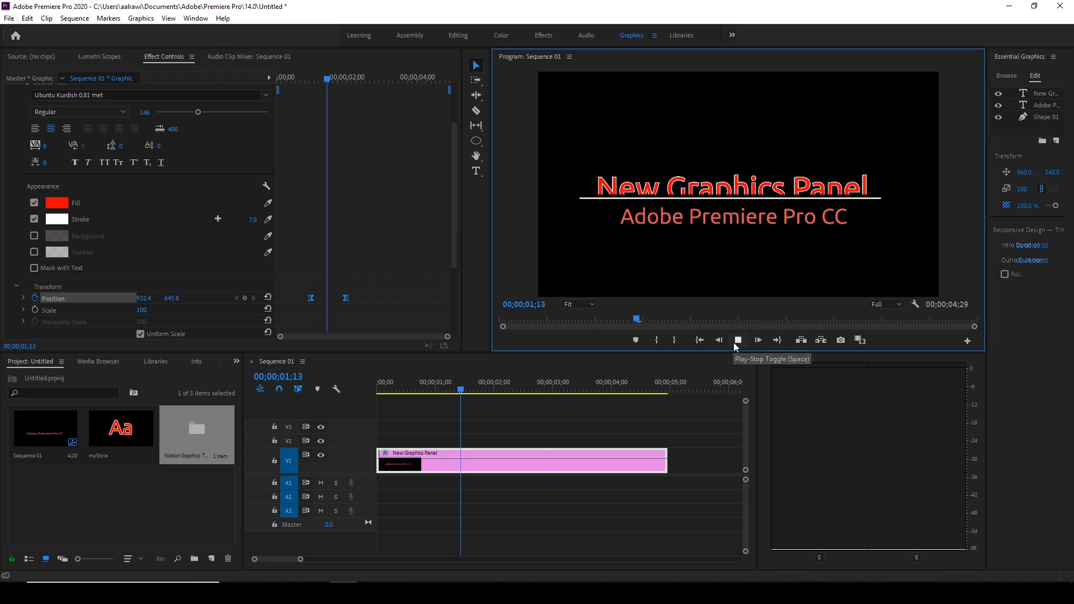
click(317, 303)
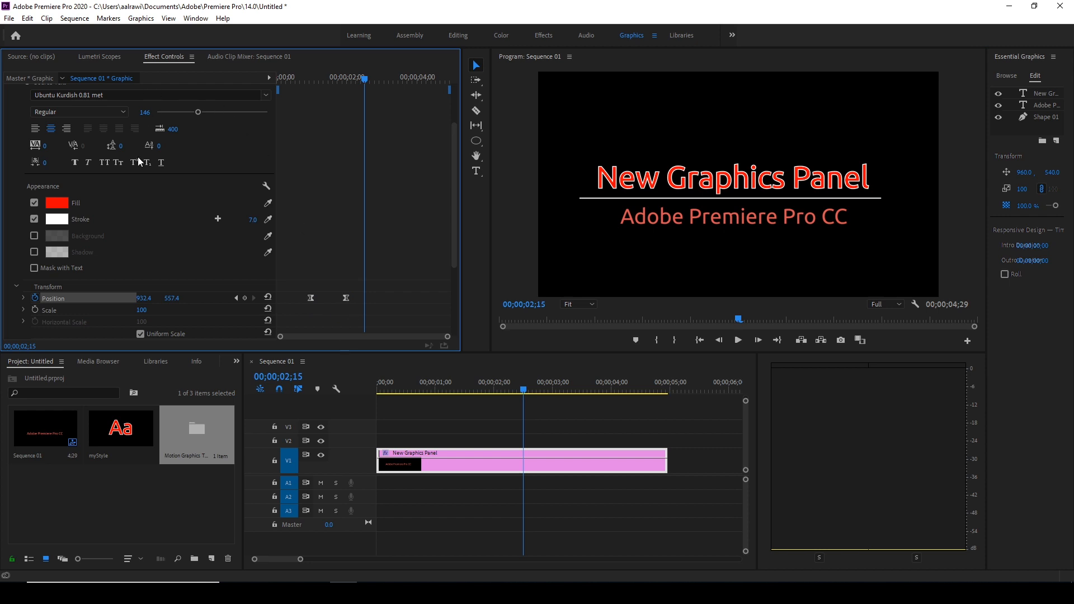
- Collapse the New Graphics Panel text's properties and add a rectangular mask to the Adobe Premiere Pro CC text
scroll(56, 169, up, 3)
click(8, 114)
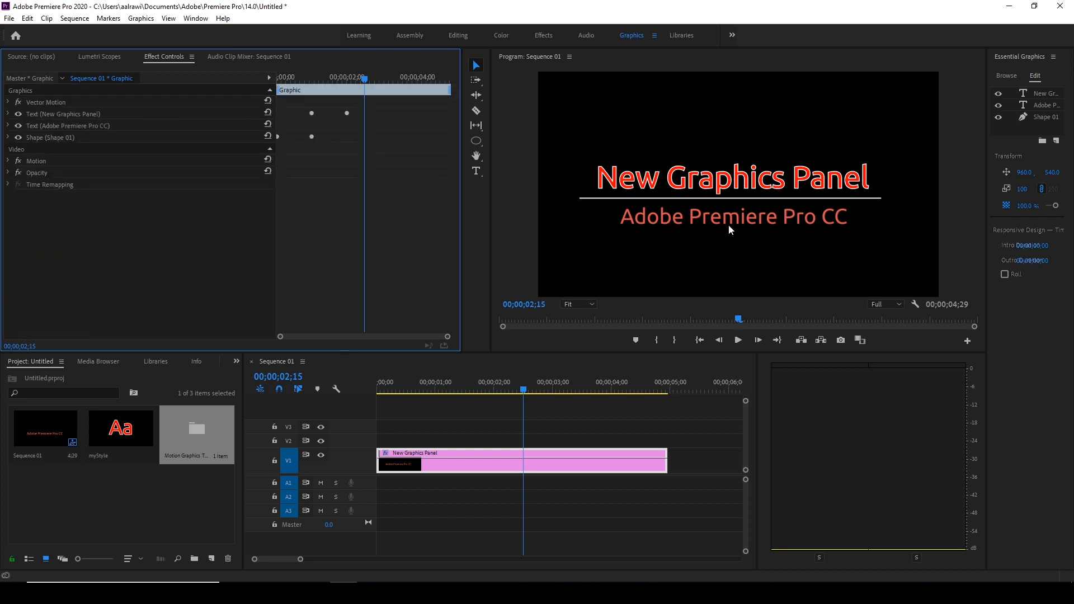
click(6, 127)
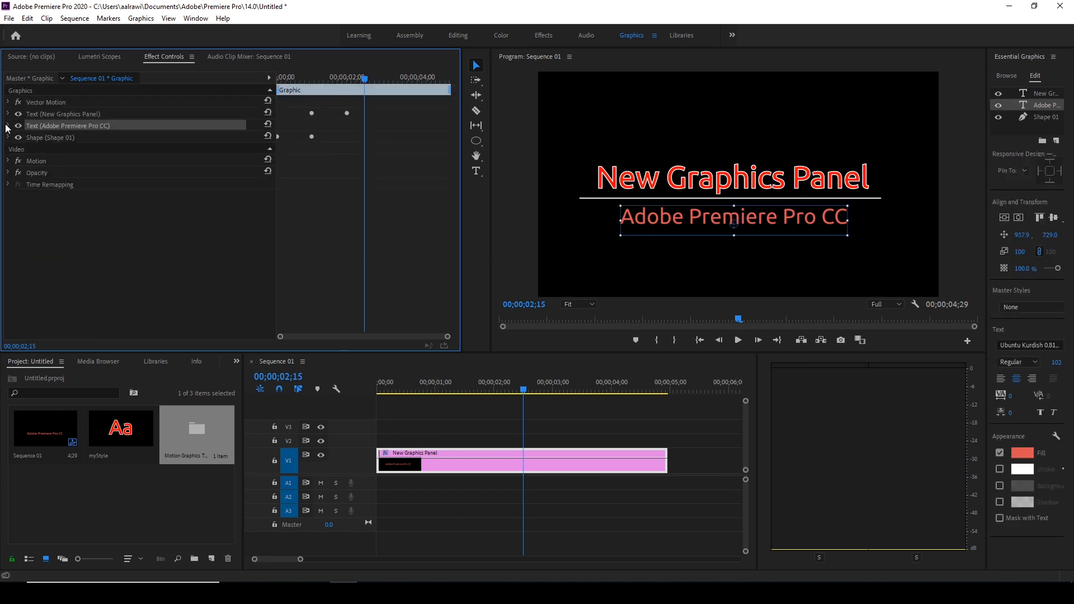
click(8, 126)
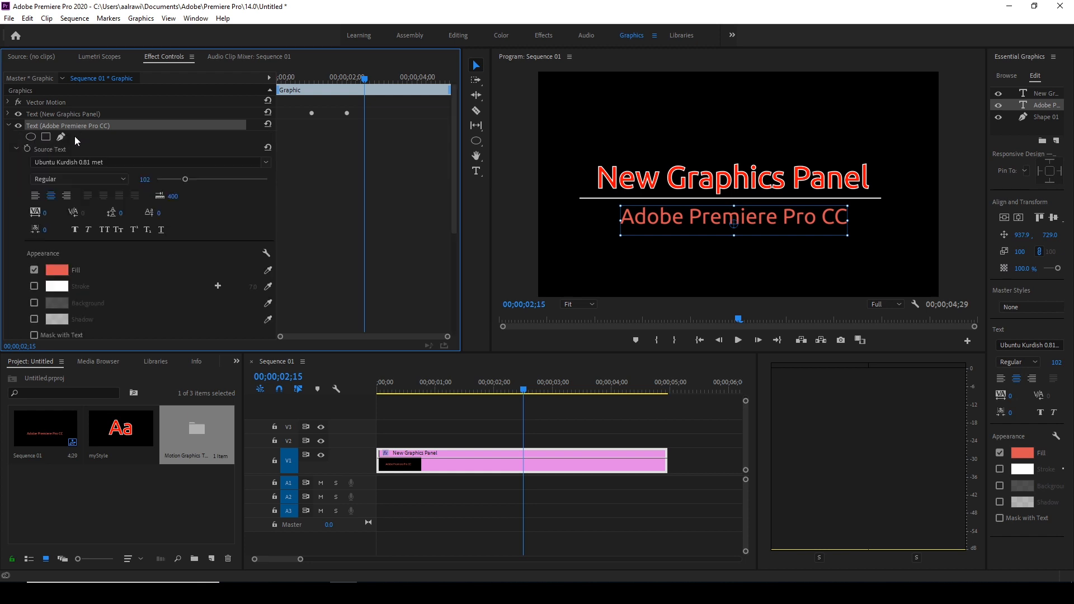
click(46, 137)
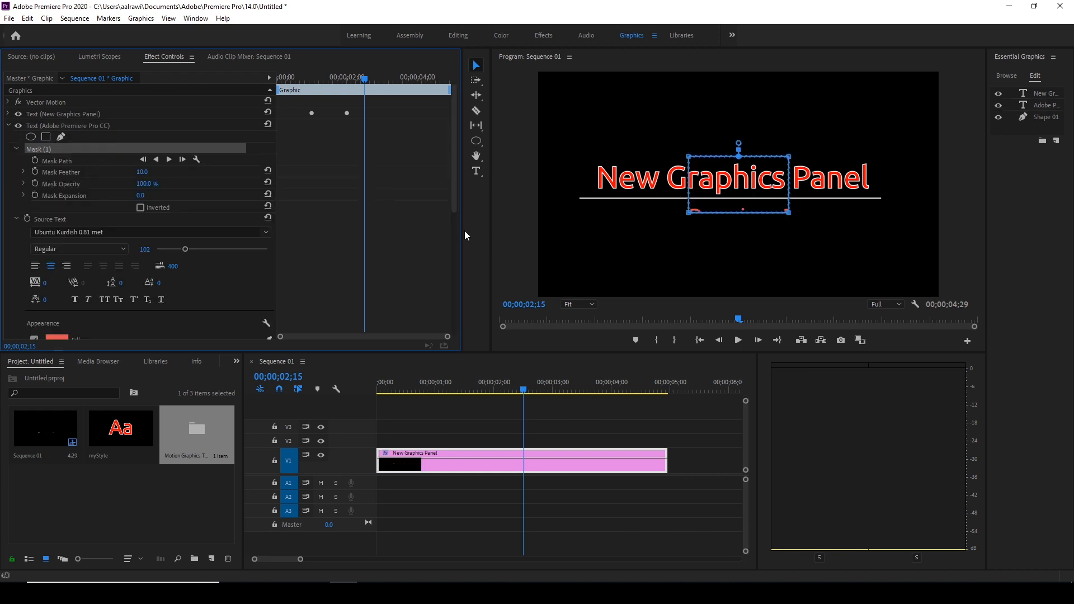
- Move and reshape the mask so it frames the whole Adobe Premiere Pro CC line directly beneath the divider
mouse_move(757, 211)
mouse_down()
mouse_move(743, 255)
mouse_move(770, 221)
mouse_move(768, 205)
mouse_up()
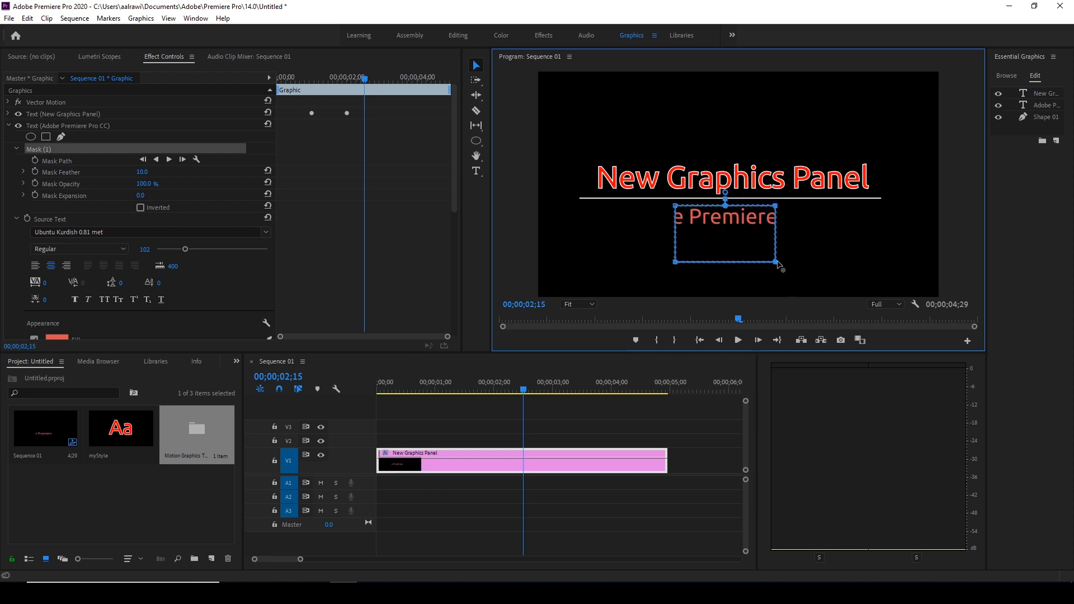
drag(778, 262, 855, 261)
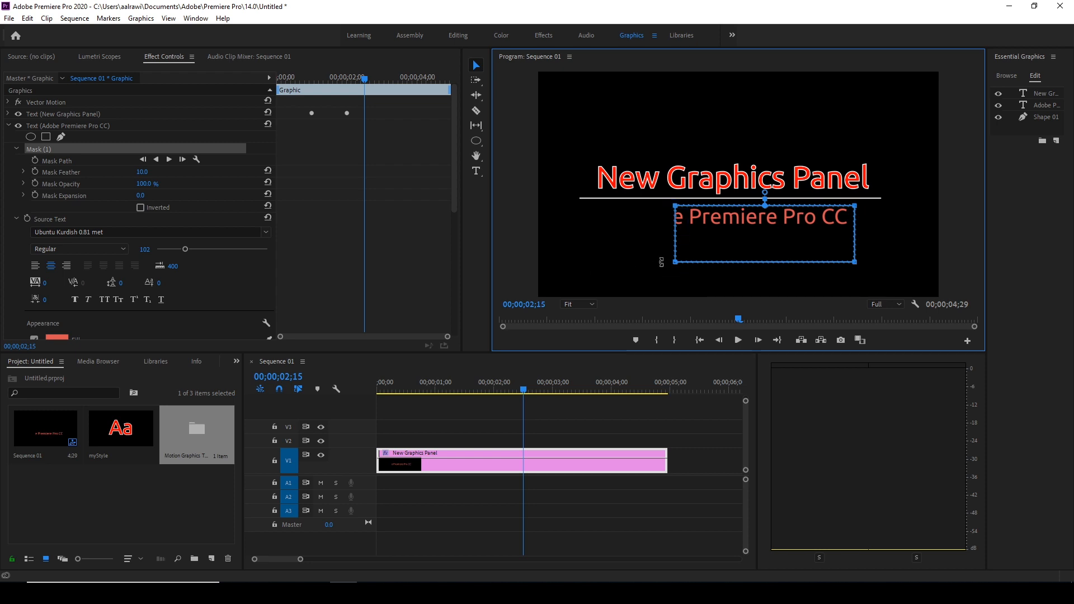
drag(693, 279, 650, 197)
drag(676, 263, 613, 266)
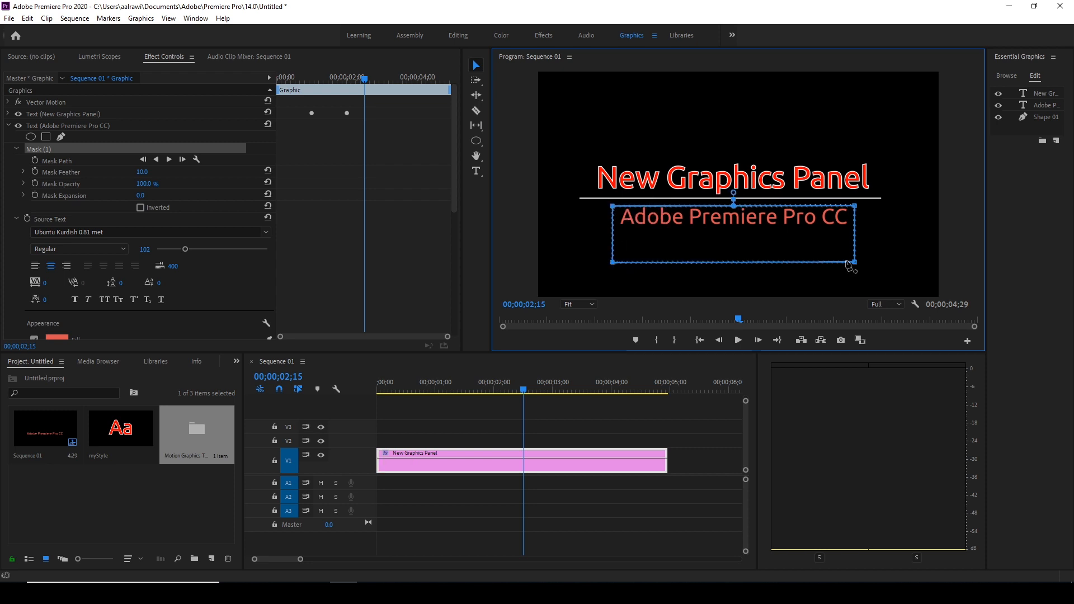
drag(876, 258, 613, 234)
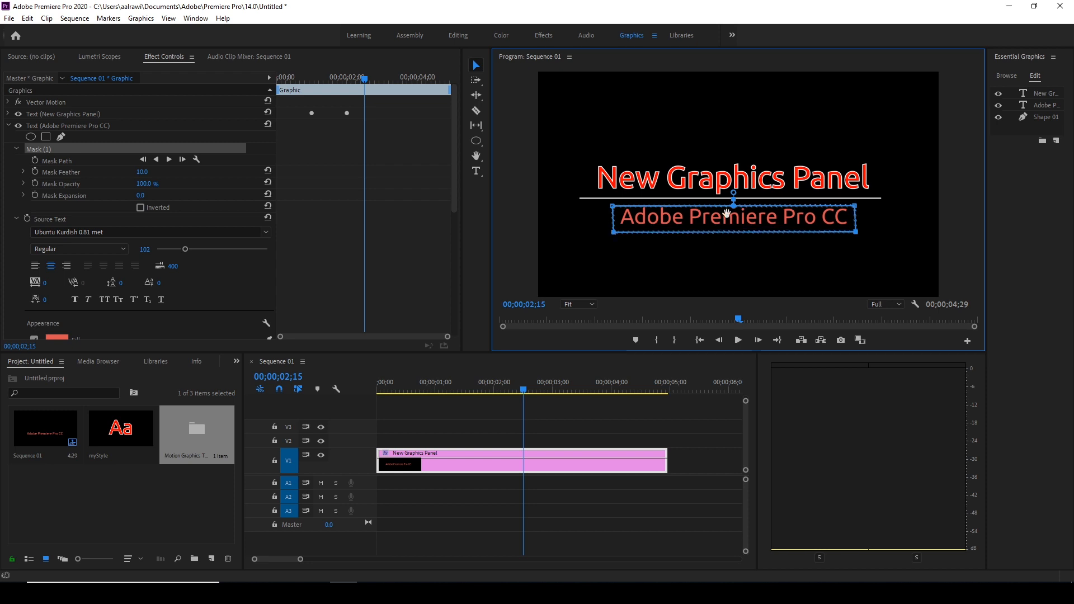
drag(727, 212, 727, 209)
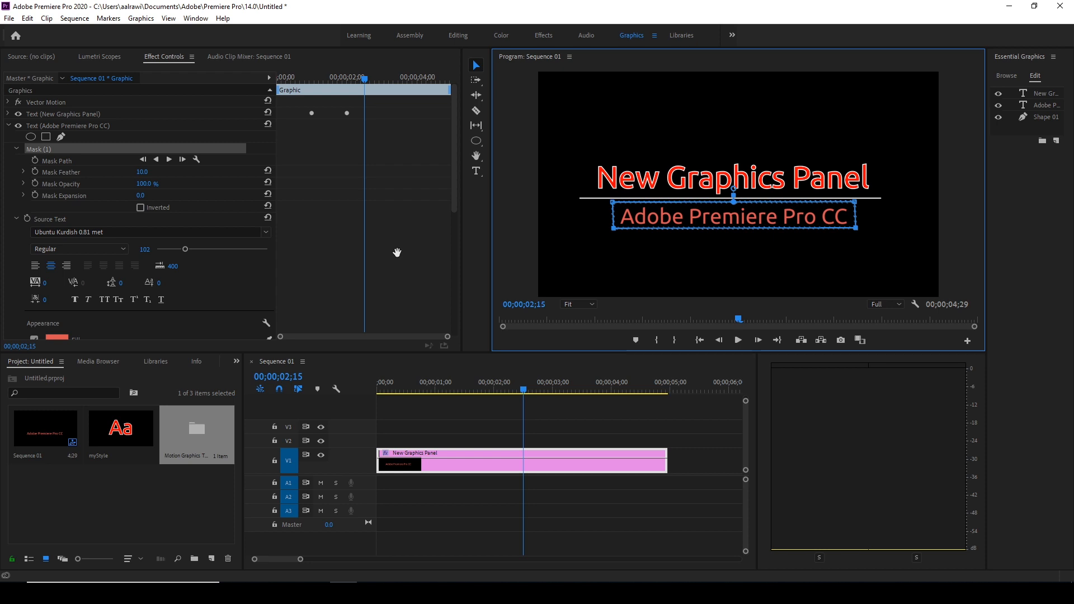
- Animate the Adobe Premiere Pro CC text's position from 937.9, 610.0 at 00;00;01;00 to 937.9, 729.0 at 00;00;02;00
click(361, 134)
key(Left)
key(Left)
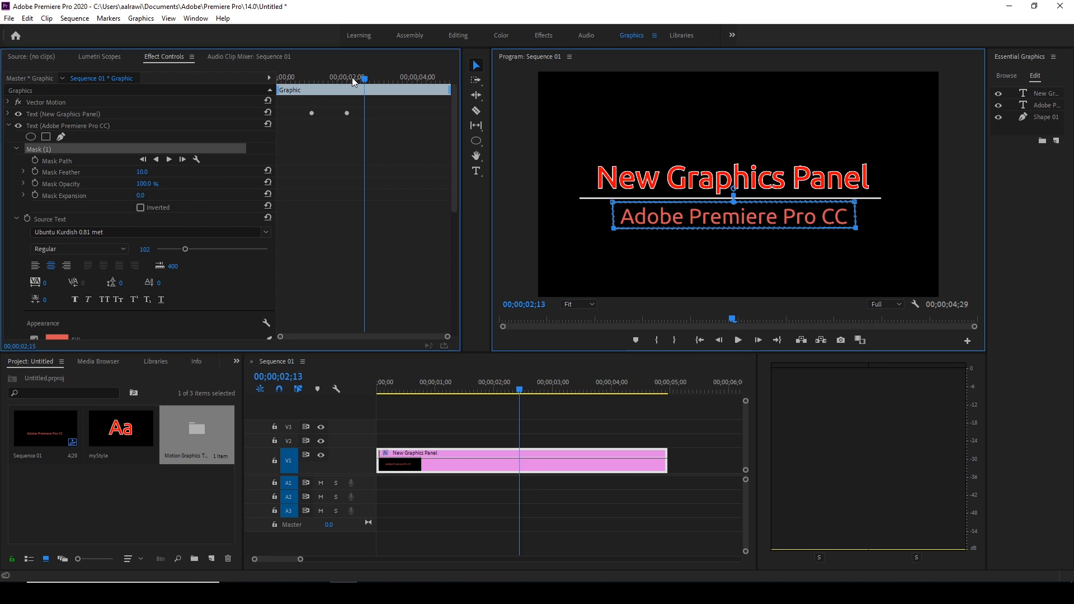
drag(354, 82, 346, 79)
click(15, 149)
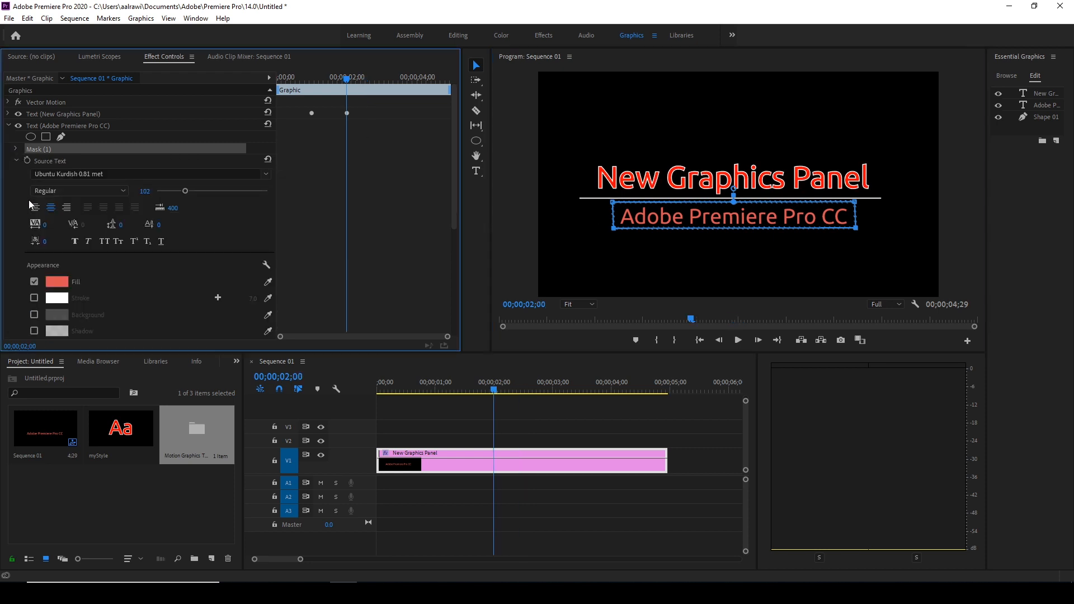
scroll(84, 231, down, 8)
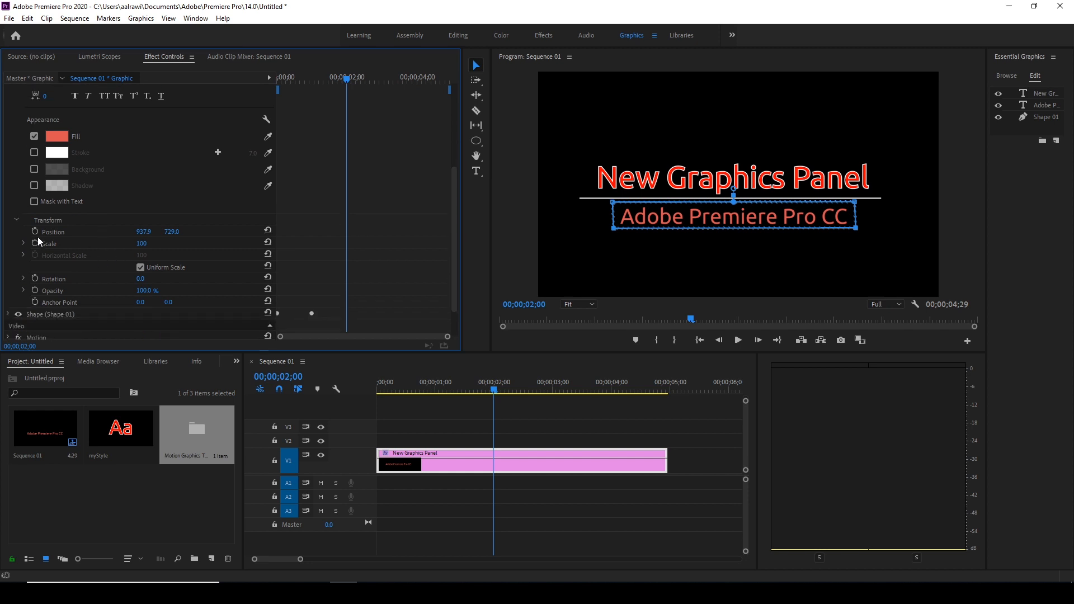
click(37, 233)
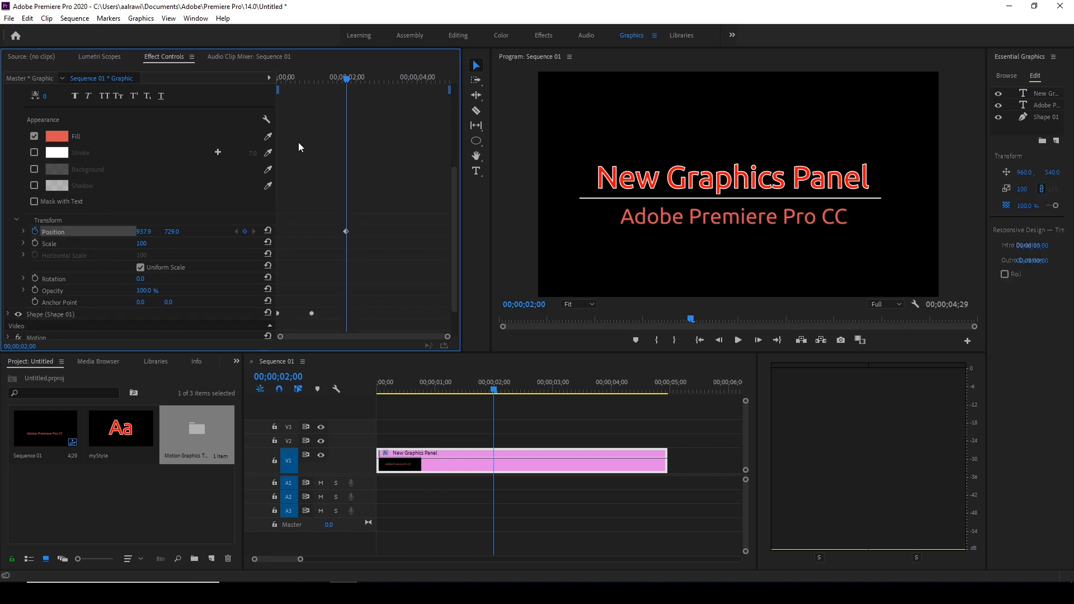
drag(344, 88, 313, 79)
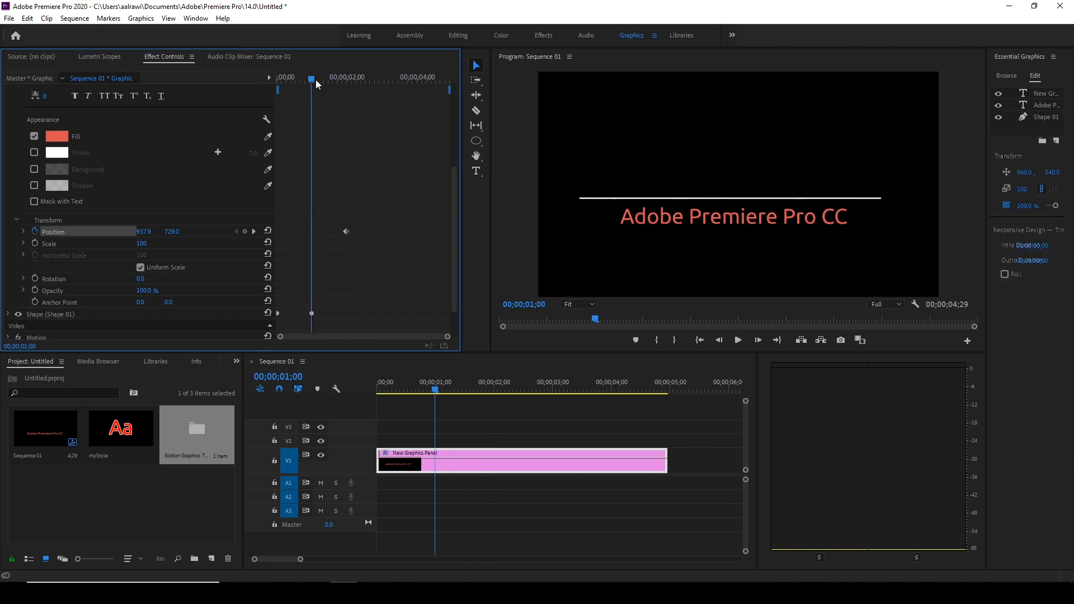
drag(173, 231, 103, 231)
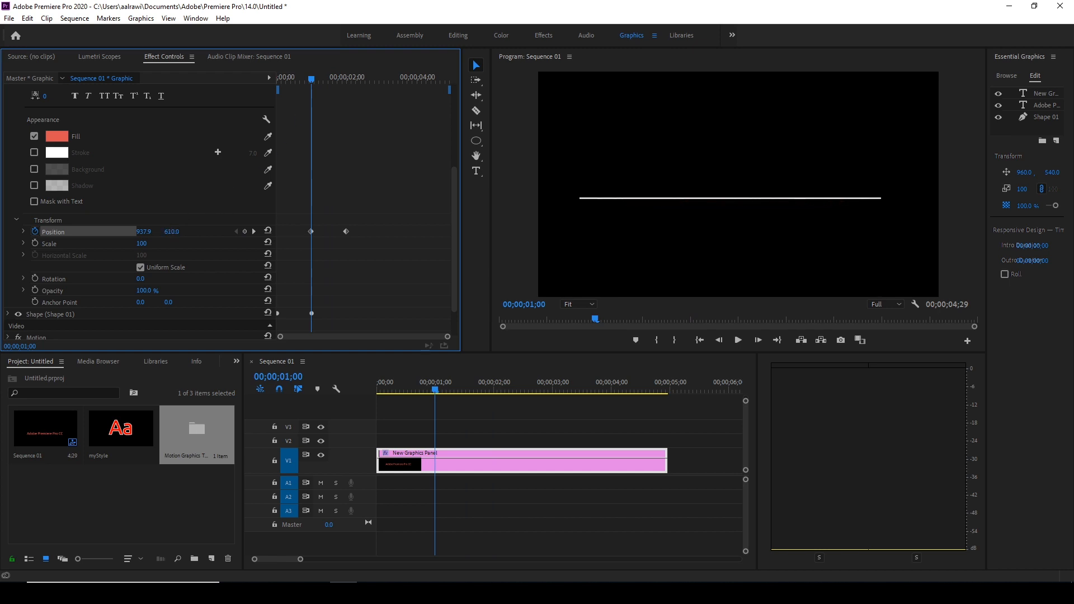
- Play back the sequence from the start to check both masked text reveals from the divider
drag(309, 80, 270, 91)
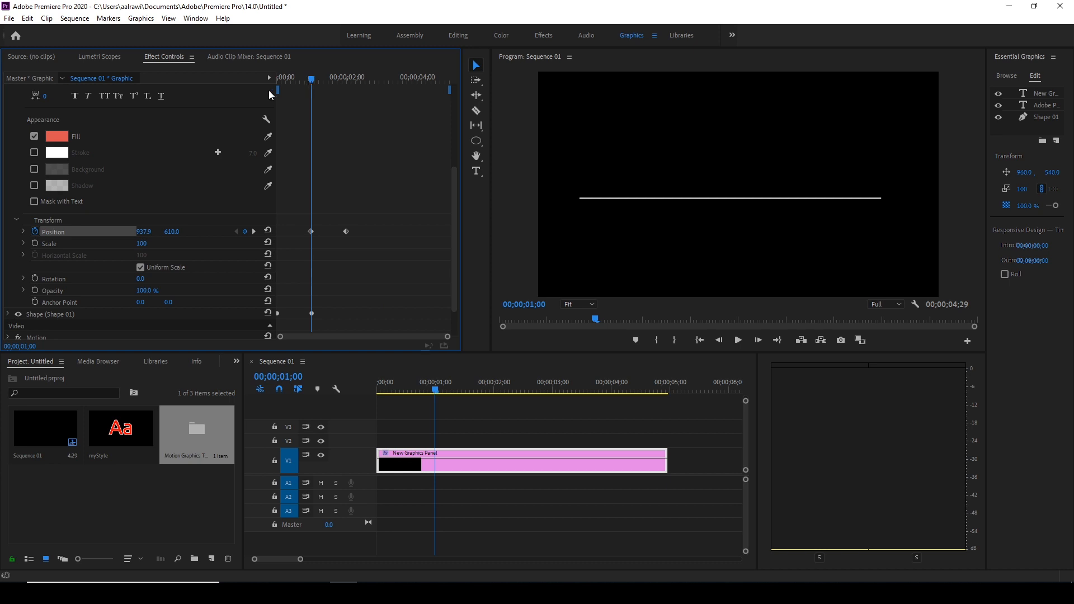
click(739, 340)
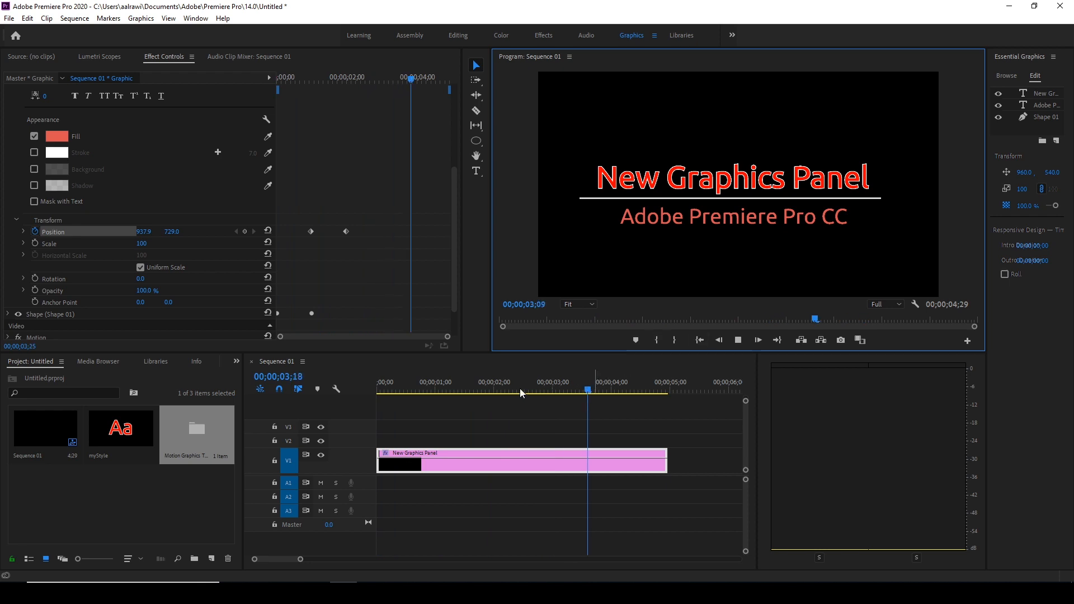
click(394, 390)
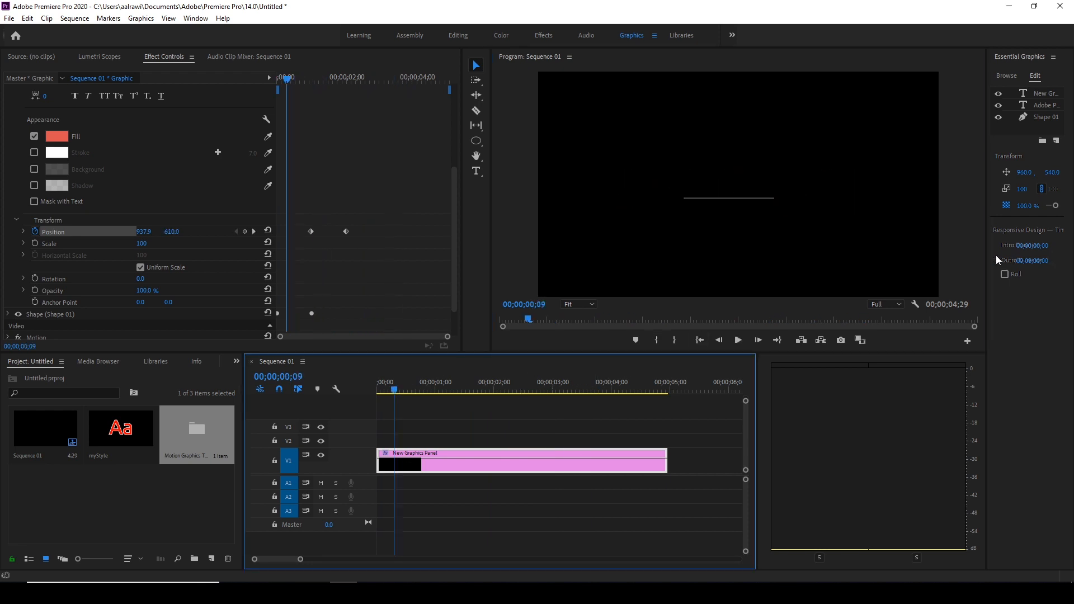
- Widen the Essential Graphics panel and place the myTitle template on V3 immediately after the existing graphic clip
drag(986, 260, 773, 270)
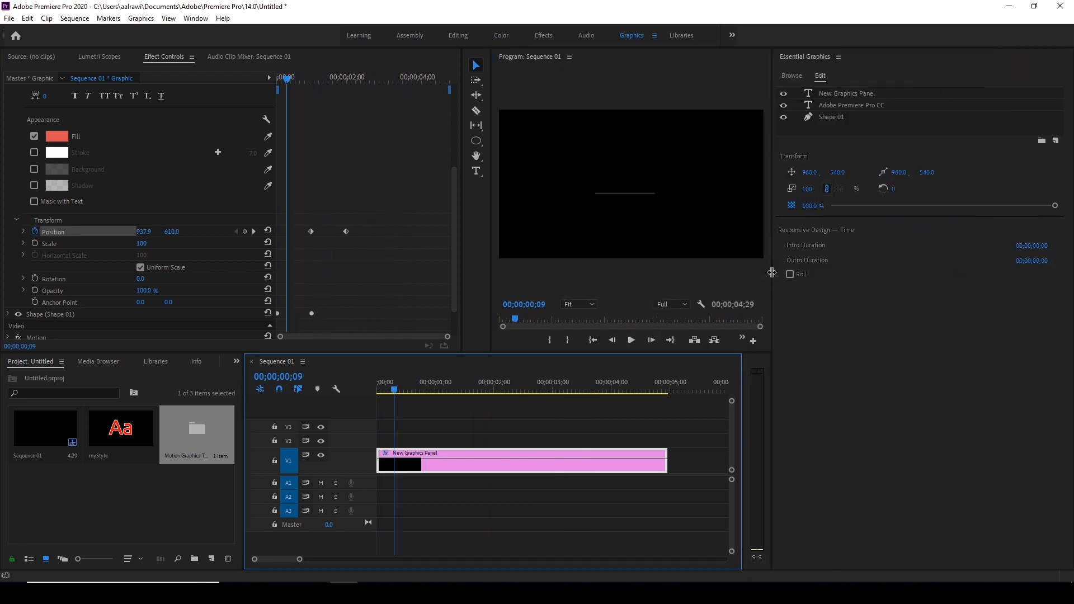
click(671, 415)
click(792, 75)
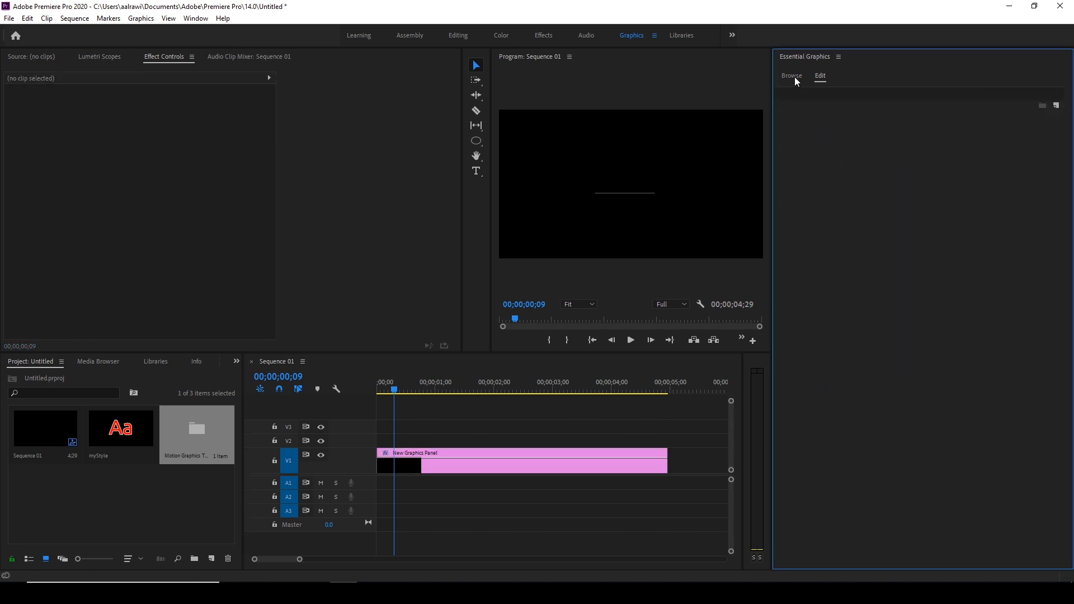
drag(834, 228, 549, 434)
drag(548, 432, 670, 432)
click(649, 439)
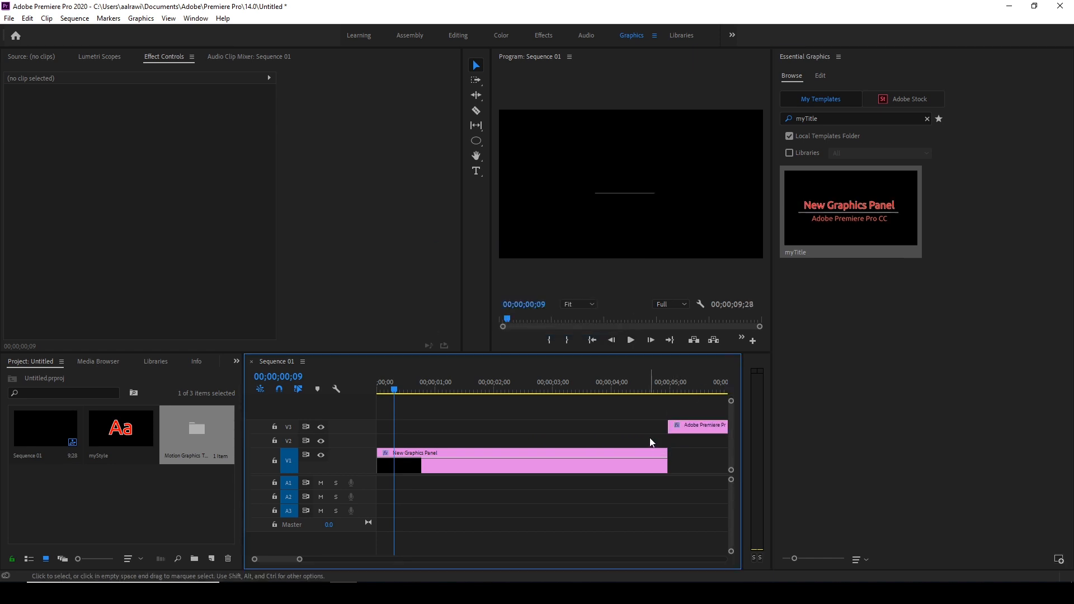
key(minus)
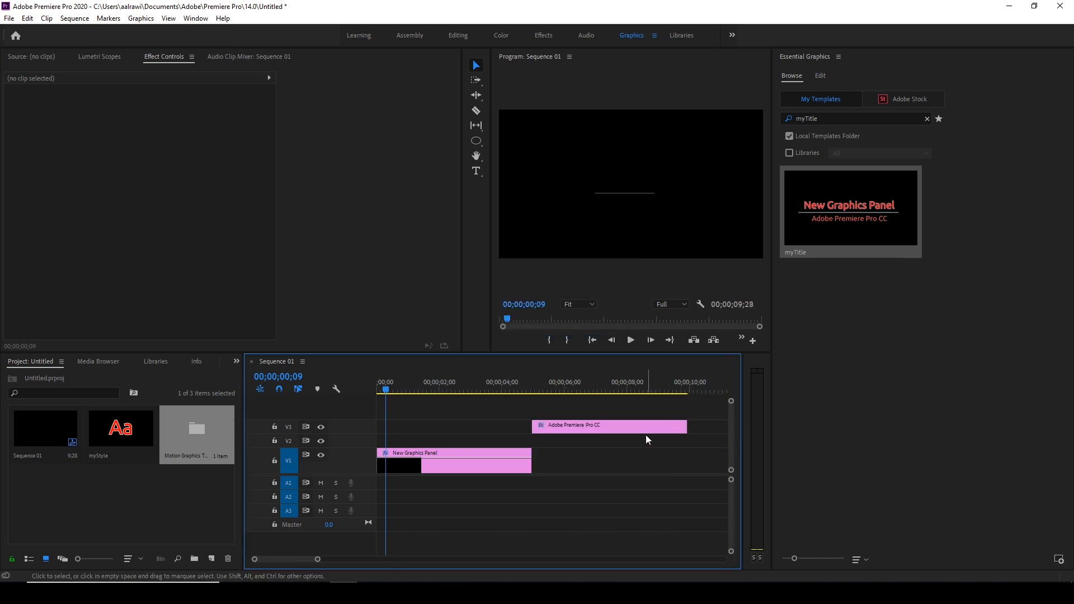
- Play and scrub through the New Graphics Panel clip and the myTitle template clip to compare their animations
click(388, 393)
key(space)
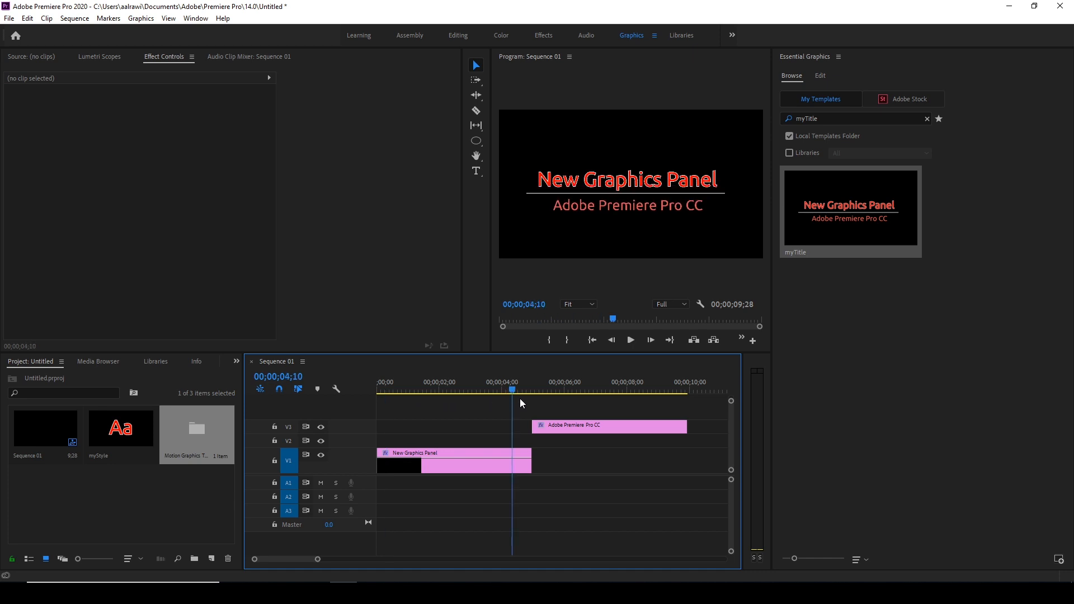
drag(563, 402, 453, 409)
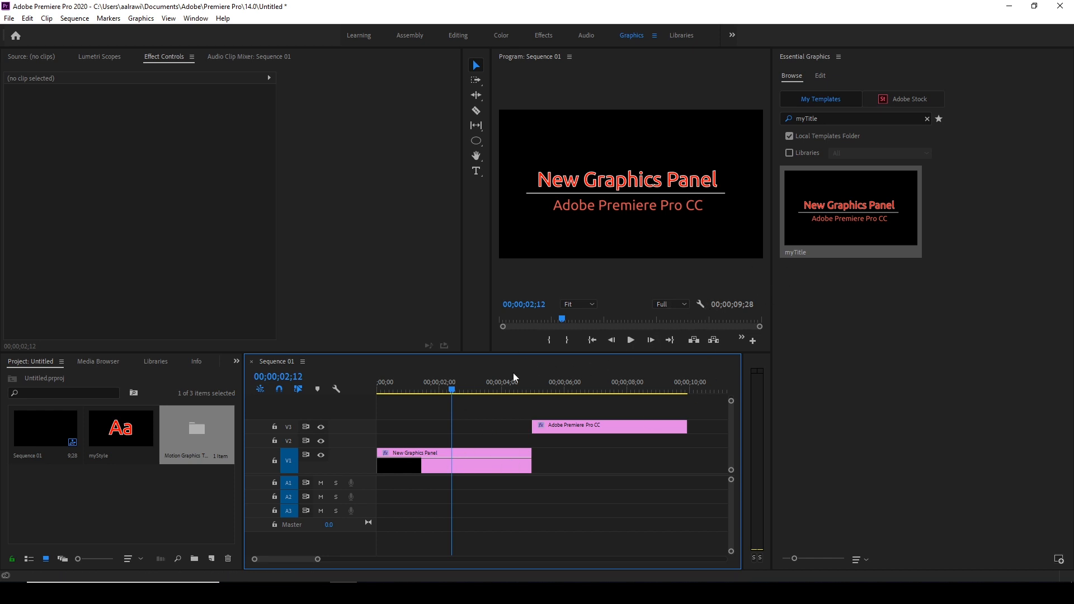
drag(455, 392, 585, 402)
drag(454, 410, 416, 419)
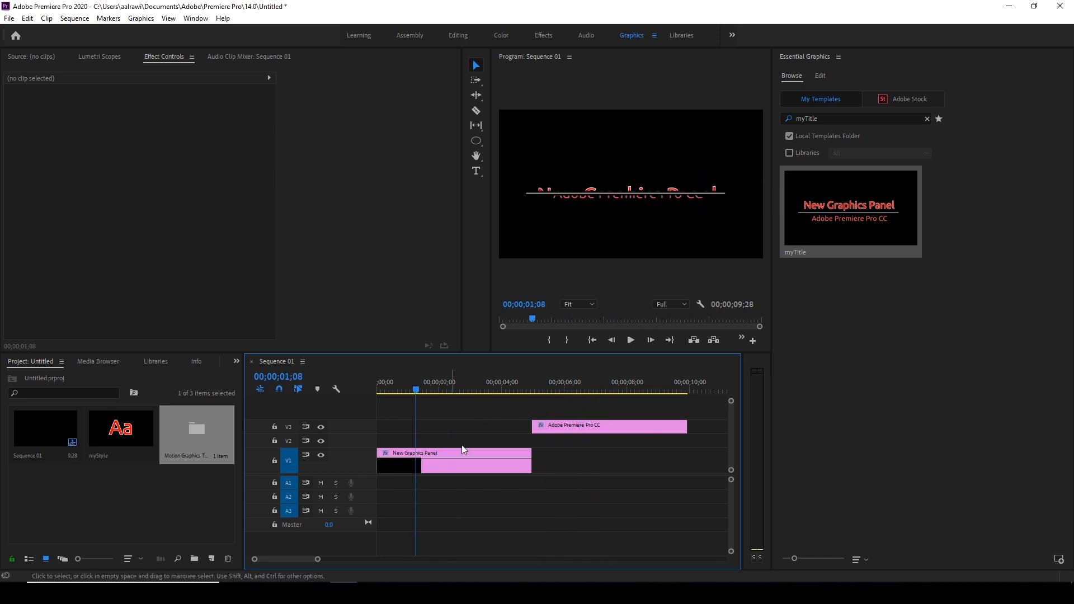
click(486, 452)
right_click(486, 452)
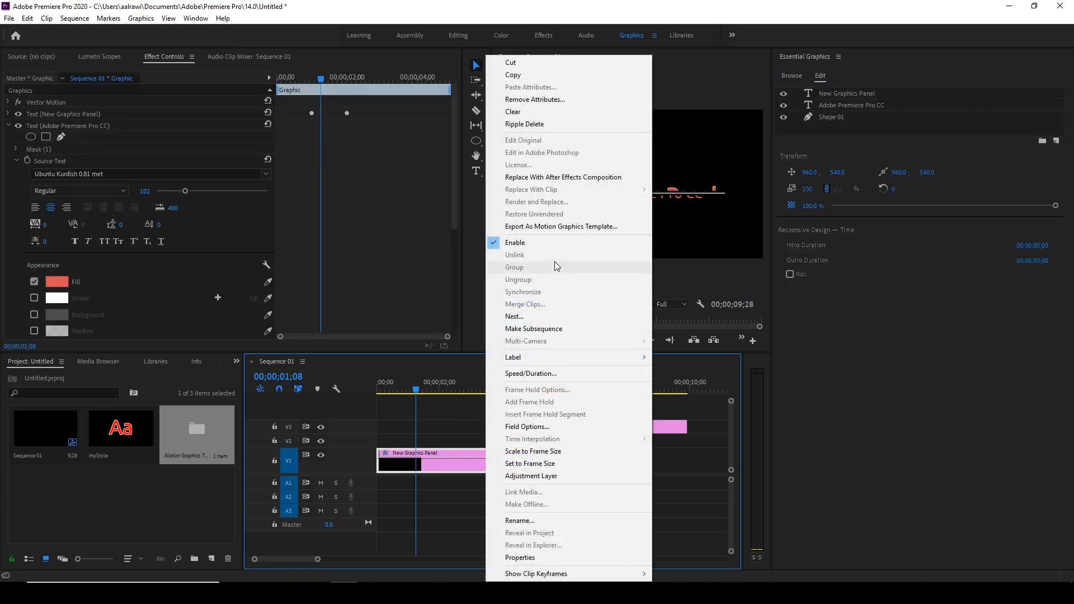
click(554, 232)
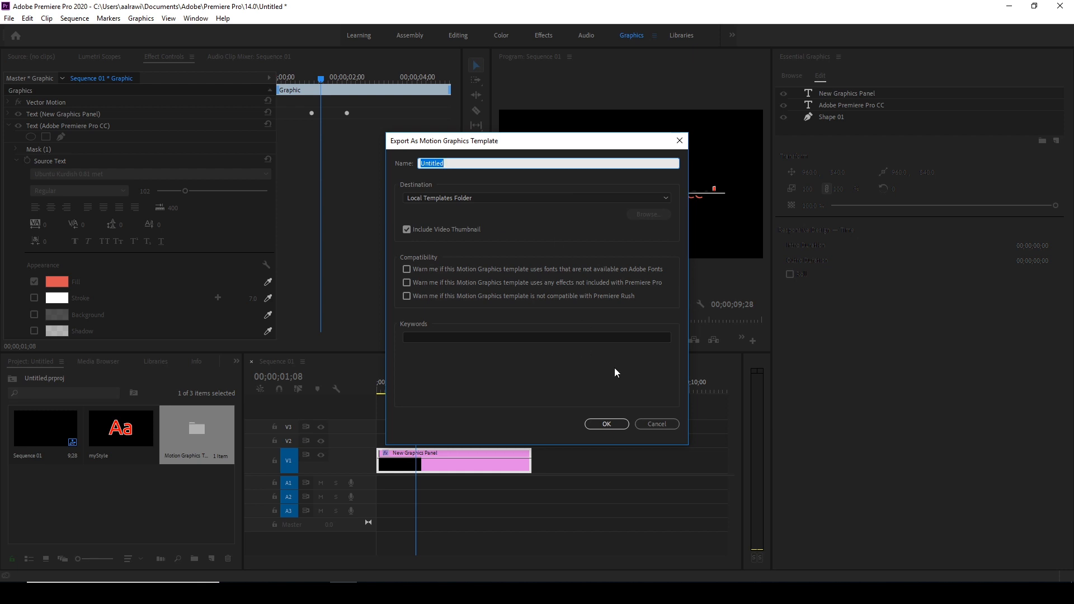
click(666, 424)
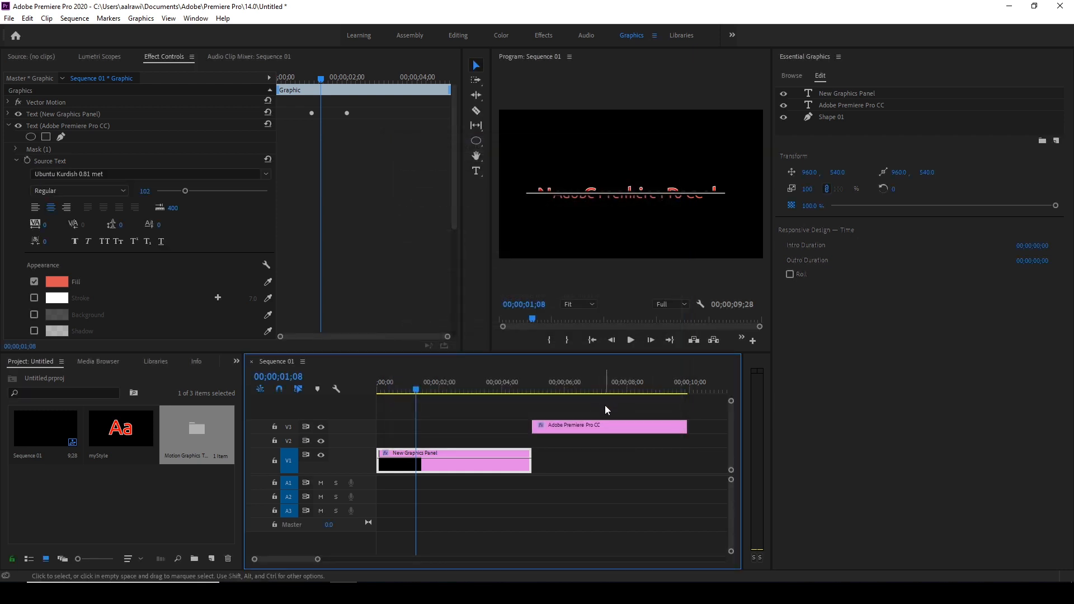
- Delete both graphic clips from the sequence, then clear the template browser's myTitle search and Local Templates Folder filter
drag(605, 405, 441, 490)
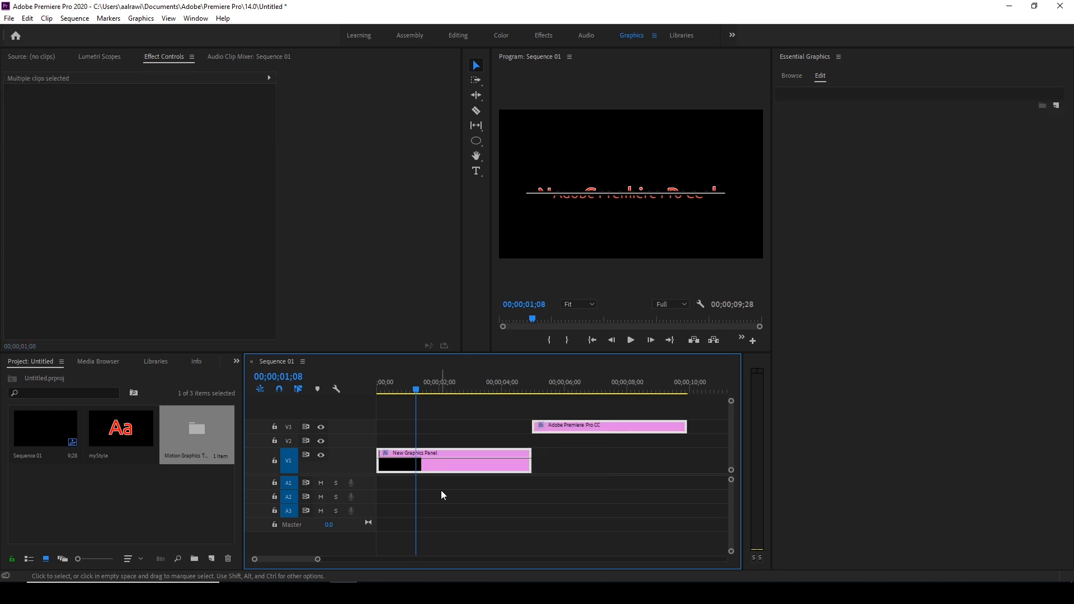
key(Delete)
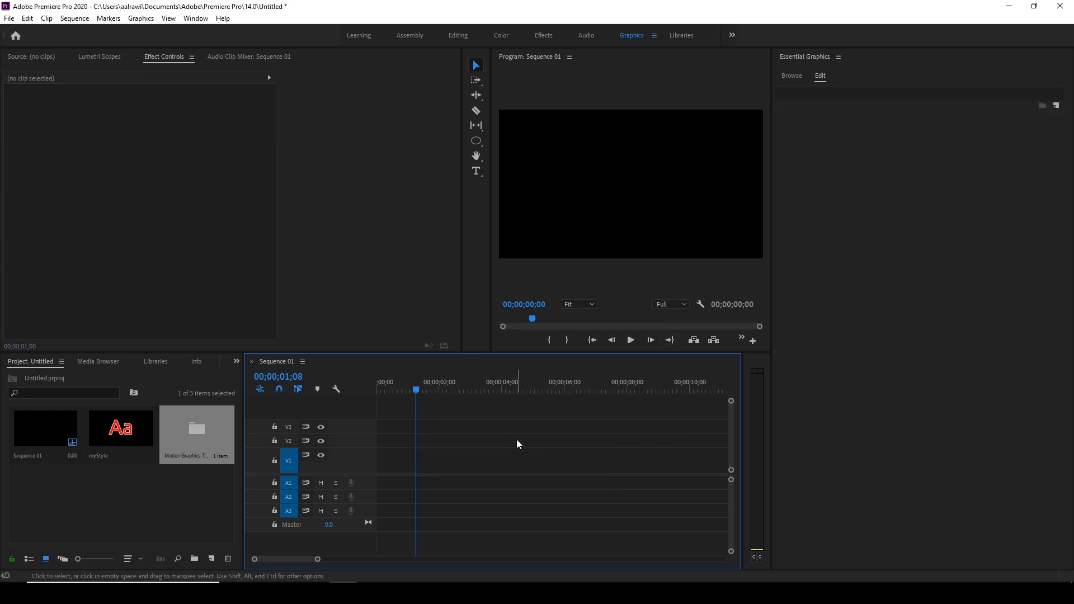
click(799, 80)
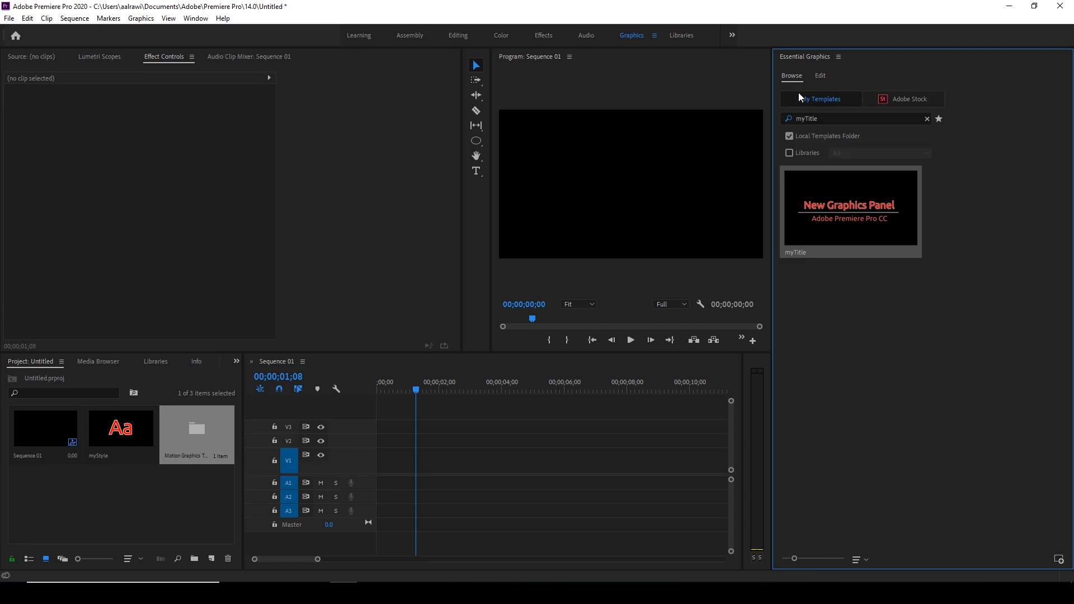
click(827, 138)
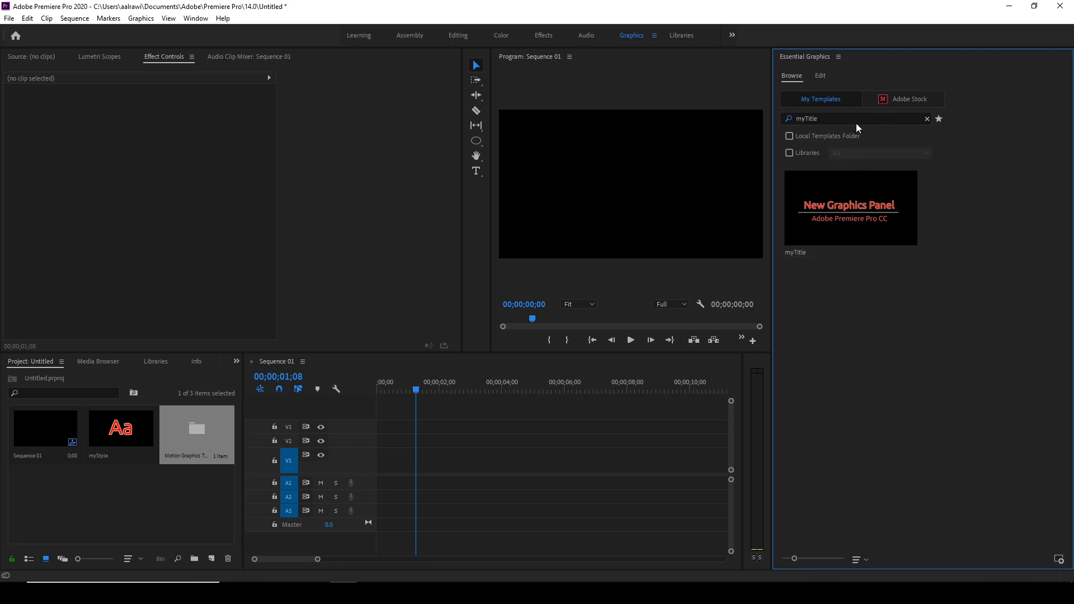
click(927, 119)
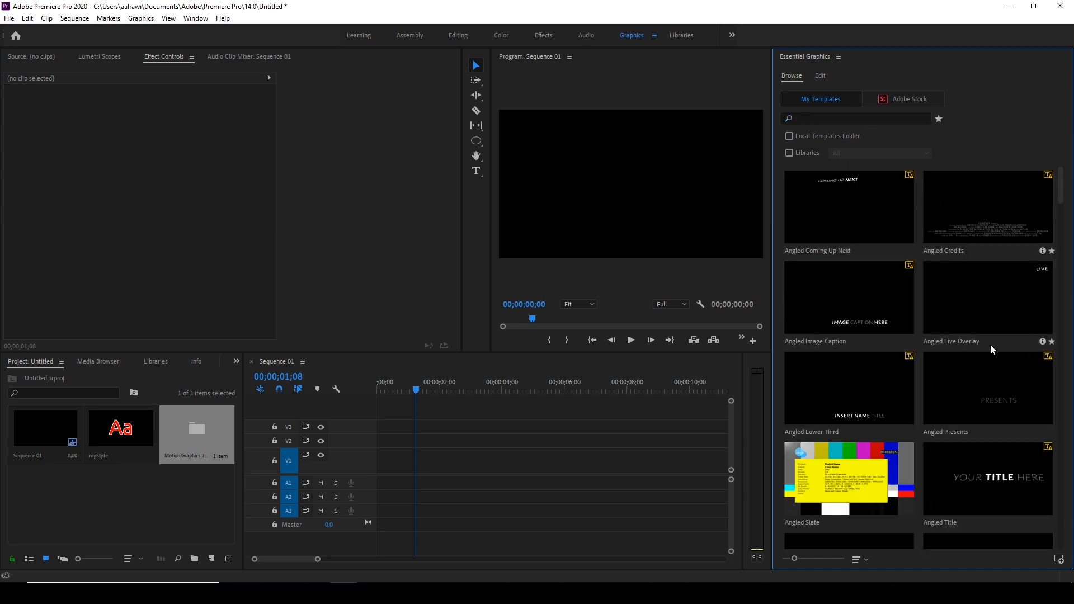
- Place the Bold Title template at the start of V1 and preview it around 00;00;01;15
scroll(990, 345, down, 5)
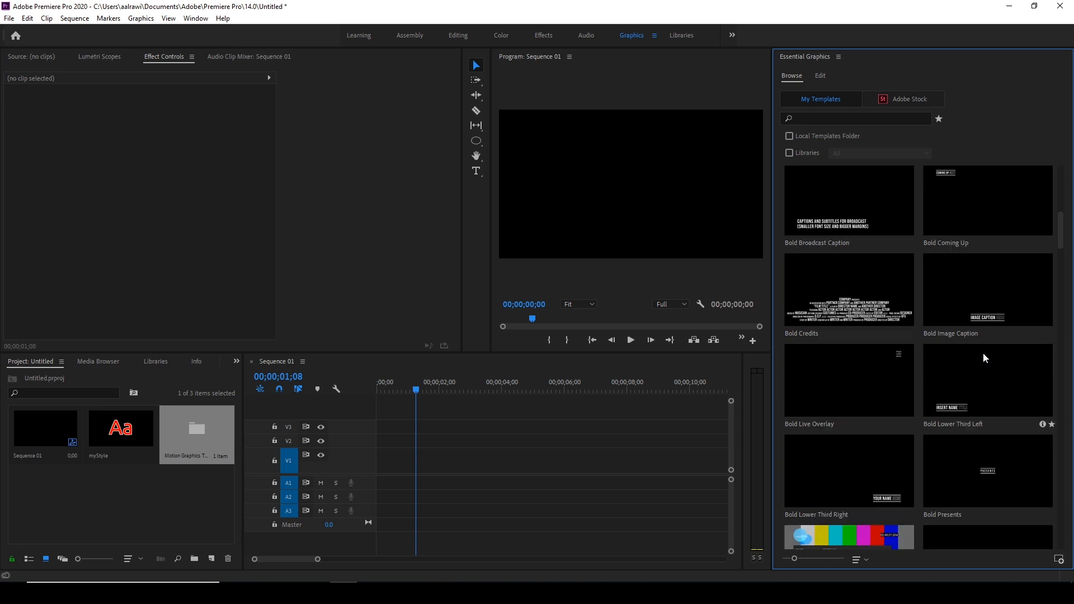
scroll(988, 386, down, 4)
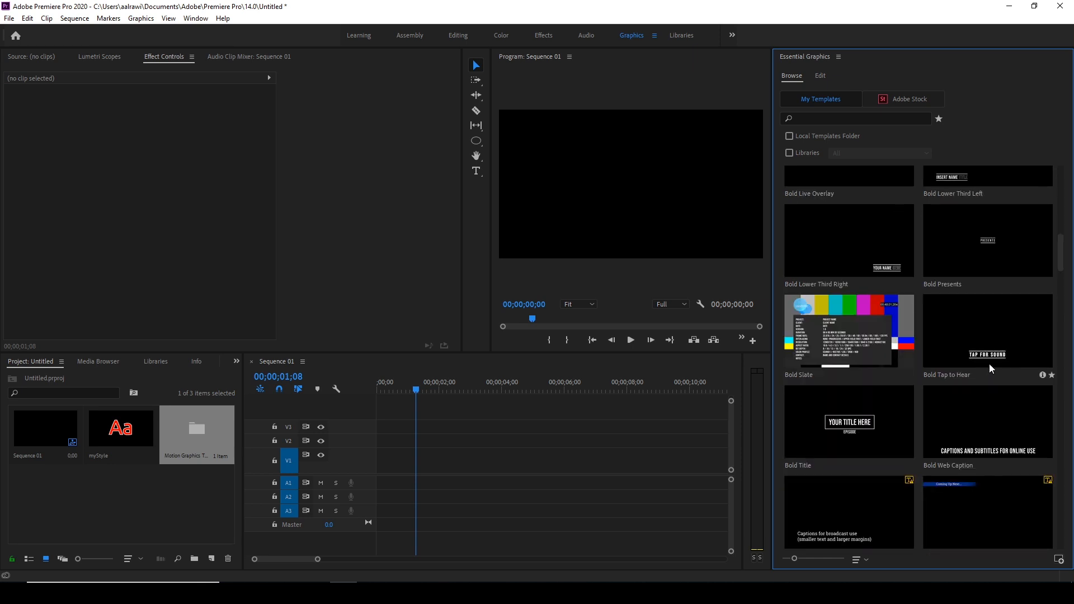
drag(852, 448, 380, 456)
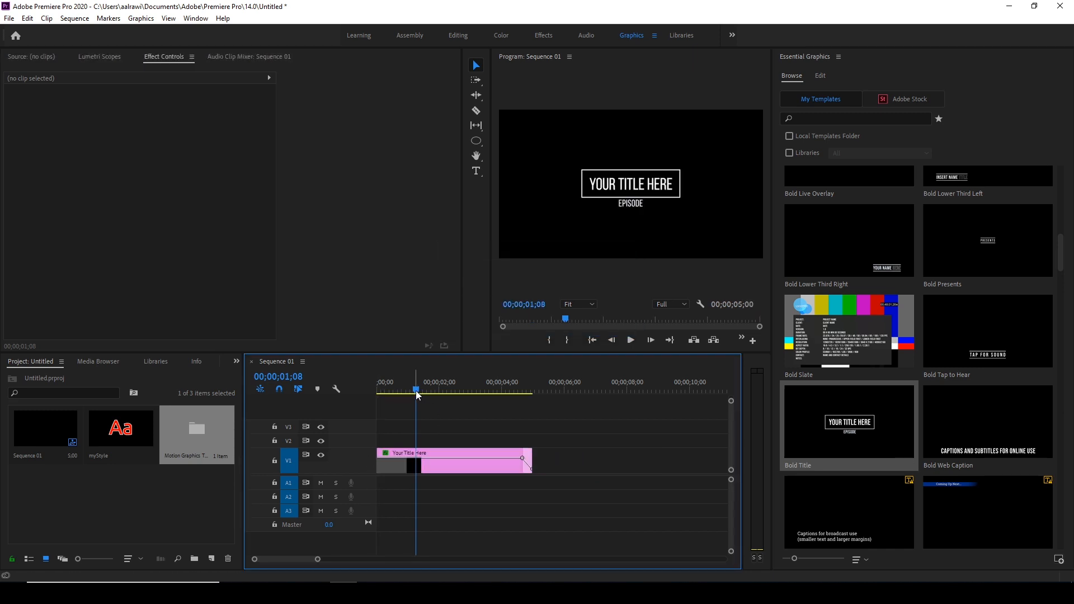
mouse_move(417, 395)
mouse_down()
mouse_move(360, 394)
mouse_move(423, 402)
mouse_up()
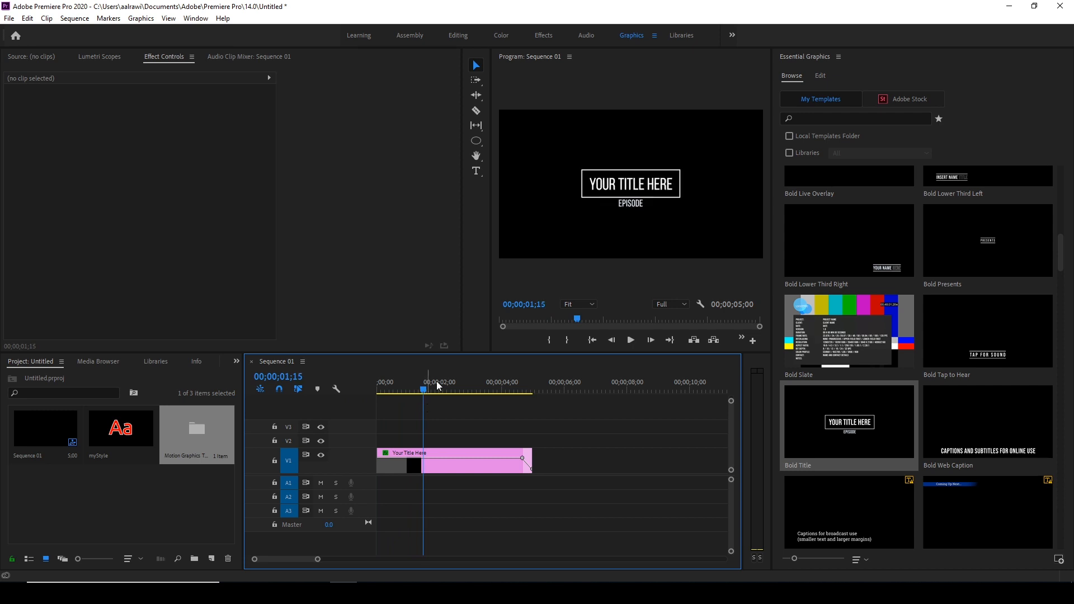
- Replace the YOUR TITLE HERE text with the long placeholder D,JDSNGMDG,DMGN,DG,GNGGM, to test the surrounding box
double_click(628, 185)
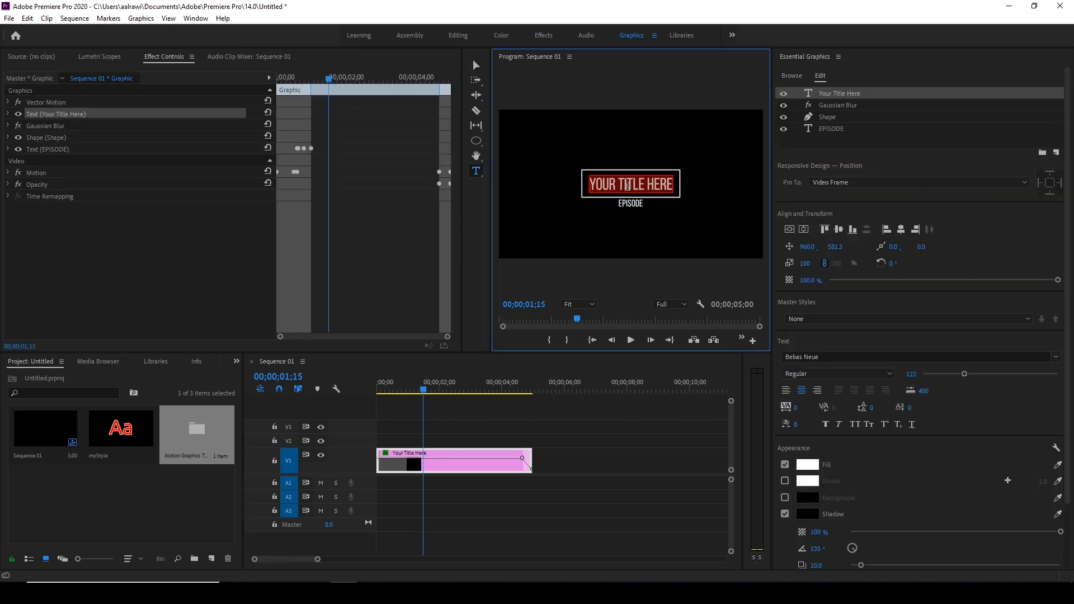
text(D,JDSNGMDG,DMGN,DG,GNG)
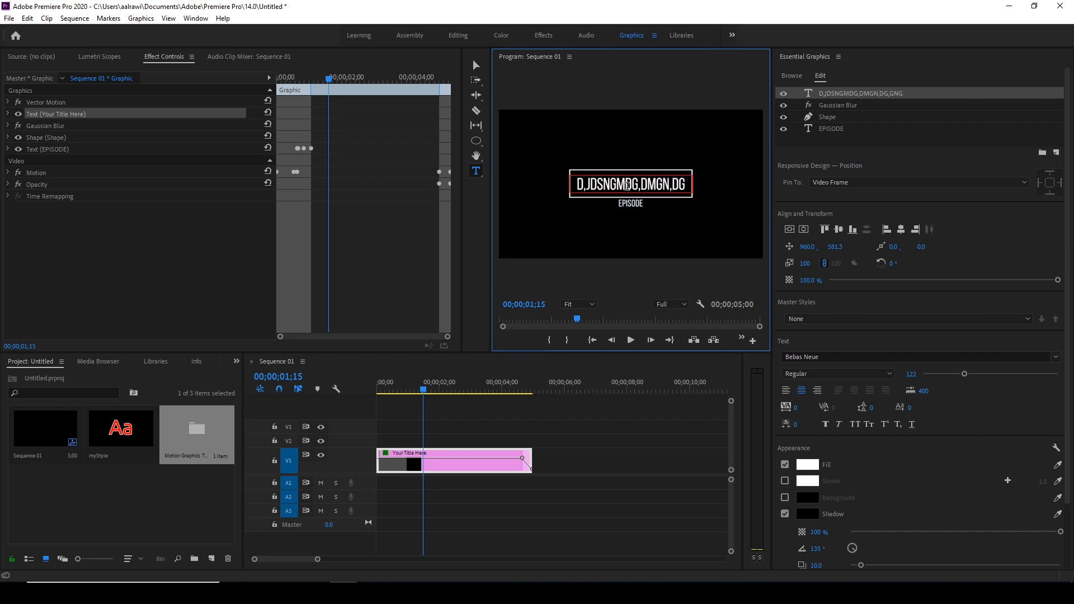
text(GM,)
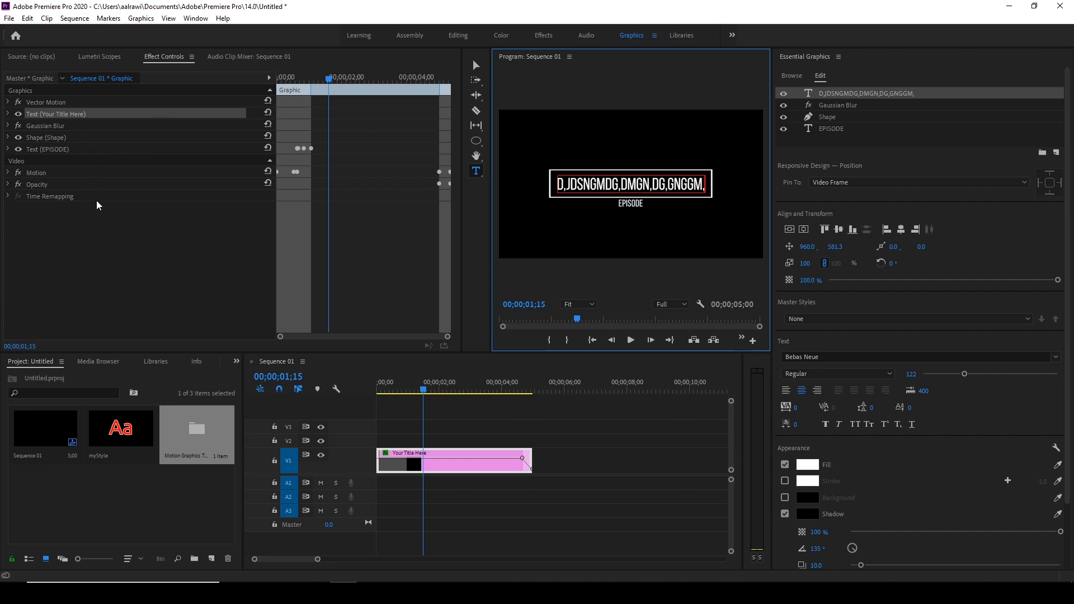
- Replace the whole title text with "aDDING gRAPHICS"
triple_click(612, 183)
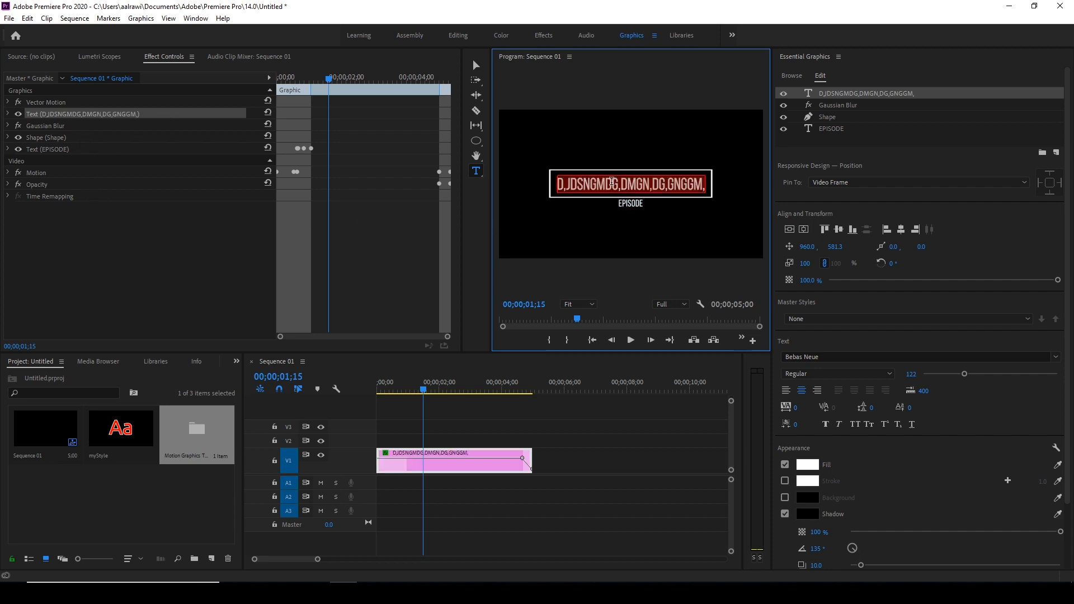
text(aDDING)
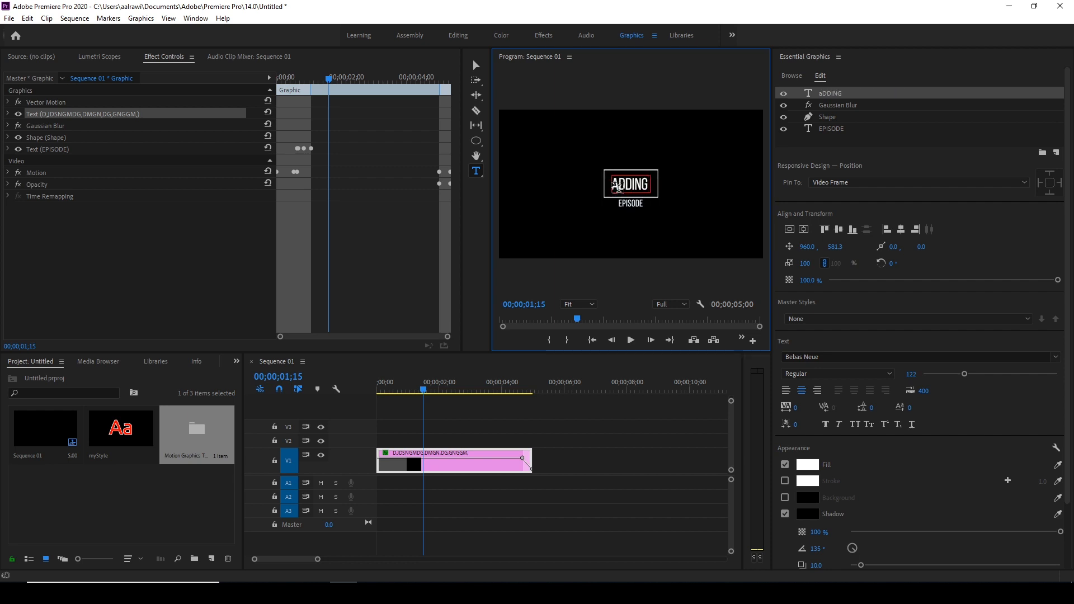
text( gRAPHICS)
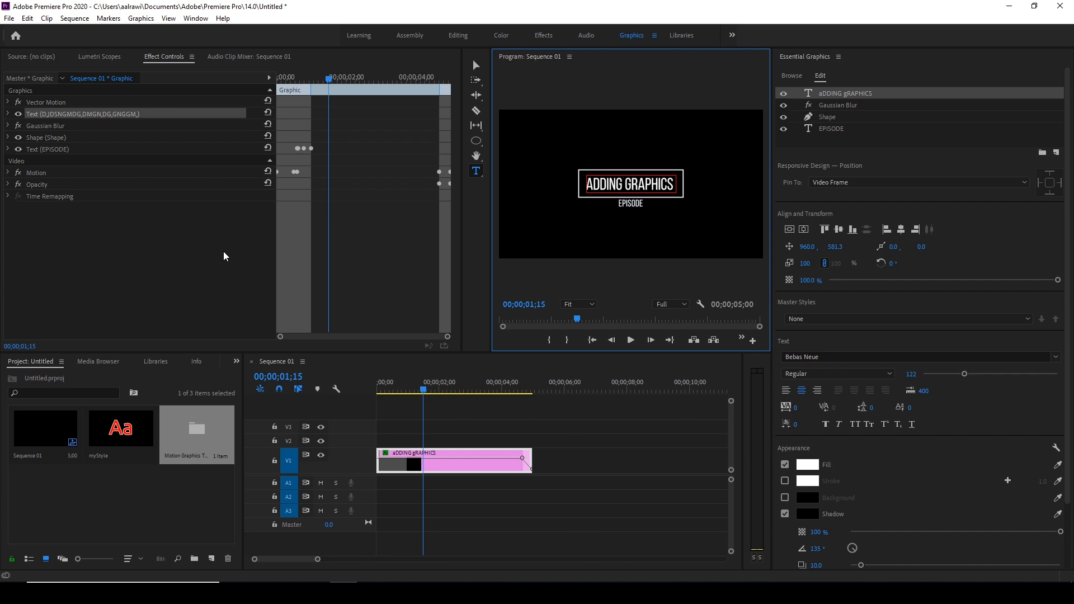
- Duplicate the title clip onto V3 starting about two seconds in, and set the playhead to 00;00;03;06
click(485, 457)
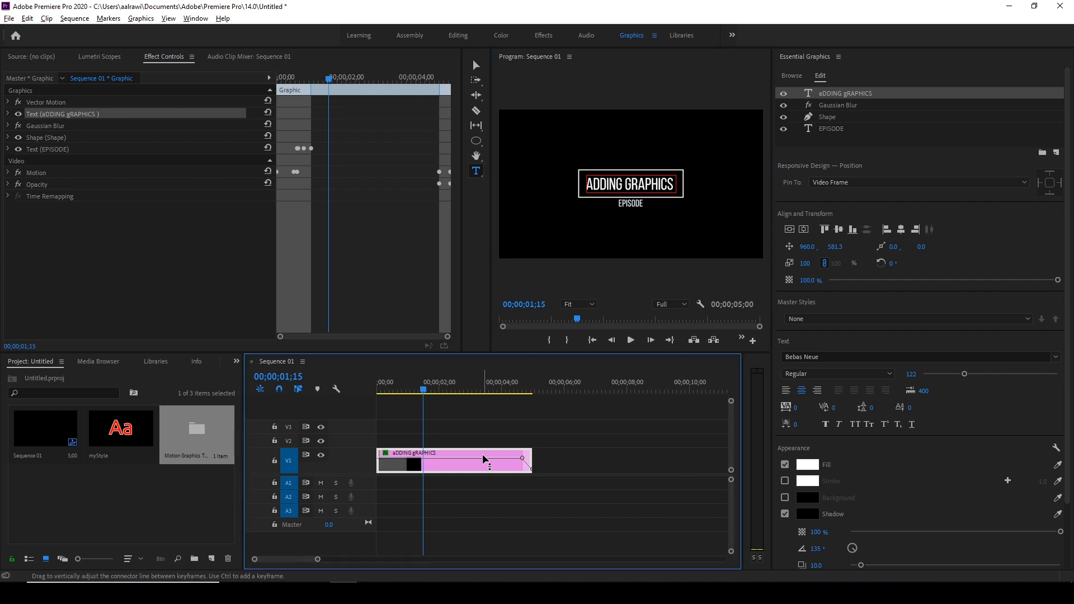
drag(485, 457, 544, 429)
drag(427, 394, 477, 394)
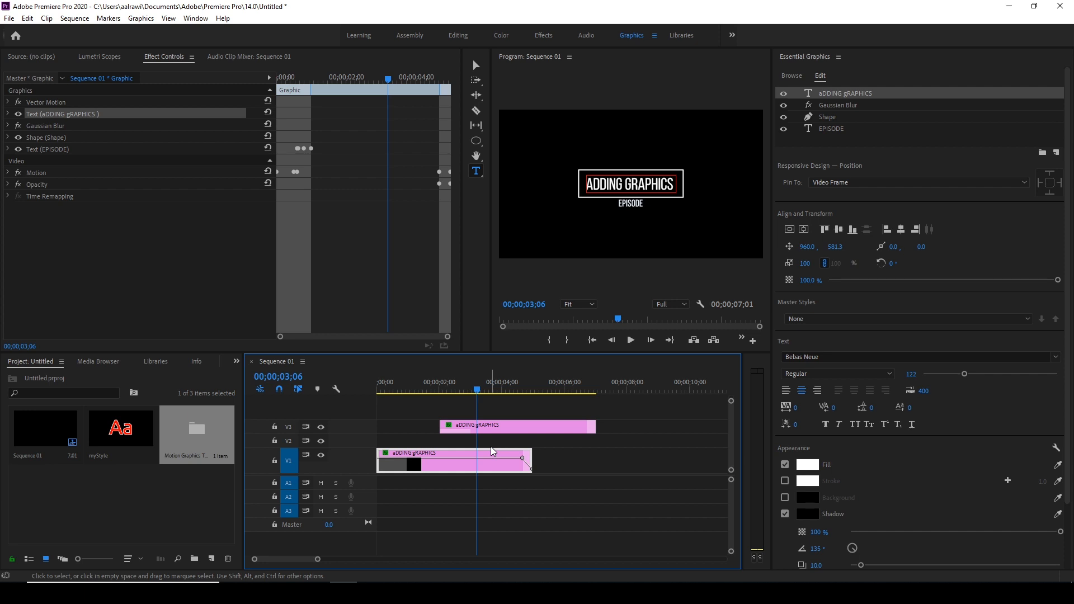
- Change the V3 copy's title text to "wORKINGgRAPHICS"
click(436, 458)
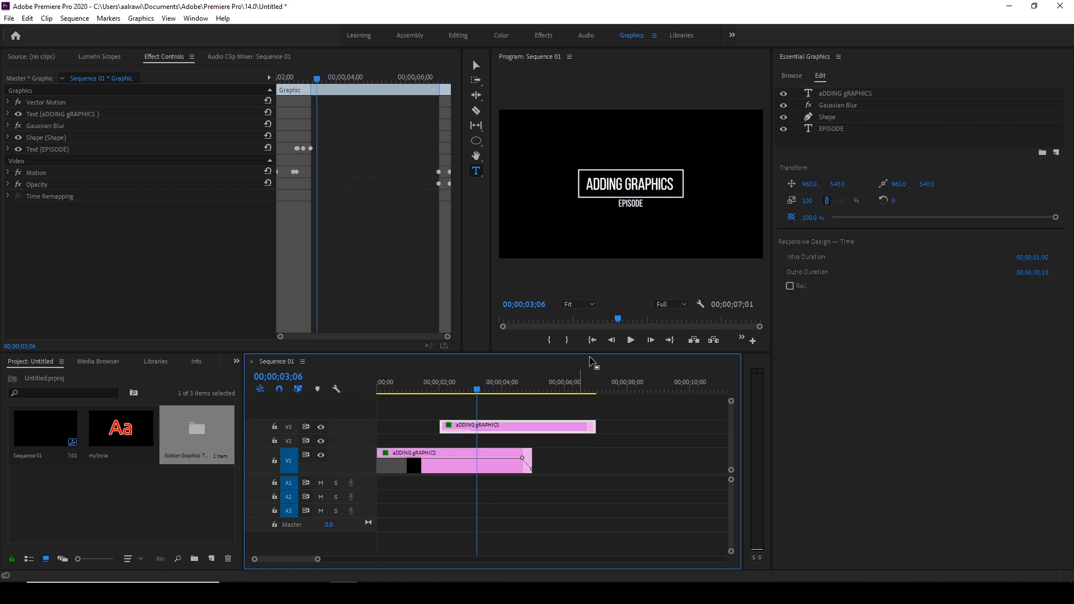
double_click(615, 176)
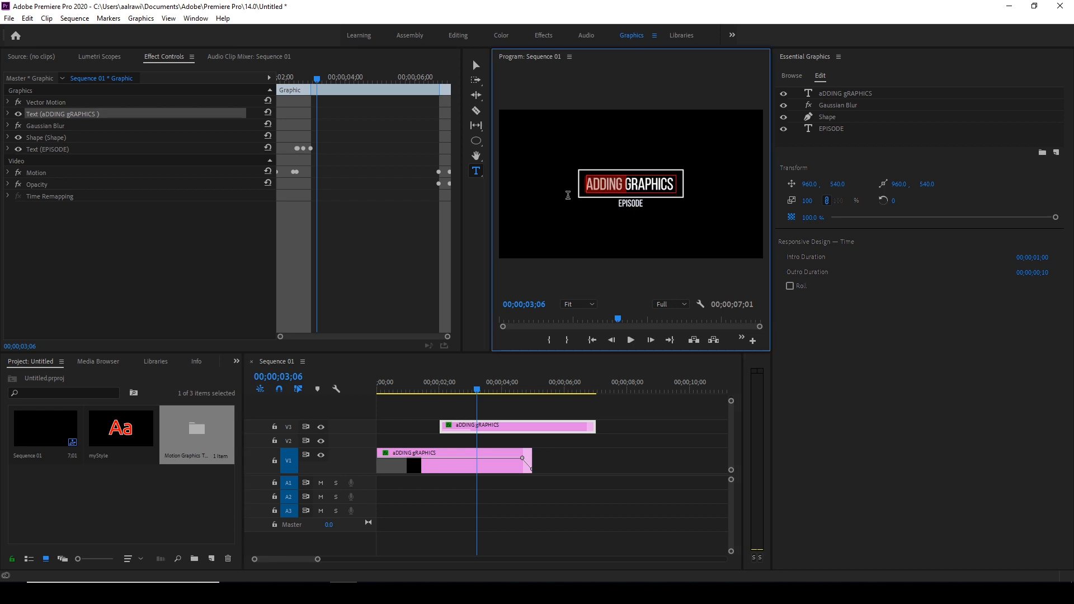
text(wORK)
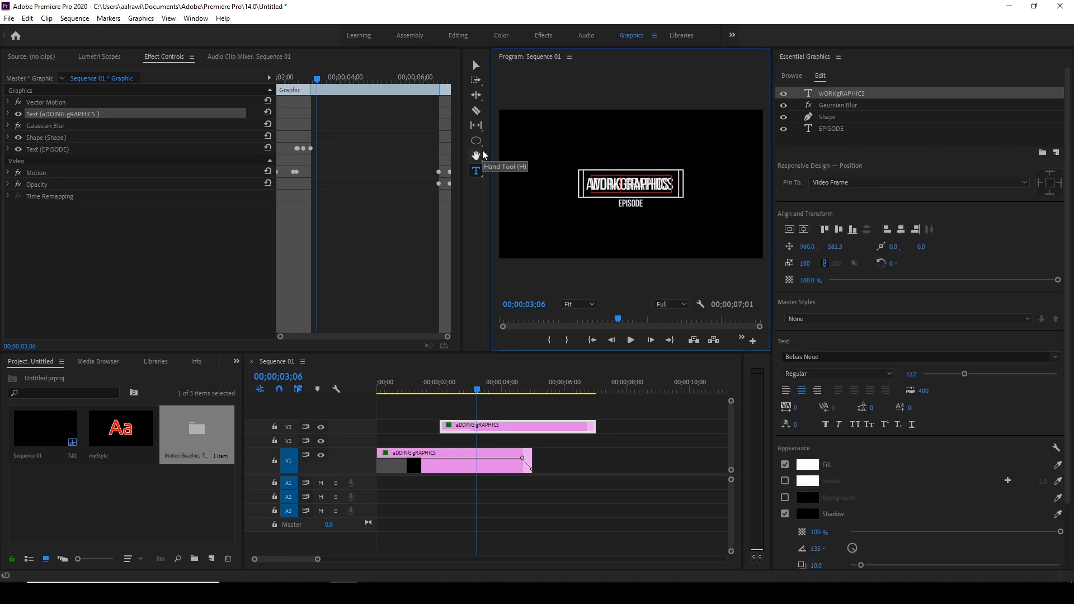
text(ING)
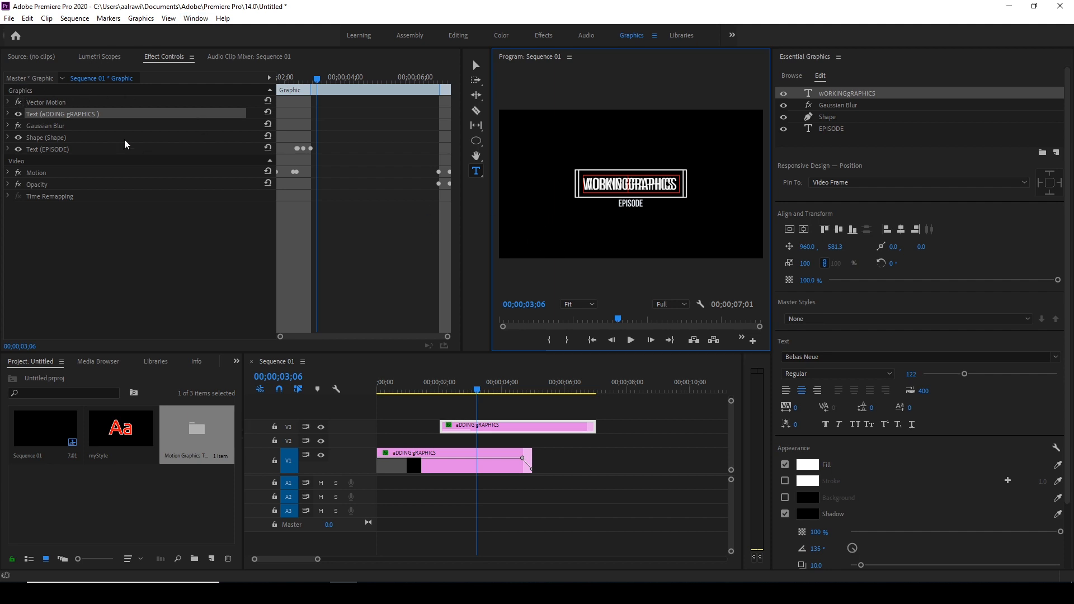
- Move the V3 title graphic straight up using its Motion effect so it sits above the ADDING GRAPHICS title
click(36, 173)
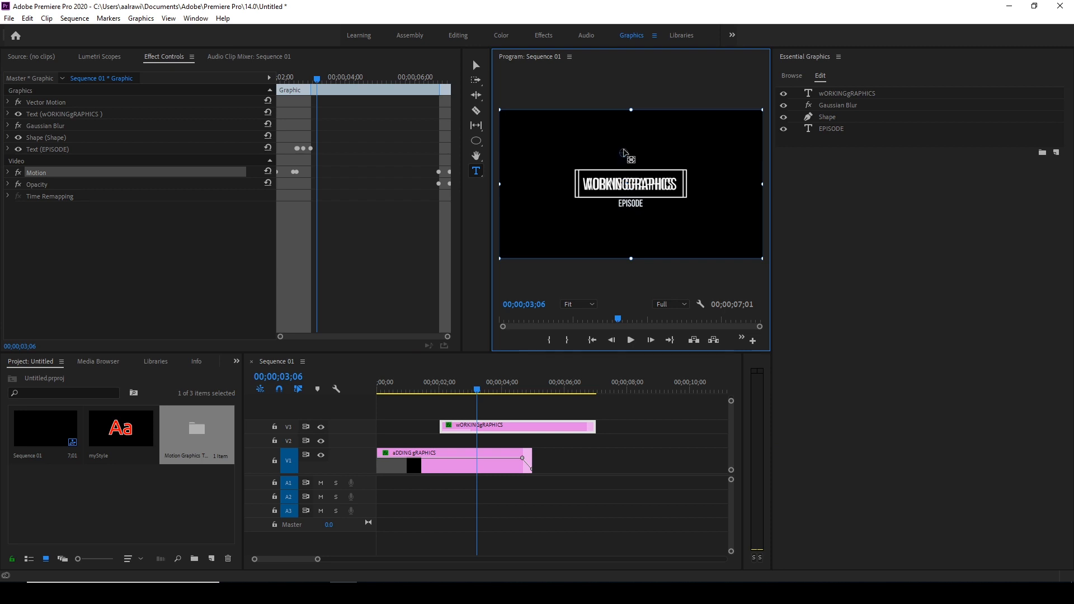
drag(697, 230, 699, 178)
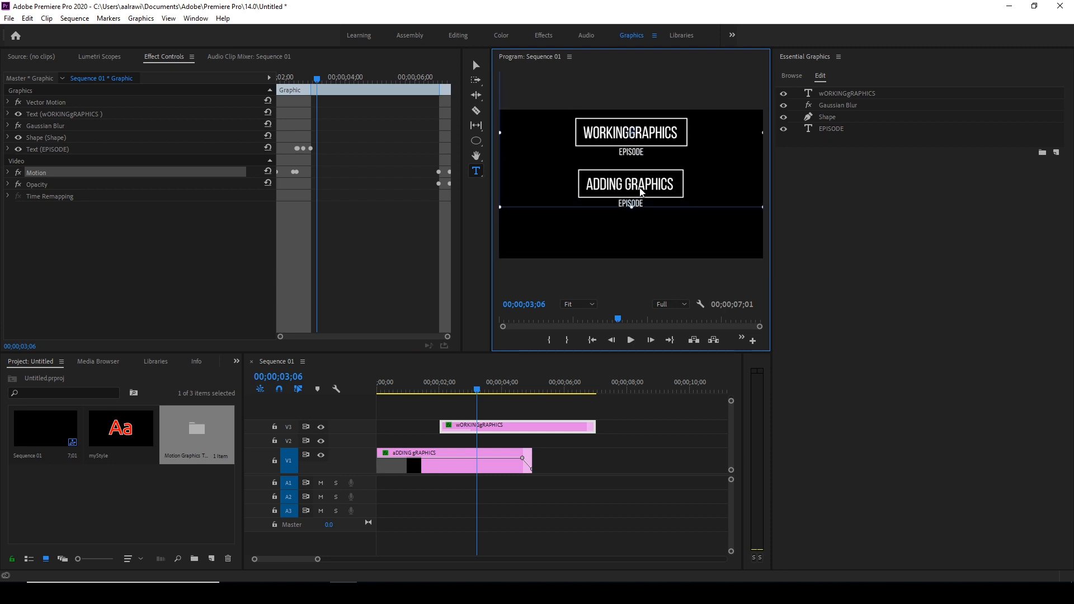
click(612, 492)
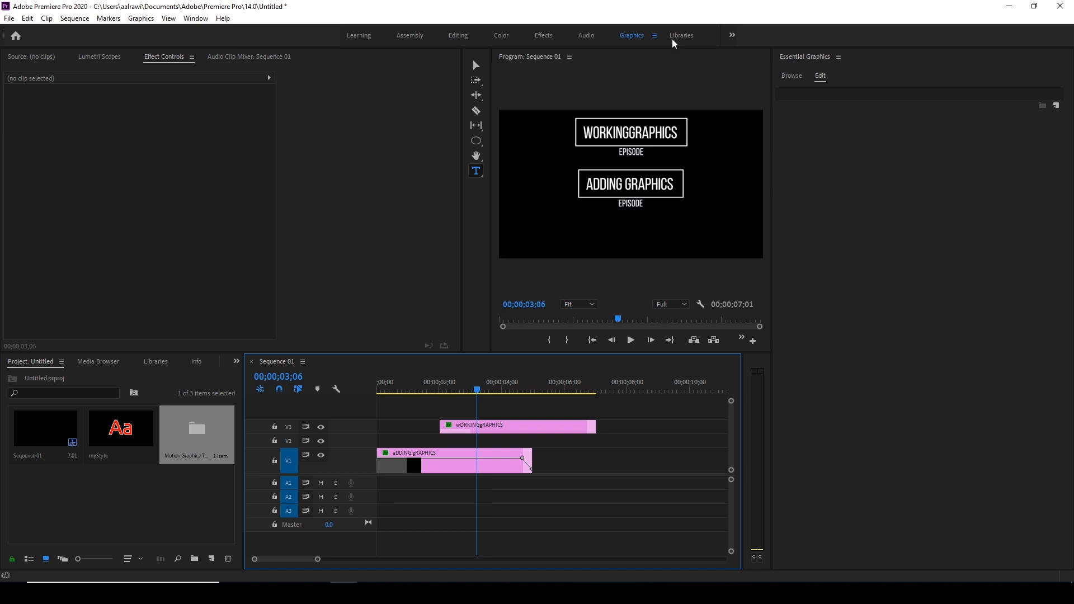
click(548, 433)
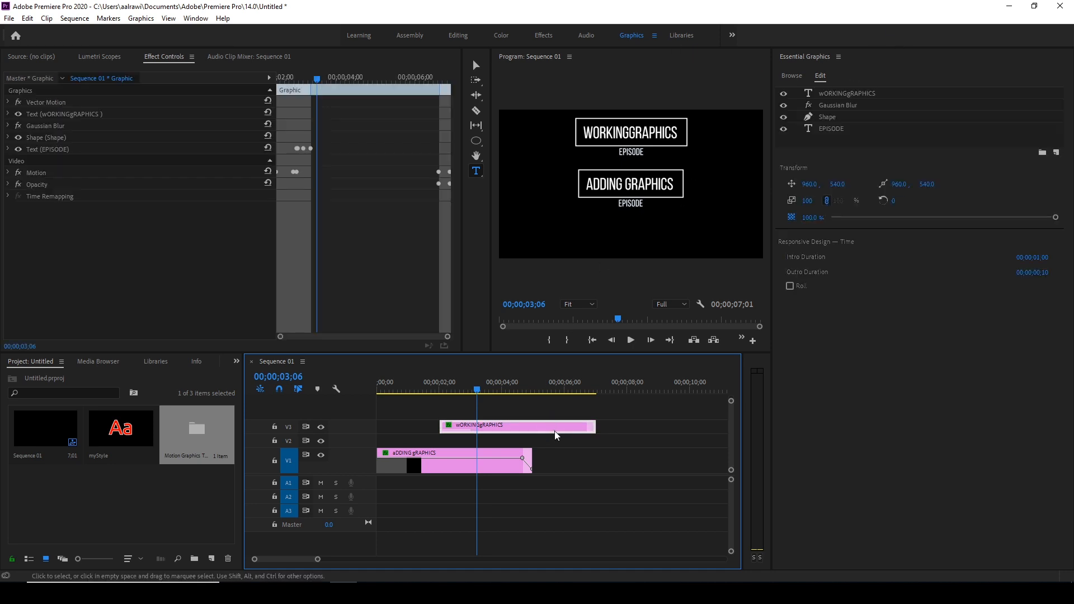